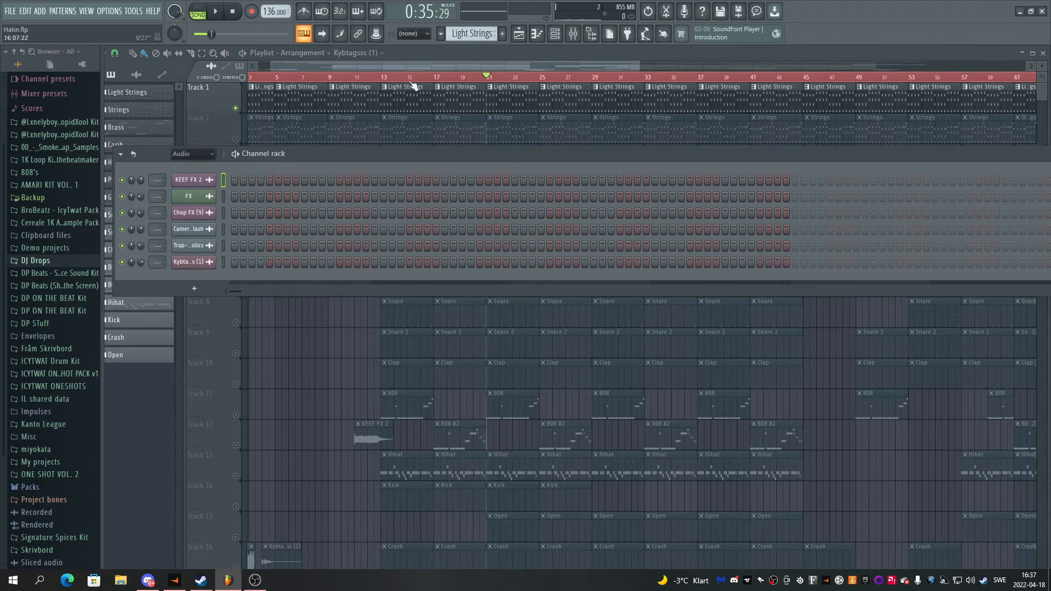
# Set the Channel rack's group filter to All and close the rack
pyautogui.click(194, 153)
pyautogui.click(186, 164)
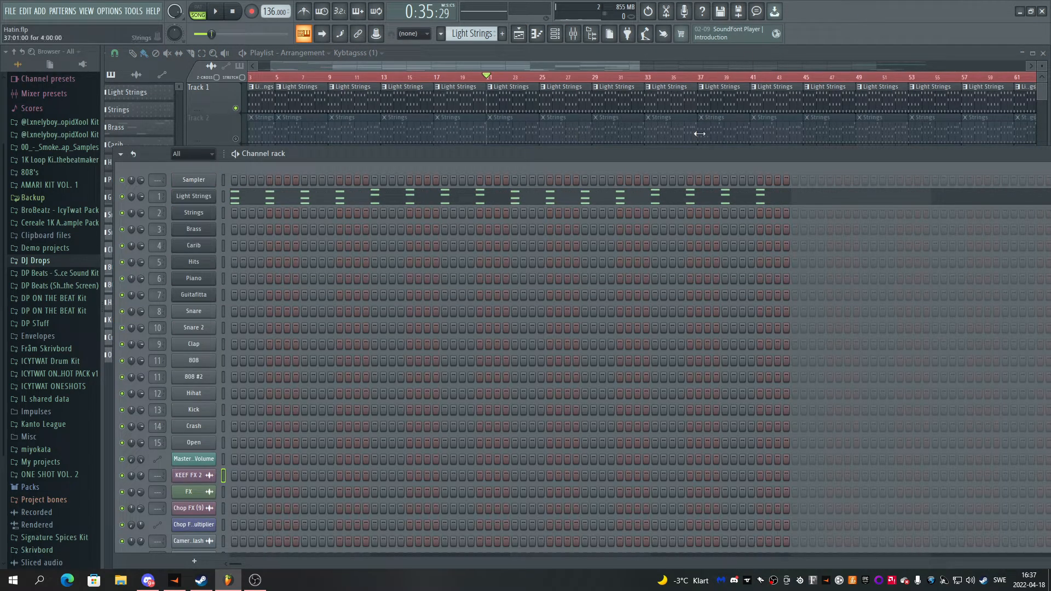
pyautogui.moveTo(546, 157); pyautogui.dragTo(302, 166)
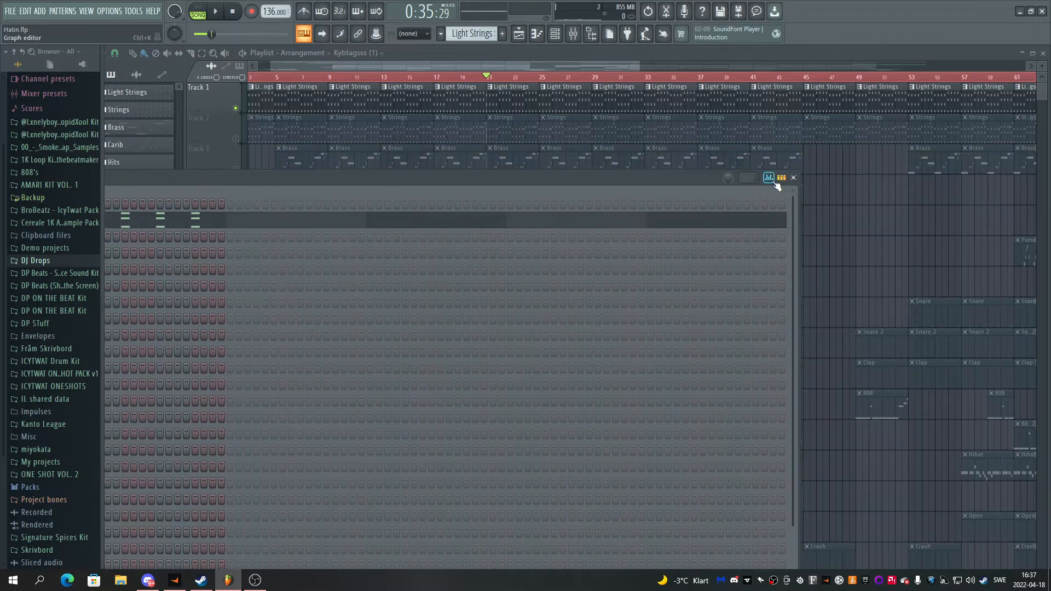
pyautogui.click(796, 175)
# Open the Light Strings pattern in the piano roll and bring its channel into view in the Channel rack
pyautogui.doubleClick(500, 87)
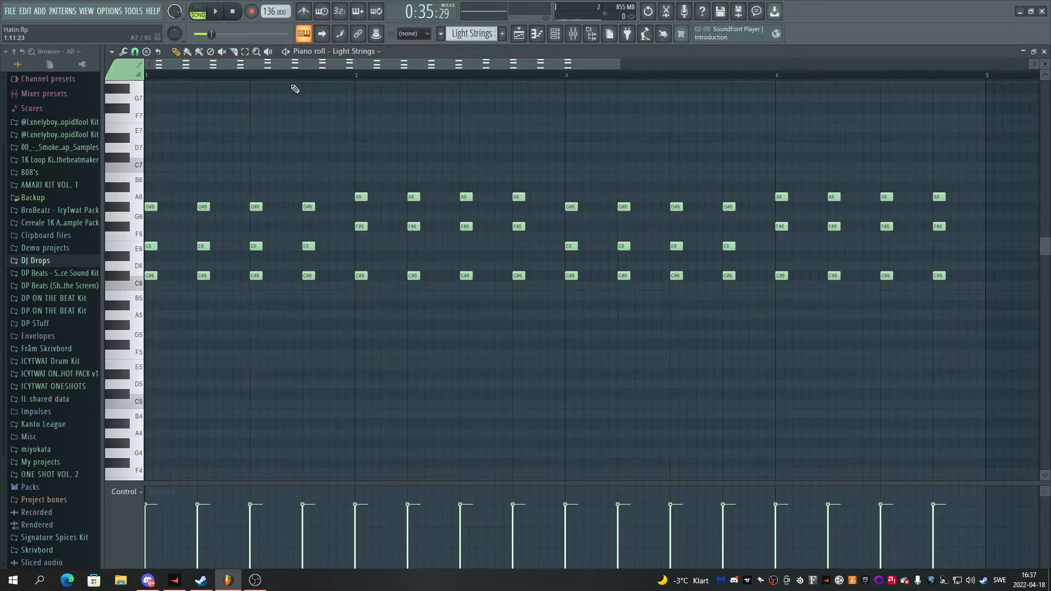
pyautogui.scroll(-2, 371, 79)
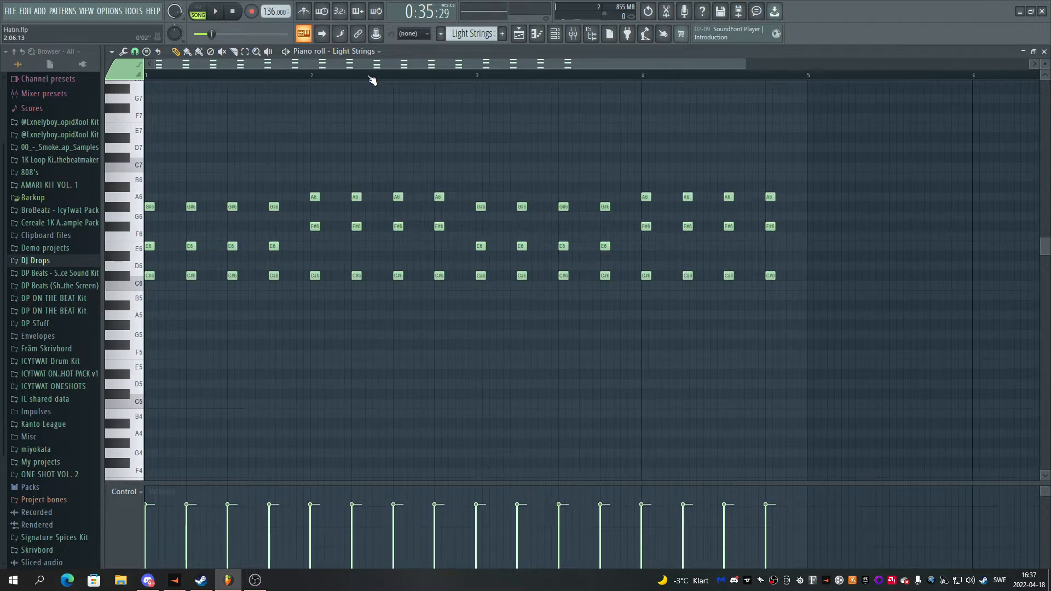
pyautogui.click(550, 33)
pyautogui.moveTo(248, 178); pyautogui.dragTo(805, 162)
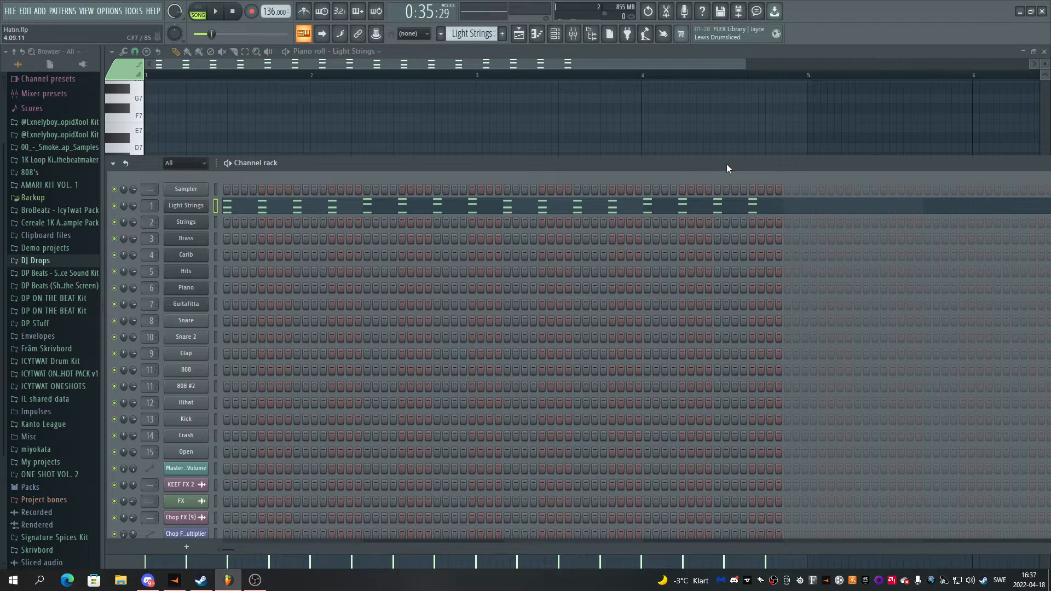
# Return to the Light Strings notes in the piano roll, play the pattern once and stop playback
pyautogui.click(739, 118)
pyautogui.rightClick(742, 117)
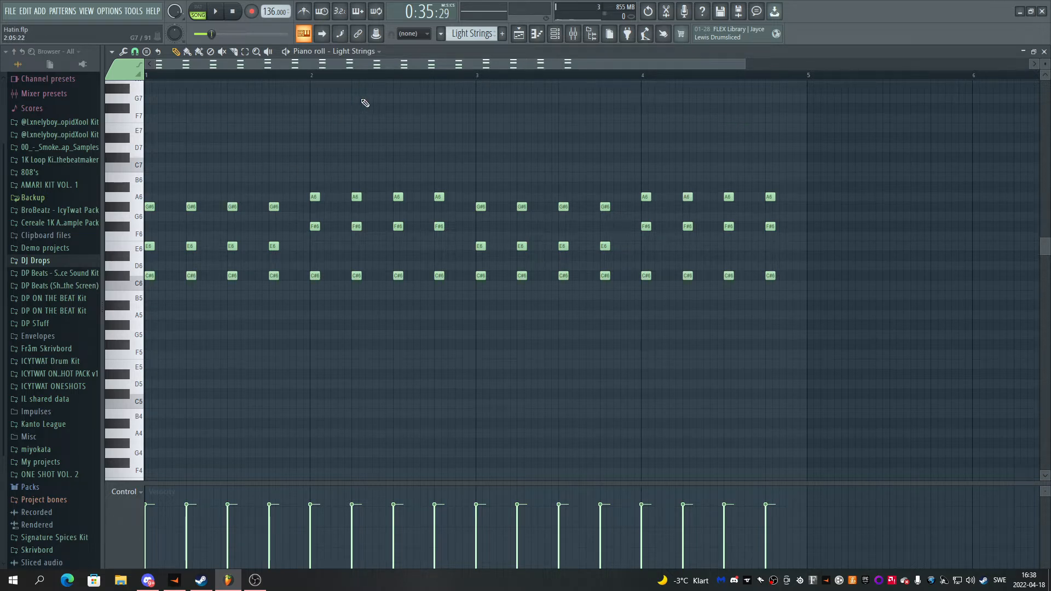
pyautogui.press('space')
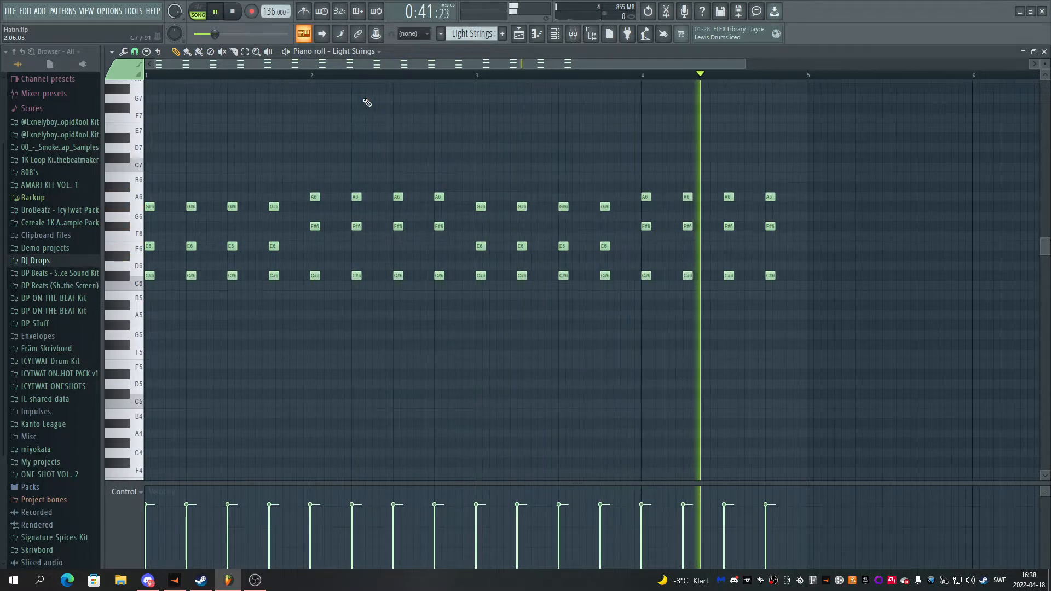
pyautogui.press('space')
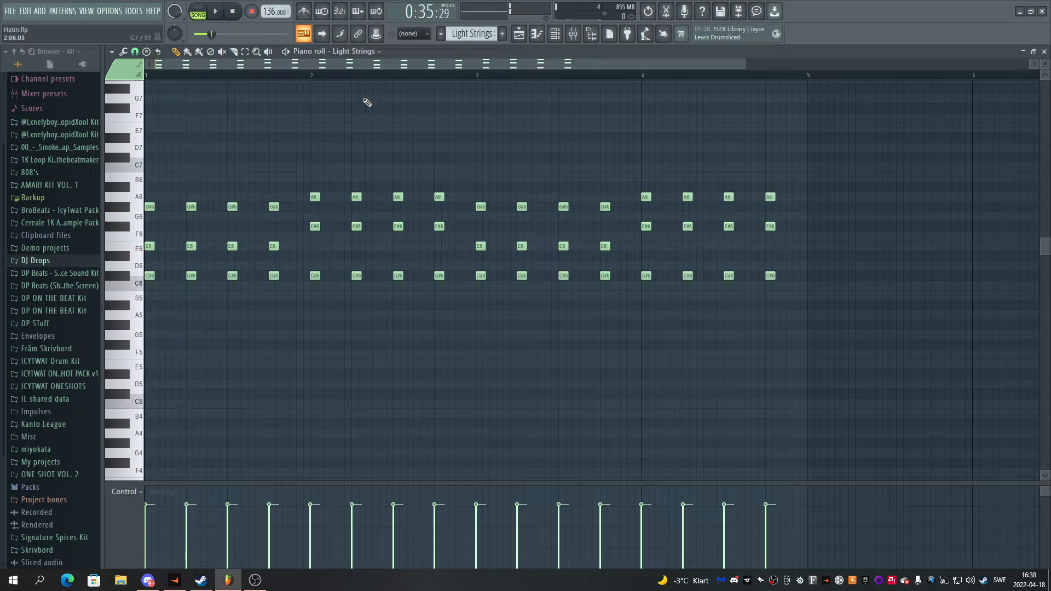
# Look over the tracks and clips of the arrangement in the Playlist
pyautogui.press('F5')
pyautogui.scroll(-4, 268, 350)
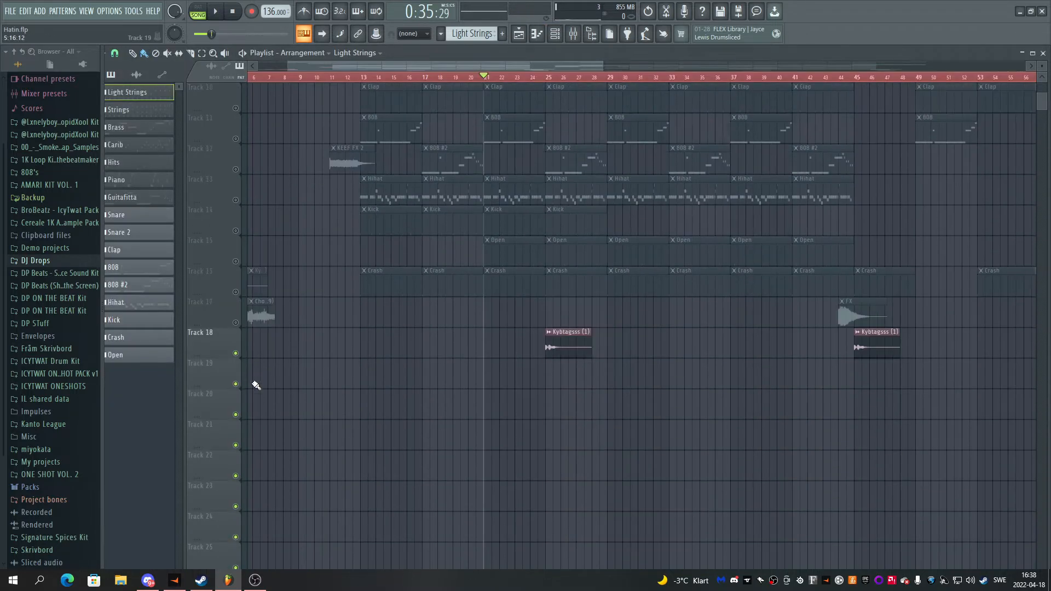
pyautogui.scroll(6, 368, 228)
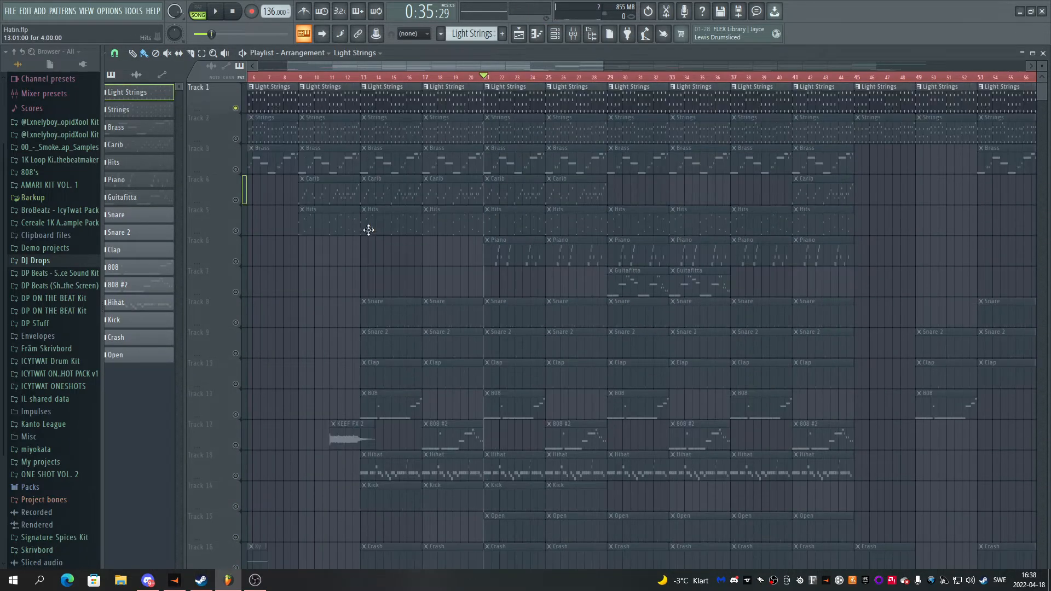
# Examine the pitches and spacing of the Light Strings chords across all four bars in the piano roll
pyautogui.press('F7')
pyautogui.scroll(5, 260, 83)
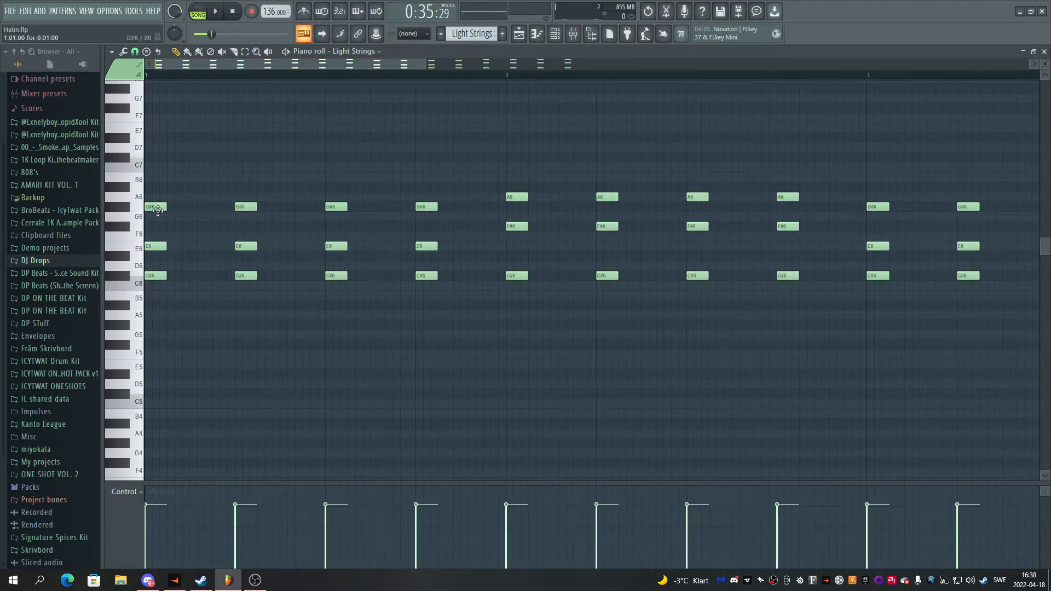
pyautogui.scroll(-2, 256, 78)
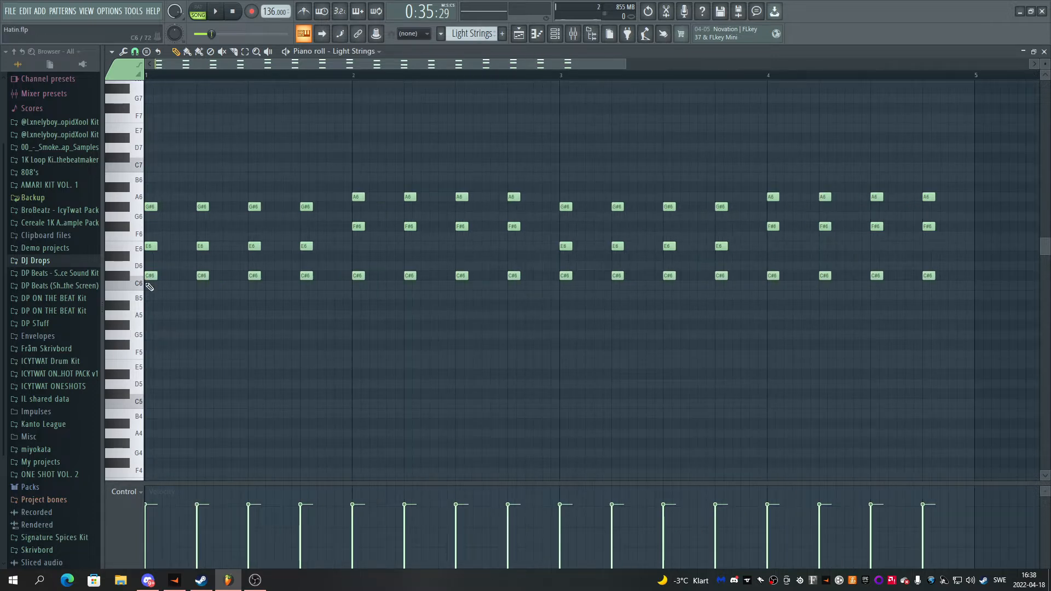
pyautogui.scroll(-2, 300, 75)
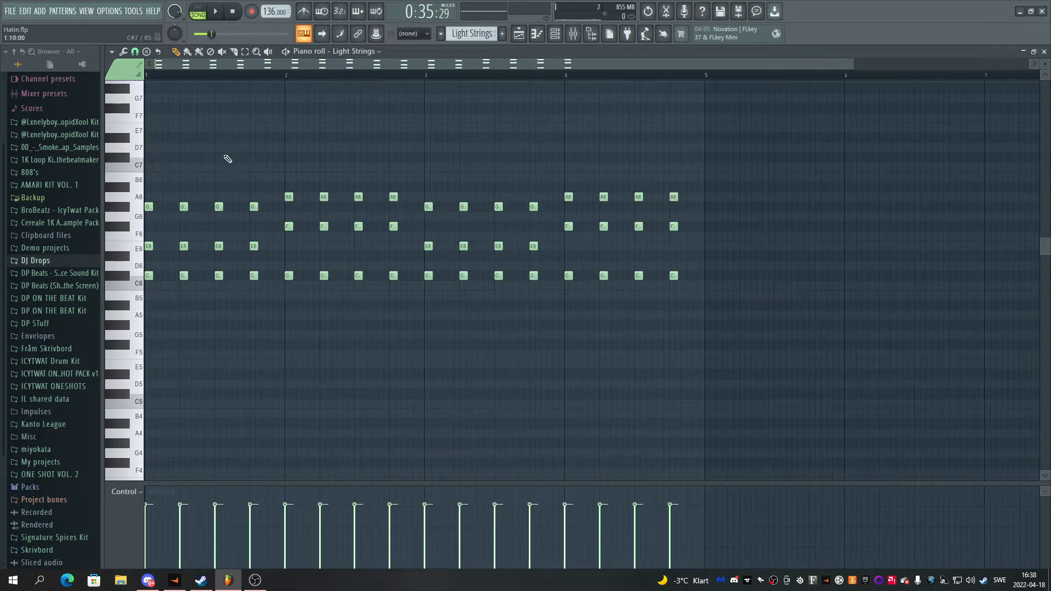
pyautogui.scroll(2, 217, 84)
pyautogui.scroll(2, 218, 82)
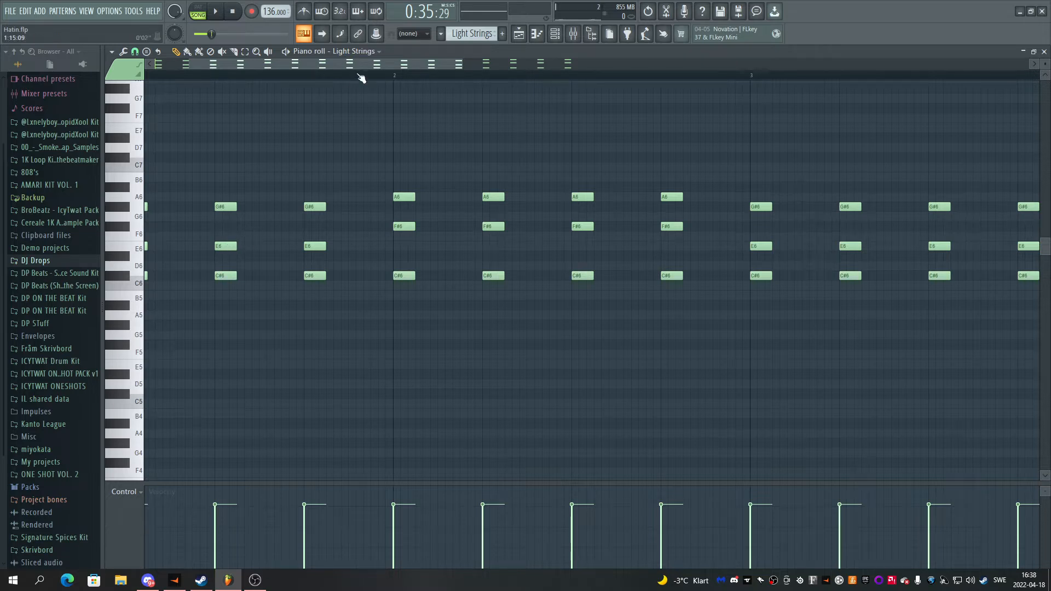
pyautogui.scroll(-2, 361, 81)
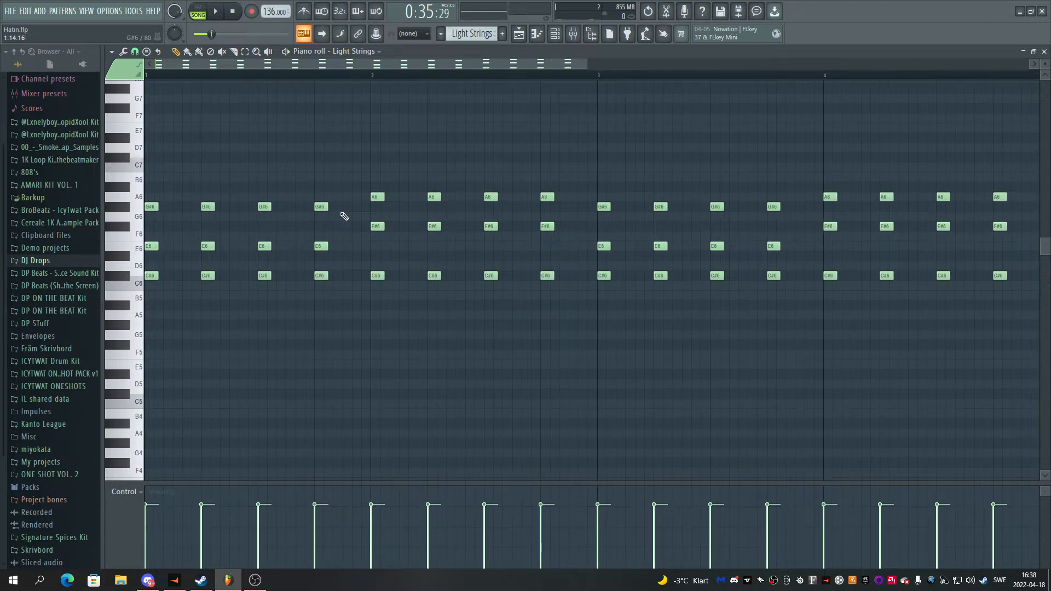
pyautogui.scroll(2, 375, 82)
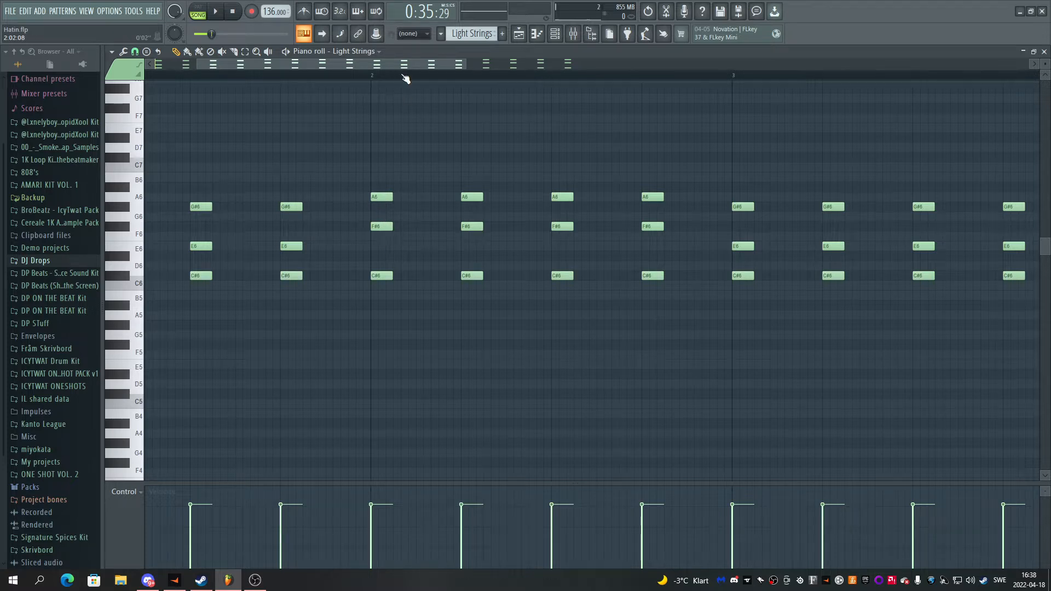
pyautogui.scroll(-2, 406, 79)
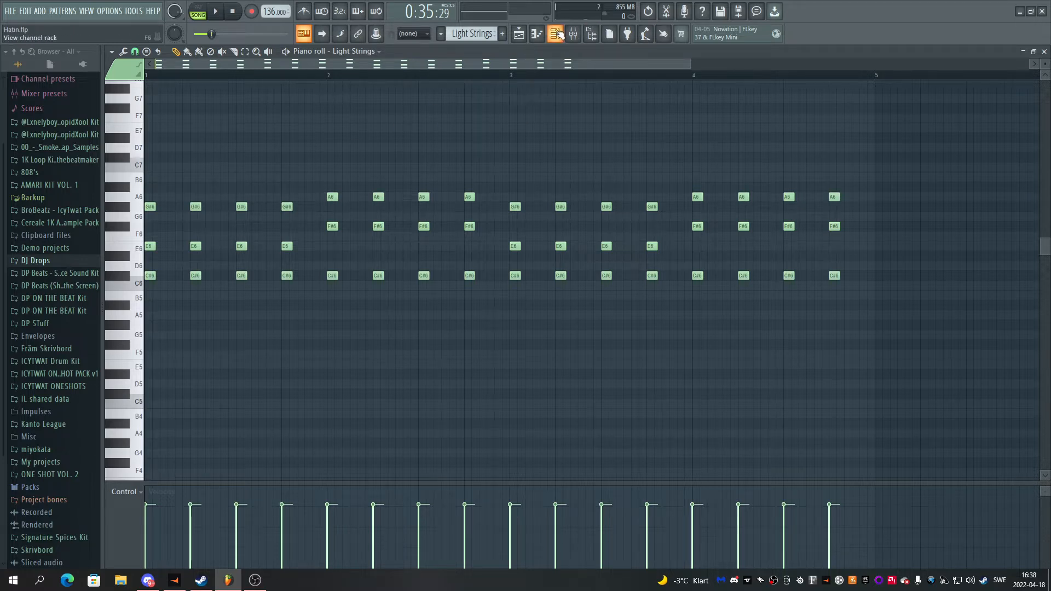
# In the Playlist, mute the Light Strings track and leave only the Strings track active
pyautogui.click(538, 36)
pyautogui.click(522, 36)
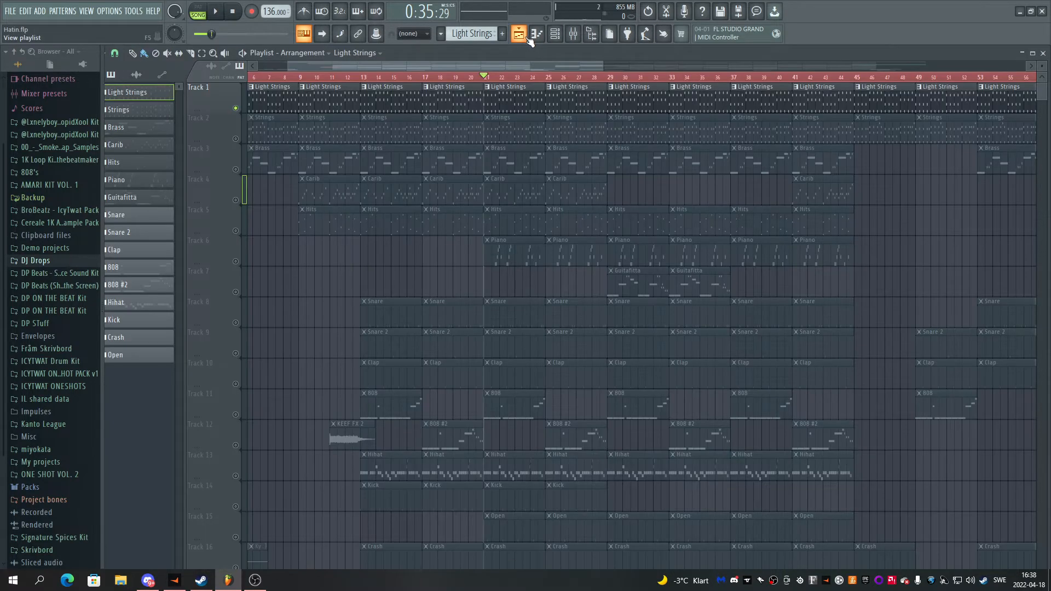
pyautogui.click(238, 110)
pyautogui.click(239, 137)
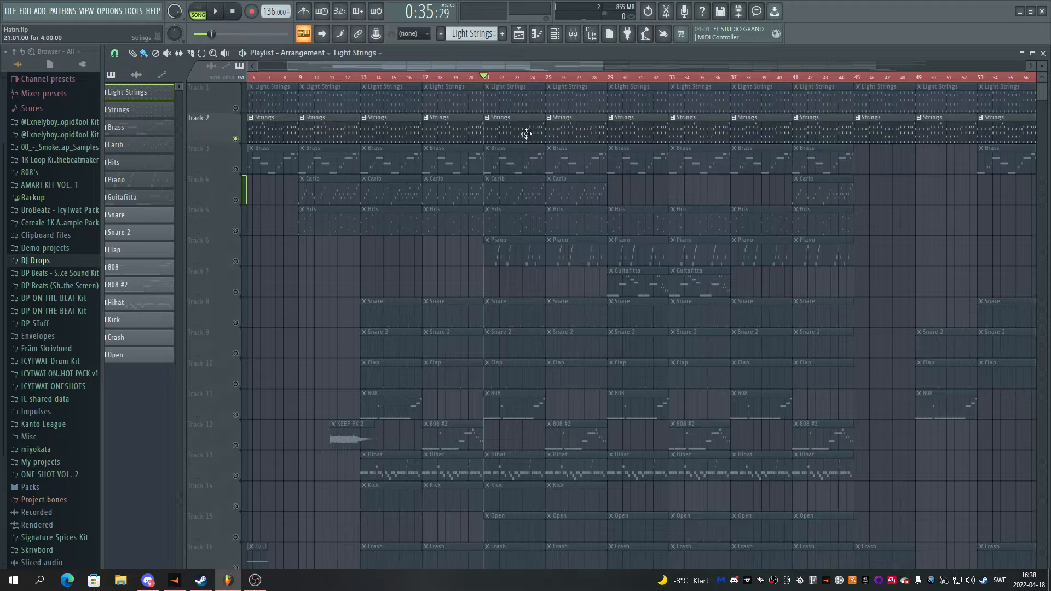
# Open the Strings pattern in the piano roll and set its grid snap to Line
pyautogui.doubleClick(526, 133)
pyautogui.moveTo(501, 60); pyautogui.dragTo(290, 70)
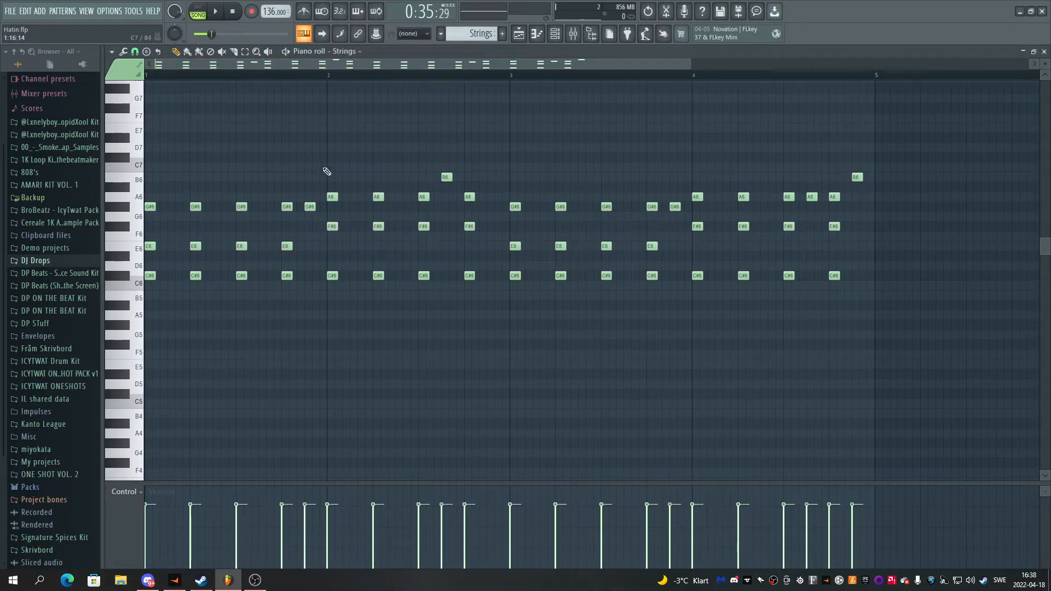
pyautogui.click(136, 53)
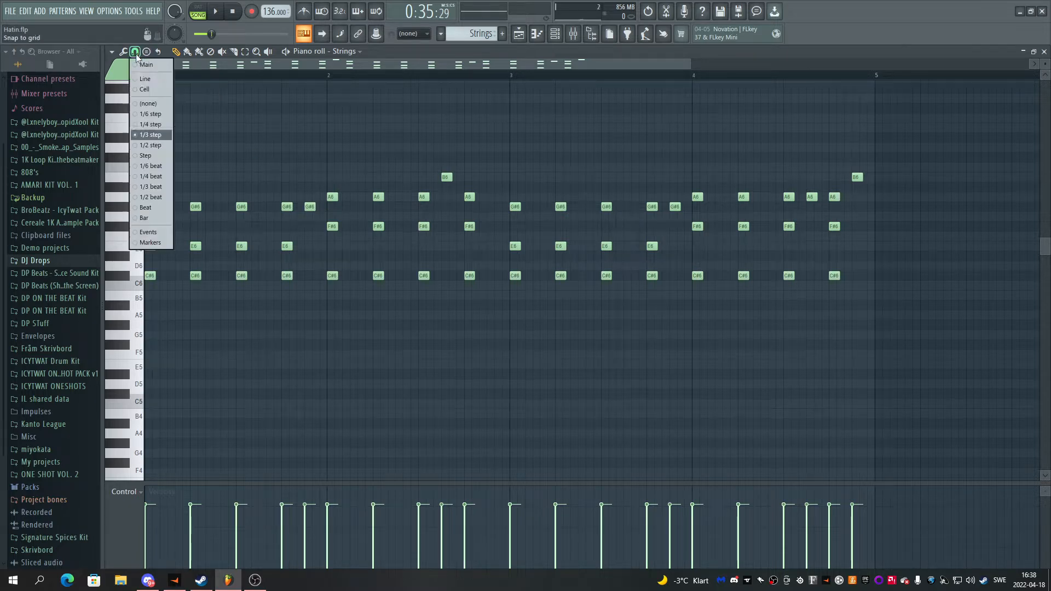
pyautogui.click(146, 79)
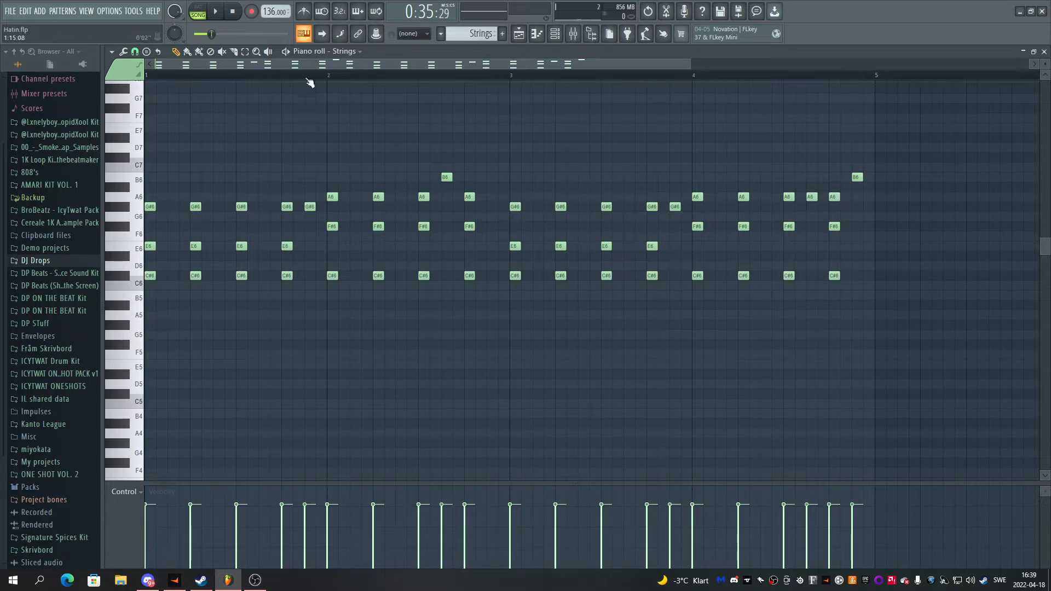
# Look at the Strings channel in the Channel rack and go back to the Playlist
pyautogui.click(557, 34)
pyautogui.click(556, 35)
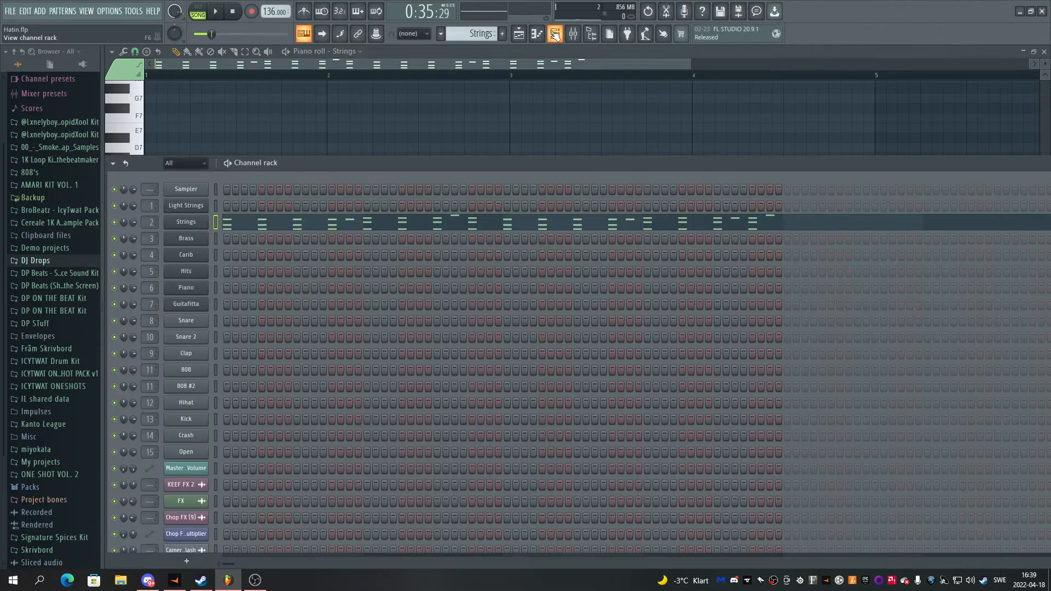
pyautogui.click(556, 36)
pyautogui.click(539, 35)
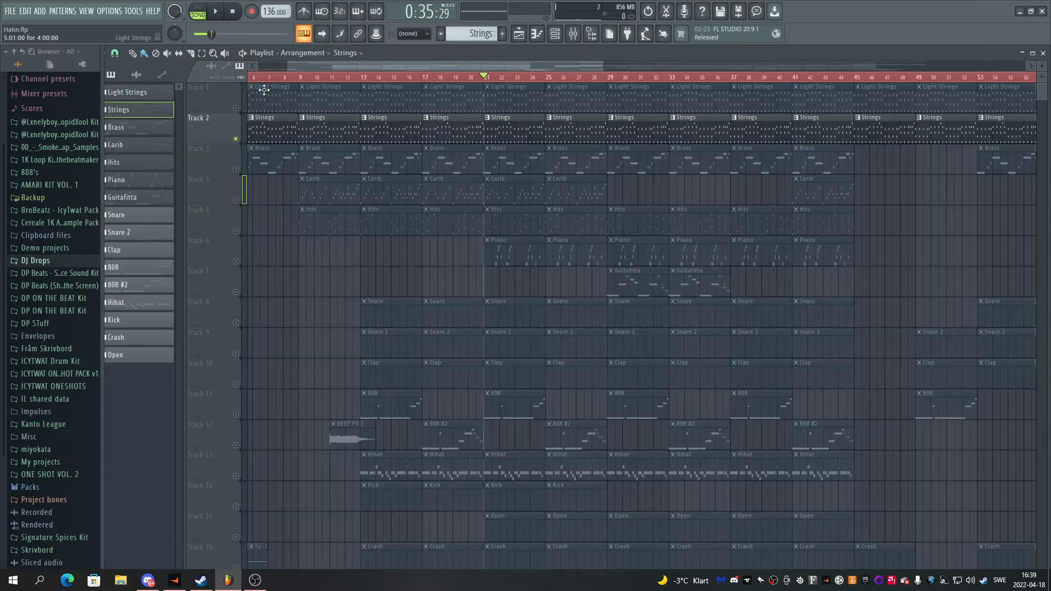
# Reopen the Strings pattern in the piano roll, play it through and stop playback
pyautogui.doubleClick(497, 124)
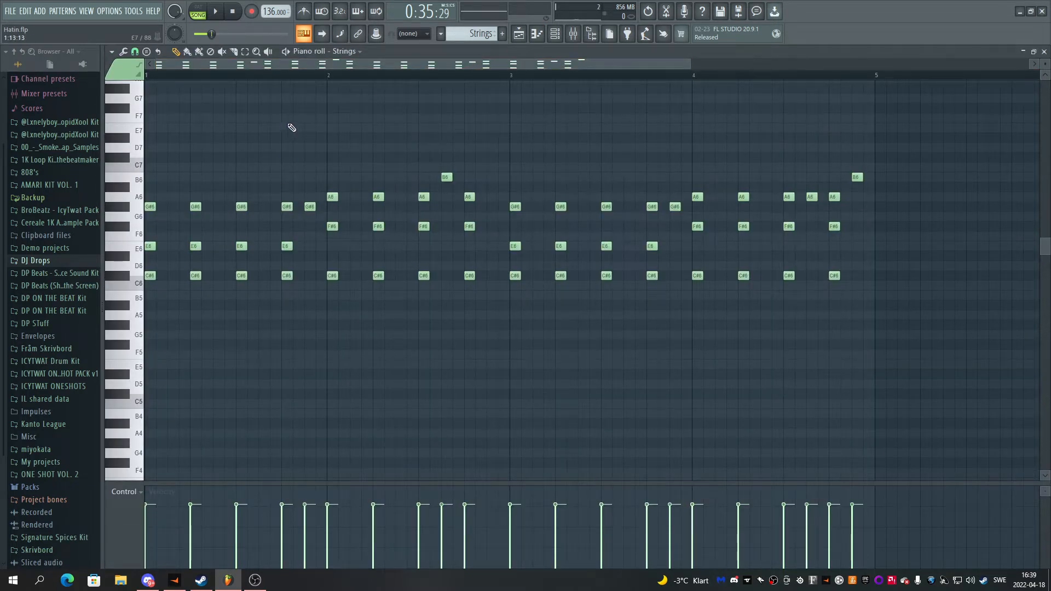
pyautogui.press('space')
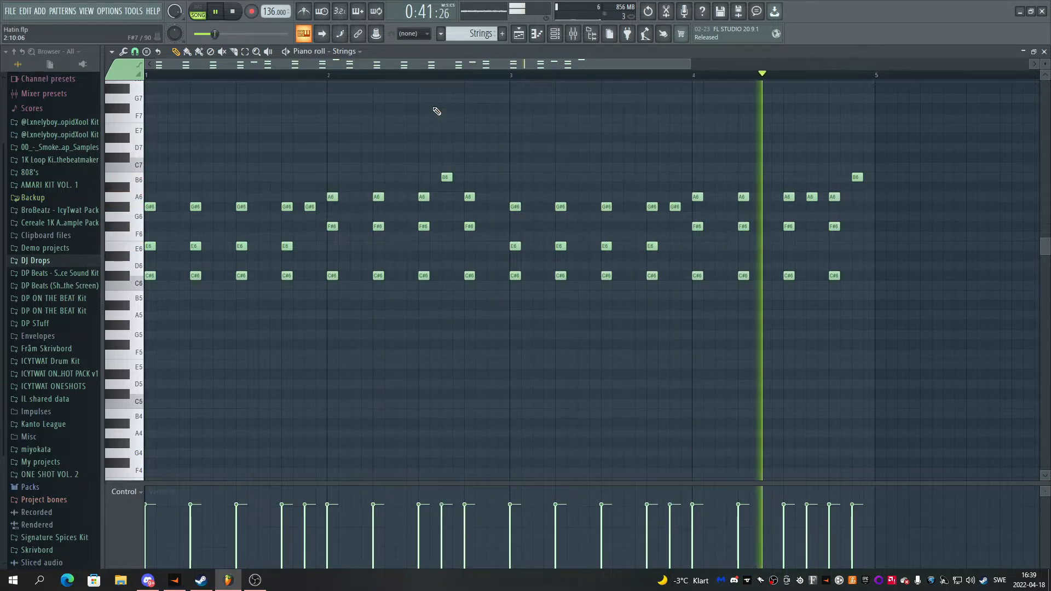
pyautogui.press('space')
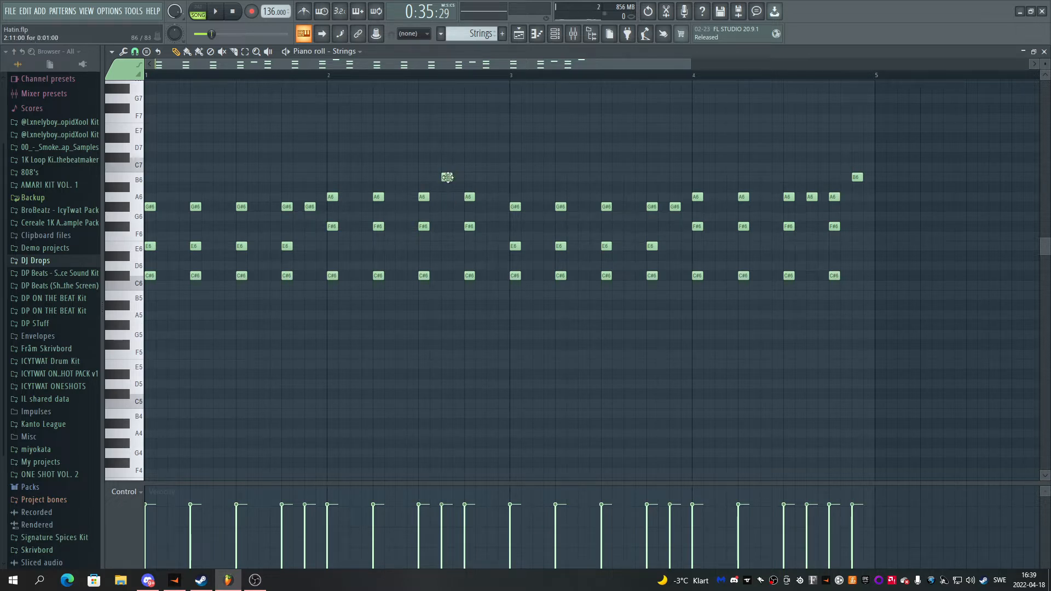
# In the Playlist, mute the Strings track and leave only the Brass track active
pyautogui.click(518, 34)
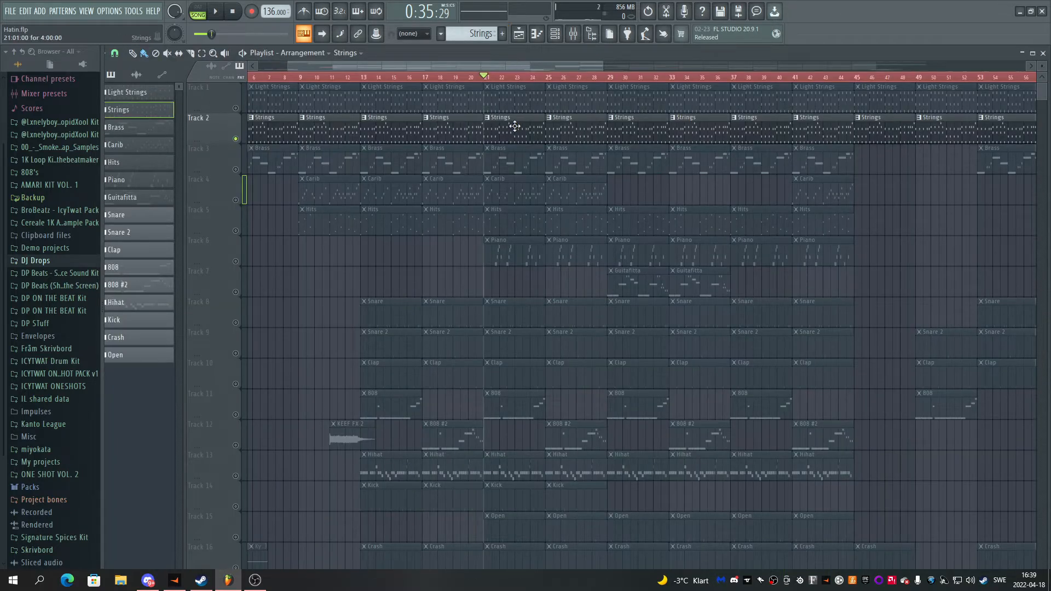
pyautogui.click(237, 139)
pyautogui.click(235, 170)
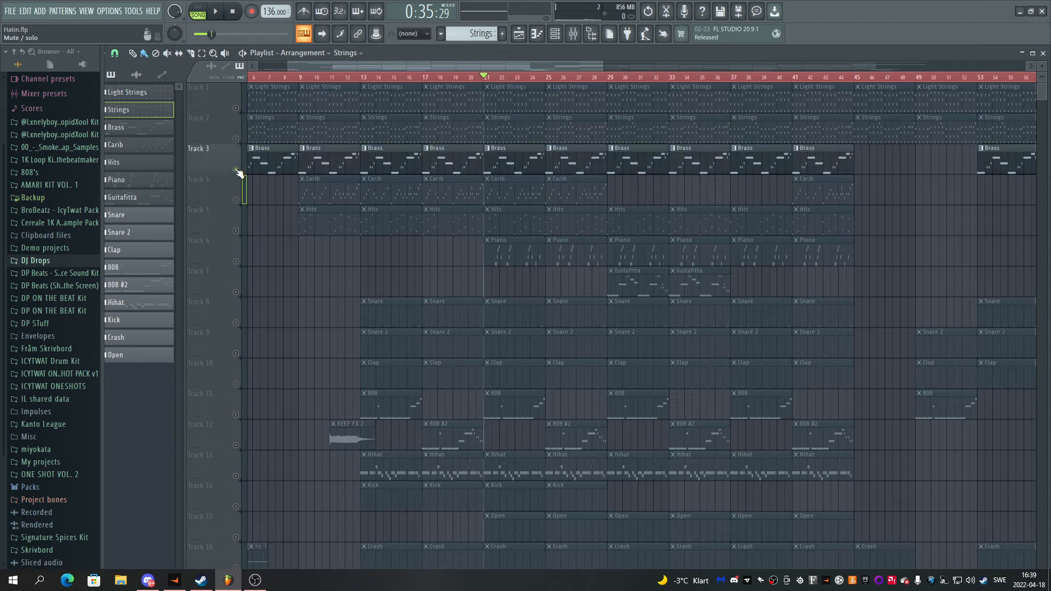
# Open the Brass pattern in the piano roll, play its four-bar melody and stop playback
pyautogui.doubleClick(506, 162)
pyautogui.moveTo(482, 65); pyautogui.dragTo(271, 65)
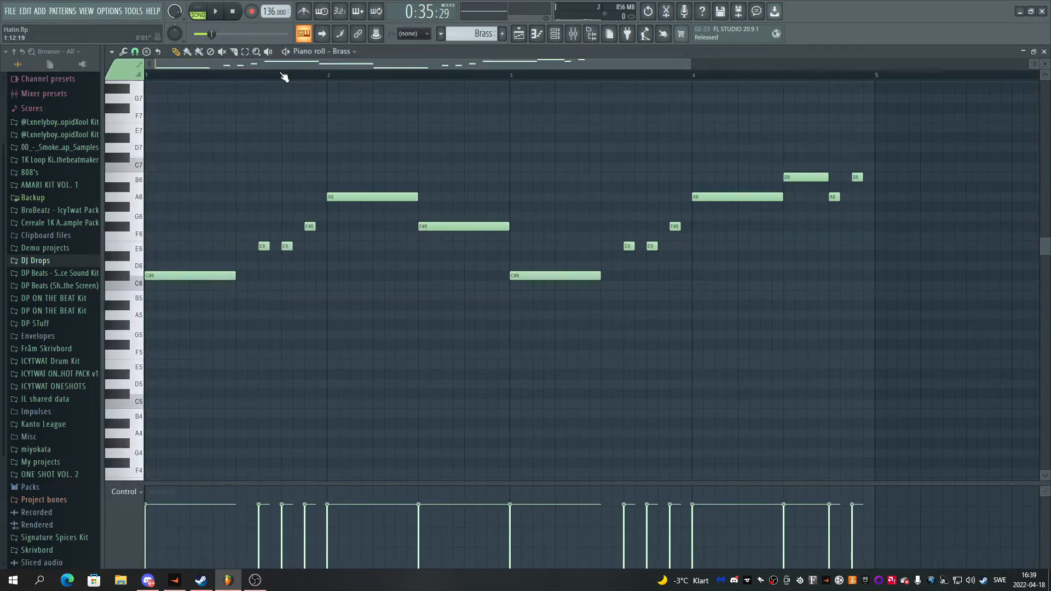
pyautogui.scroll(-1, 283, 76)
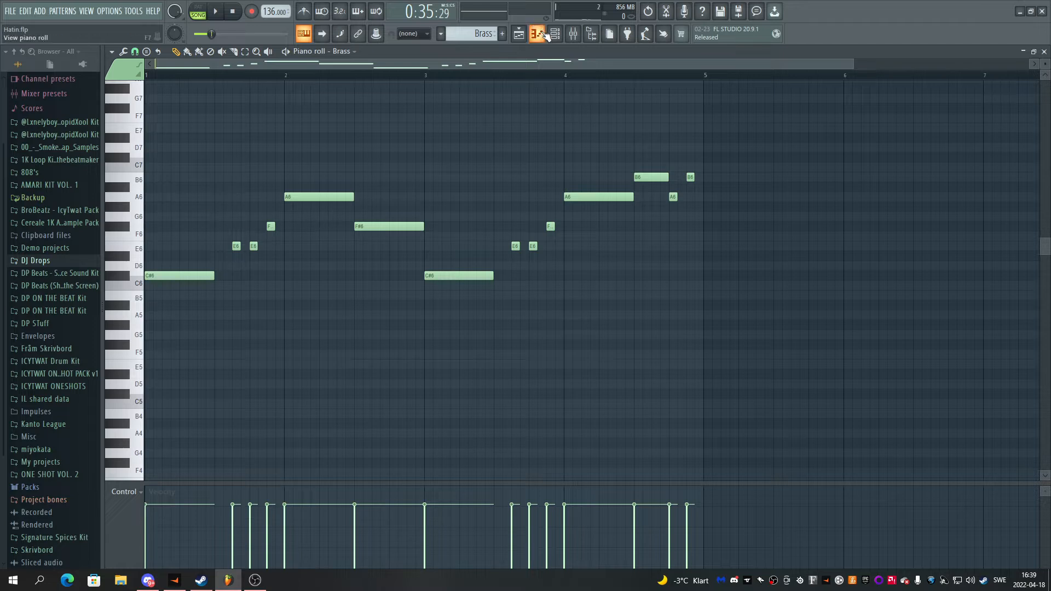
pyautogui.press('space')
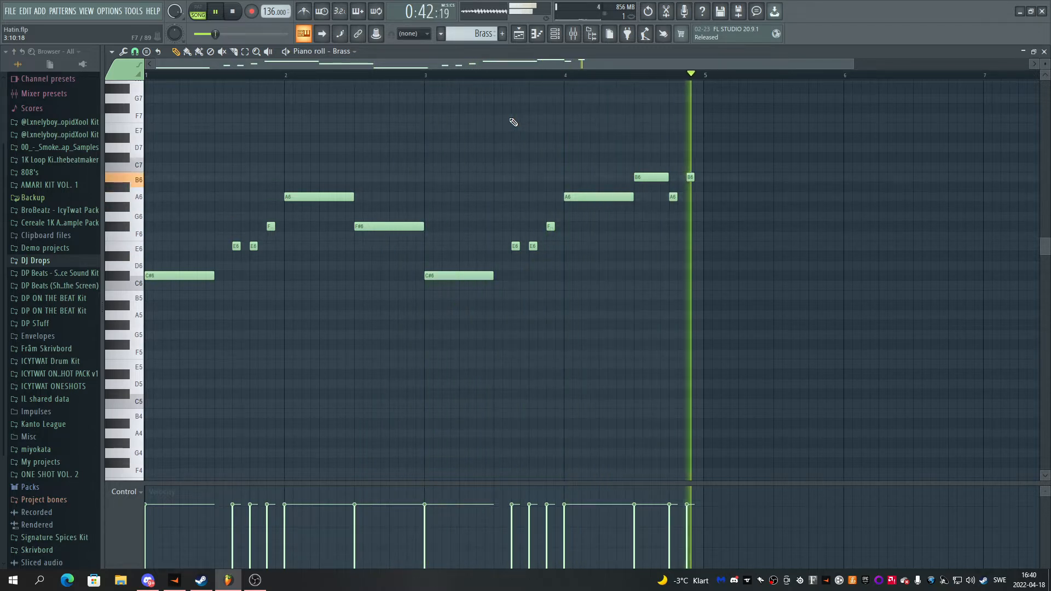
pyautogui.press('space')
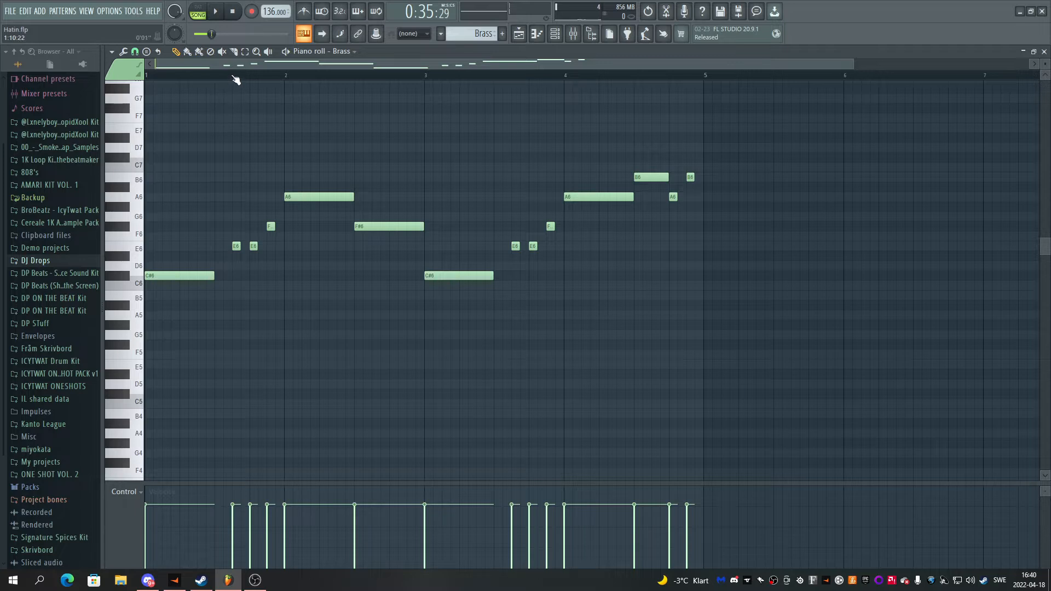
# Inspect the Brass melody's notes and show its channel in the Channel rack
pyautogui.scroll(2, 250, 62)
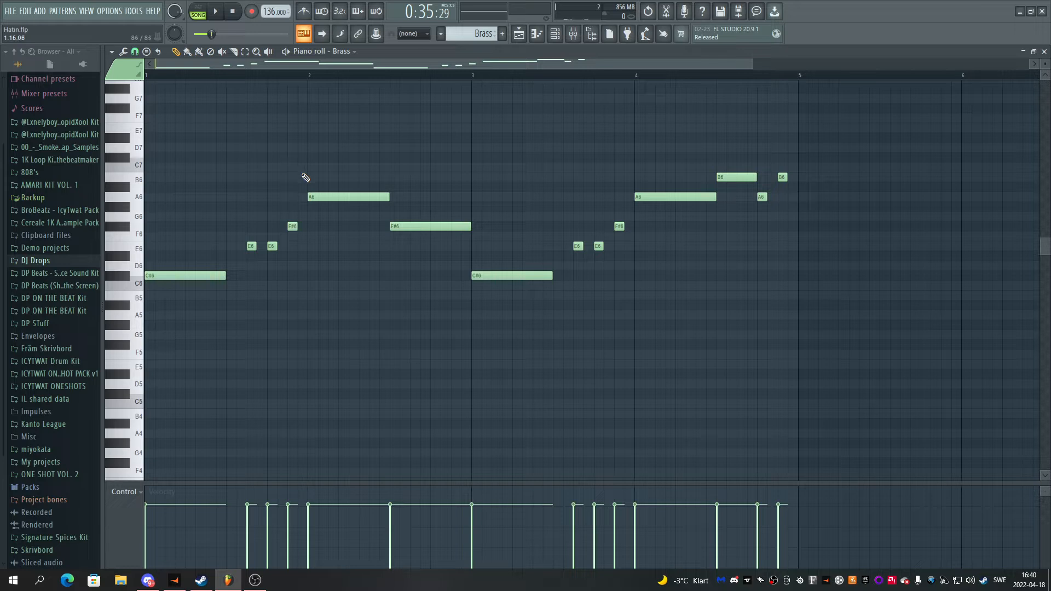
pyautogui.click(557, 34)
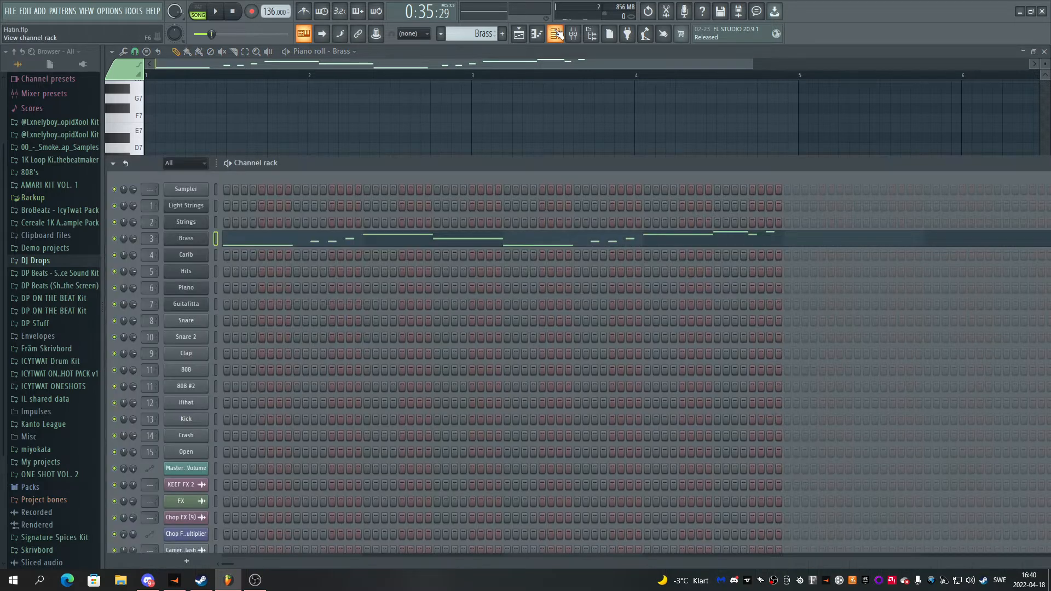
# Close the Channel rack and return to the Playlist, leaving only the Carib track active
pyautogui.click(557, 34)
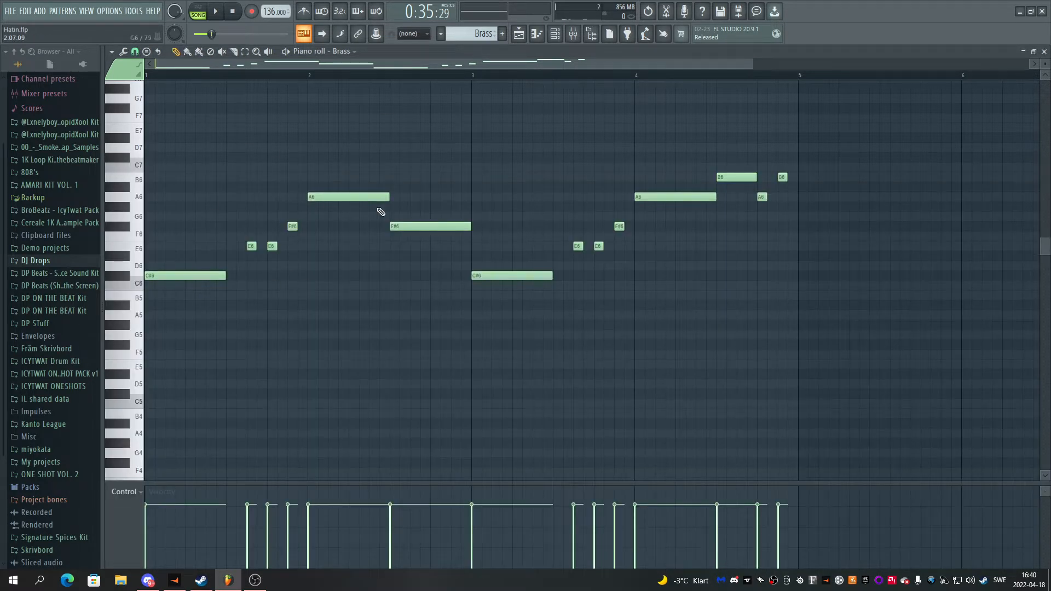
pyautogui.click(519, 34)
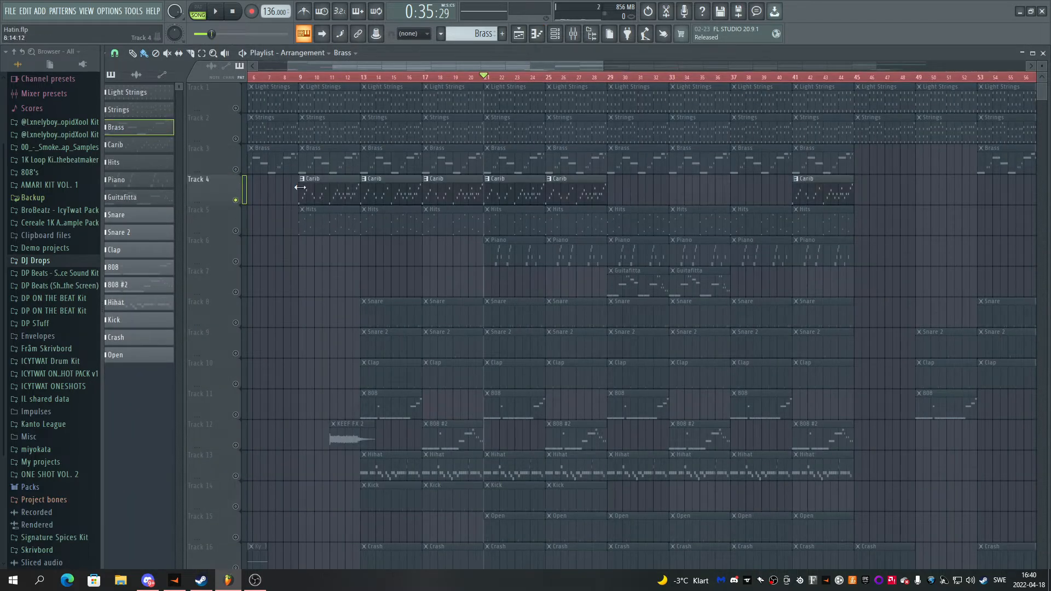
# Open the Carib pattern in the piano roll, play its four-bar melody and stop playback
pyautogui.doubleClick(488, 194)
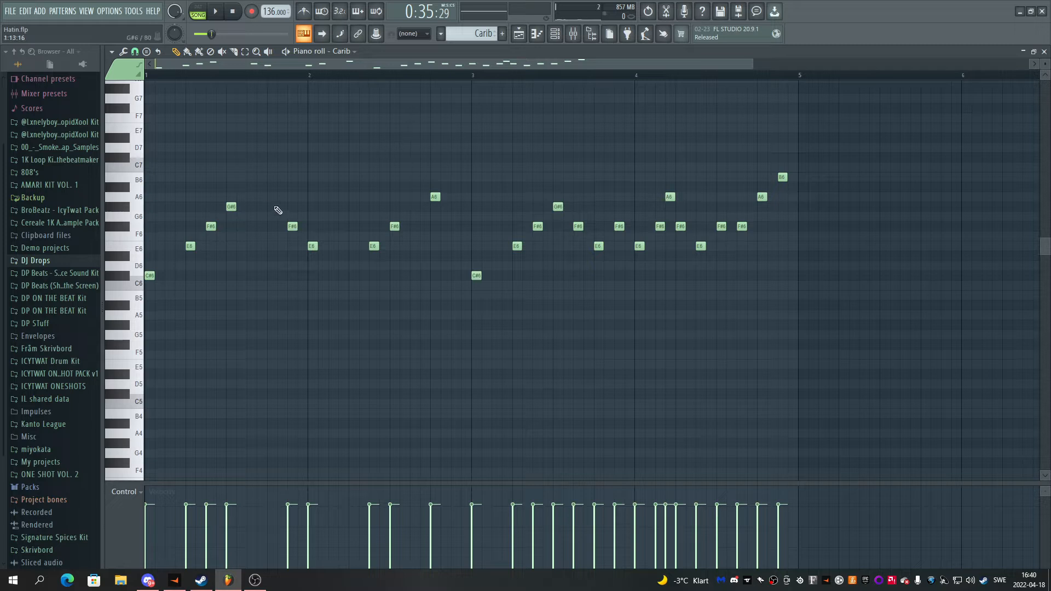
pyautogui.click(218, 12)
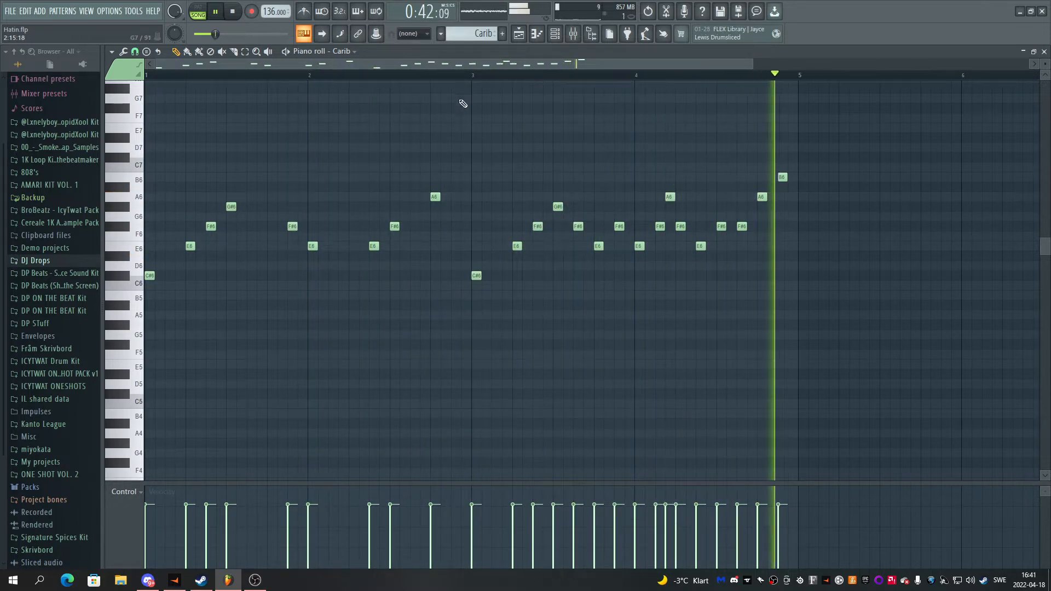
pyautogui.click(229, 13)
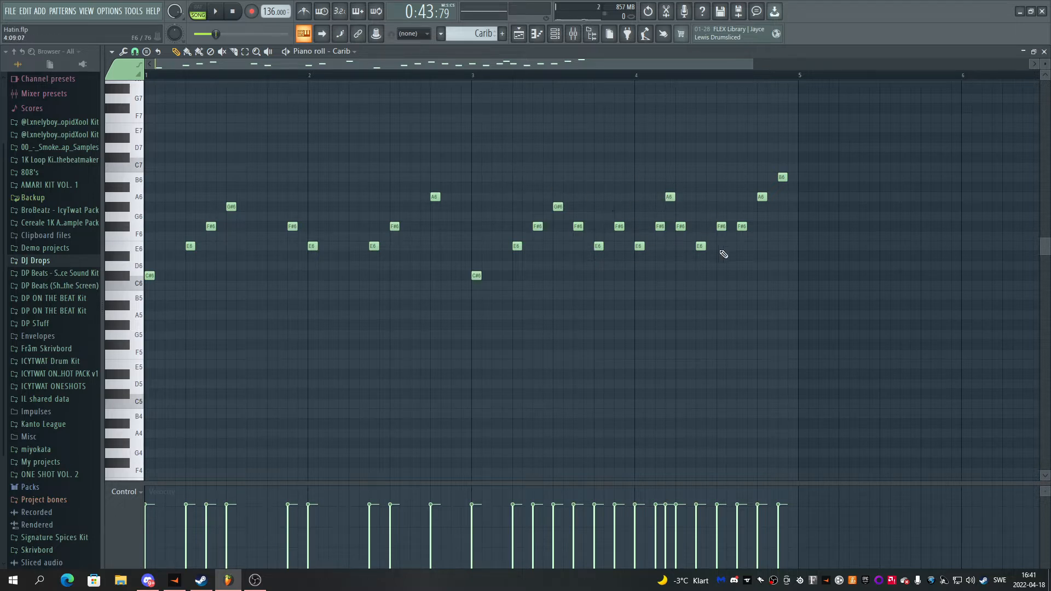
# Leave only the Hits track active in the Playlist and show its pattern's notes from bar 1 in the piano roll
pyautogui.click(518, 33)
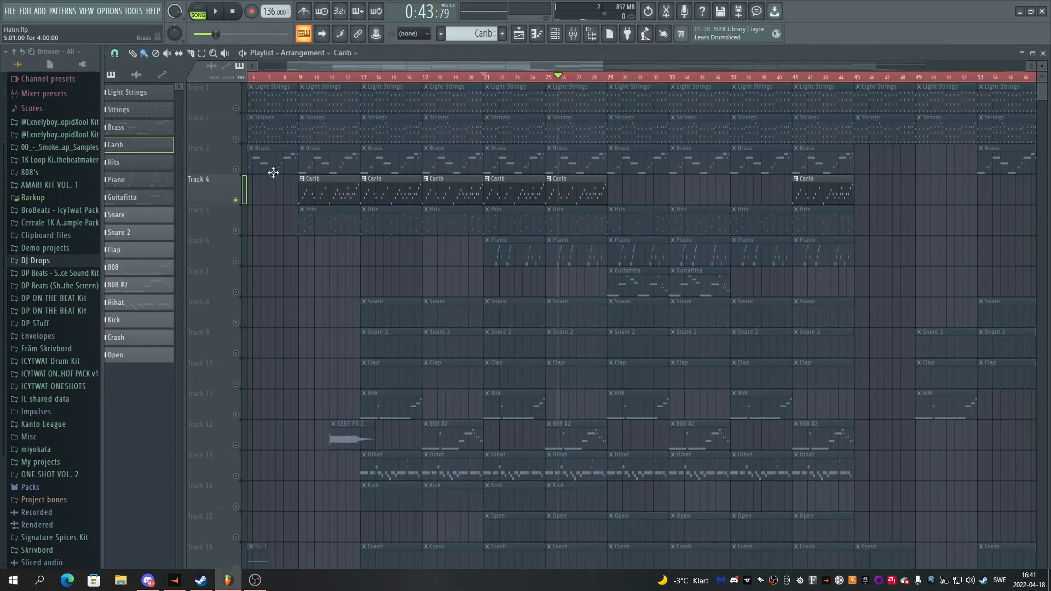
pyautogui.doubleClick(562, 219)
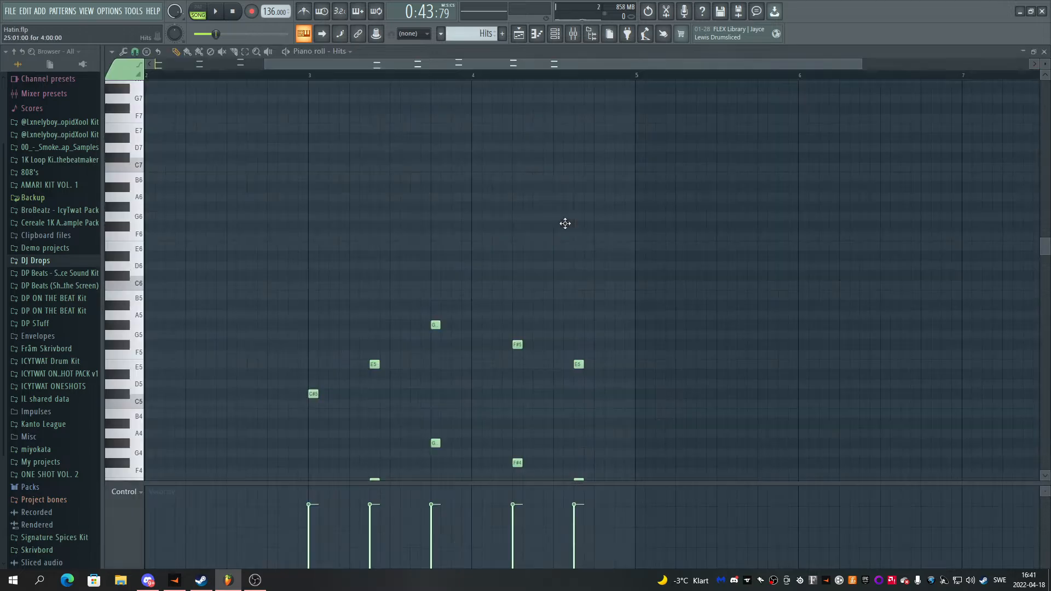
pyautogui.scroll(-3, 462, 115)
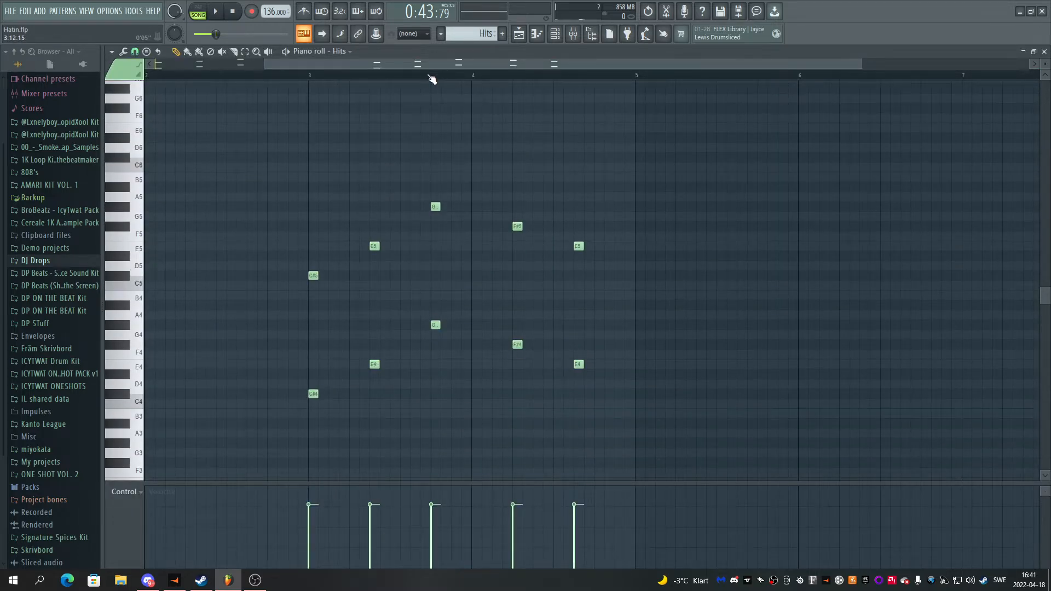
pyautogui.scroll(3, 430, 67)
pyautogui.moveTo(430, 66); pyautogui.dragTo(217, 69)
pyautogui.scroll(-1, 170, 242)
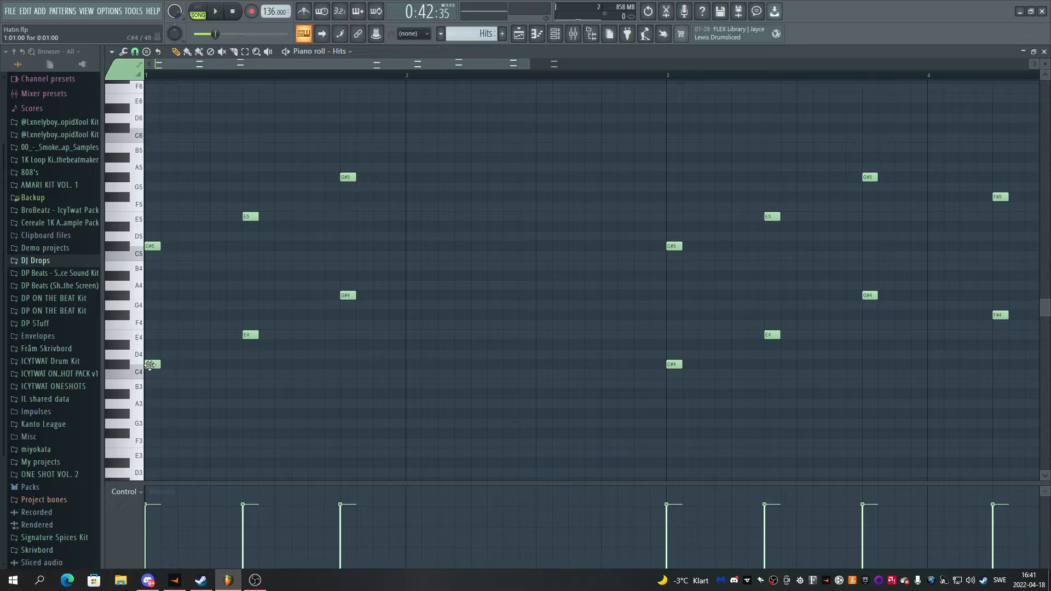
# Play the Hits pattern while following its octave-doubled notes, and stop playback
pyautogui.press('space')
pyautogui.scroll(-3, 377, 74)
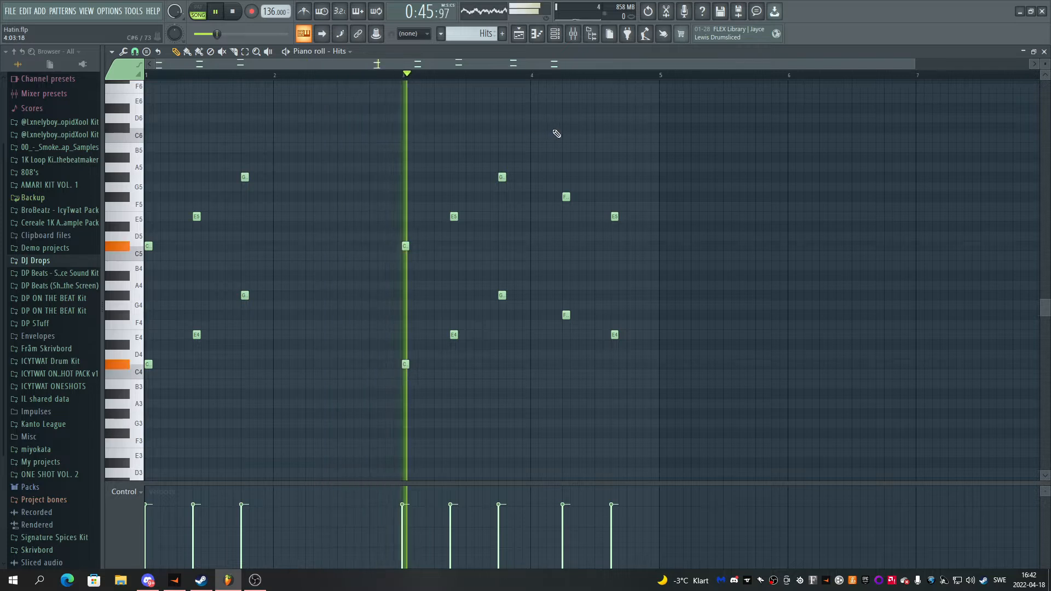
pyautogui.scroll(1, 536, 78)
pyautogui.scroll(1, 537, 81)
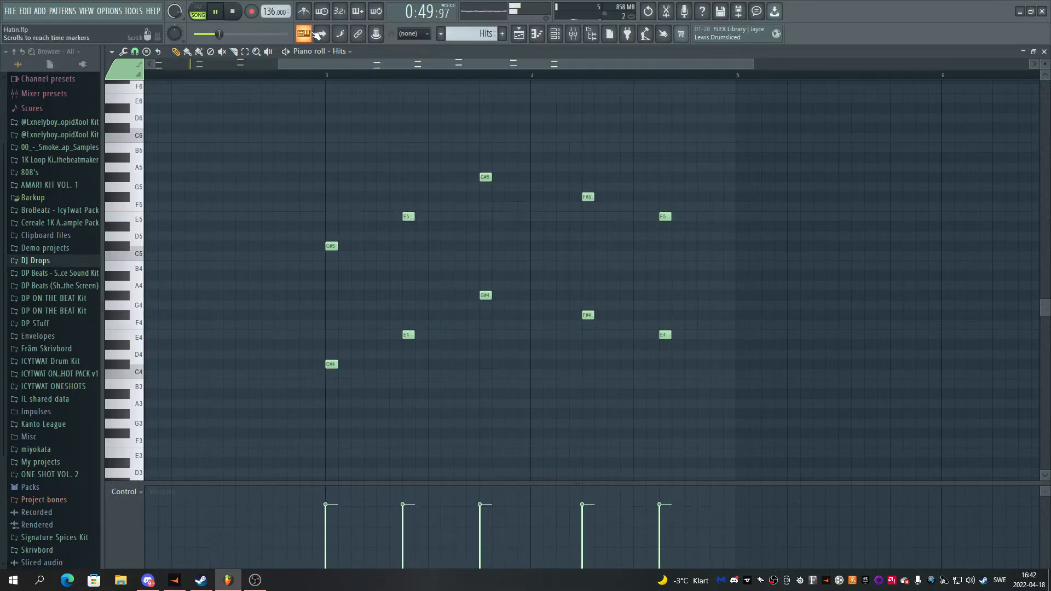
pyautogui.press('space')
# In the Playlist, mute the Hits track, leave only the Piano track active and set the playback position to bar 29
pyautogui.click(524, 40)
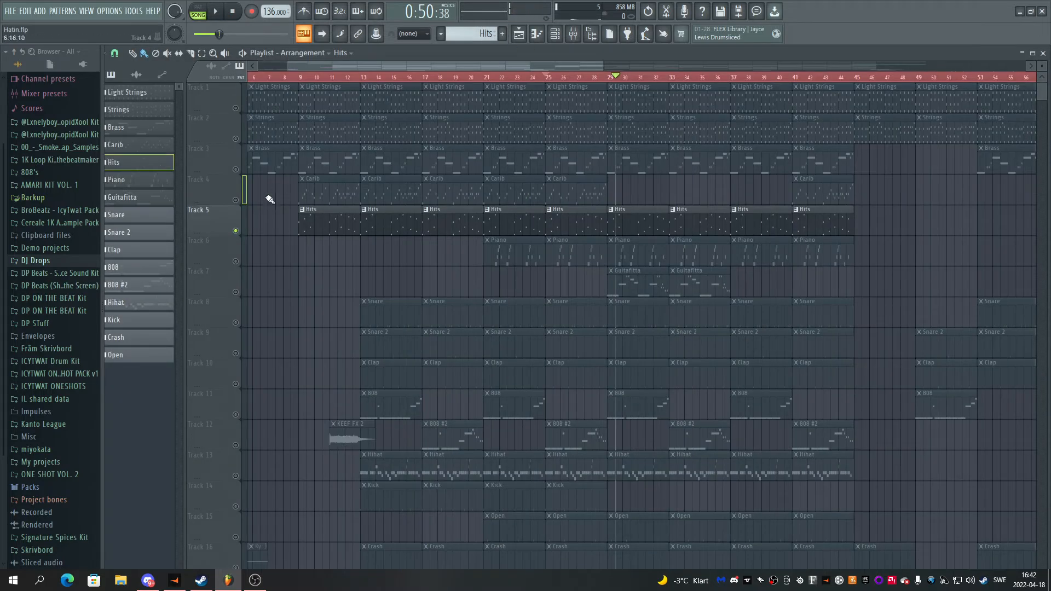
pyautogui.click(233, 249)
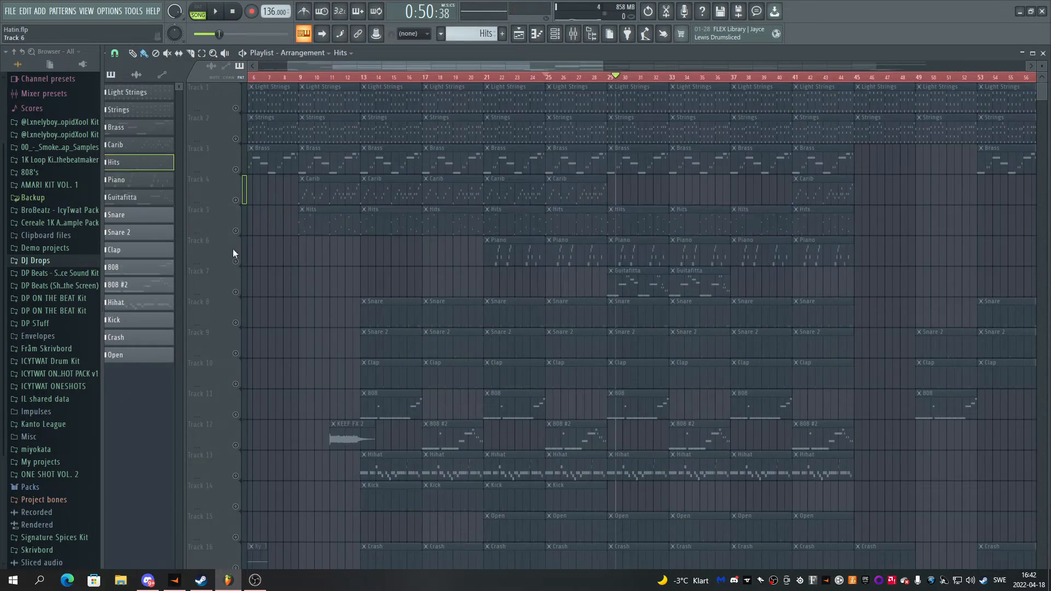
pyautogui.scroll(3, 621, 83)
pyautogui.click(615, 80)
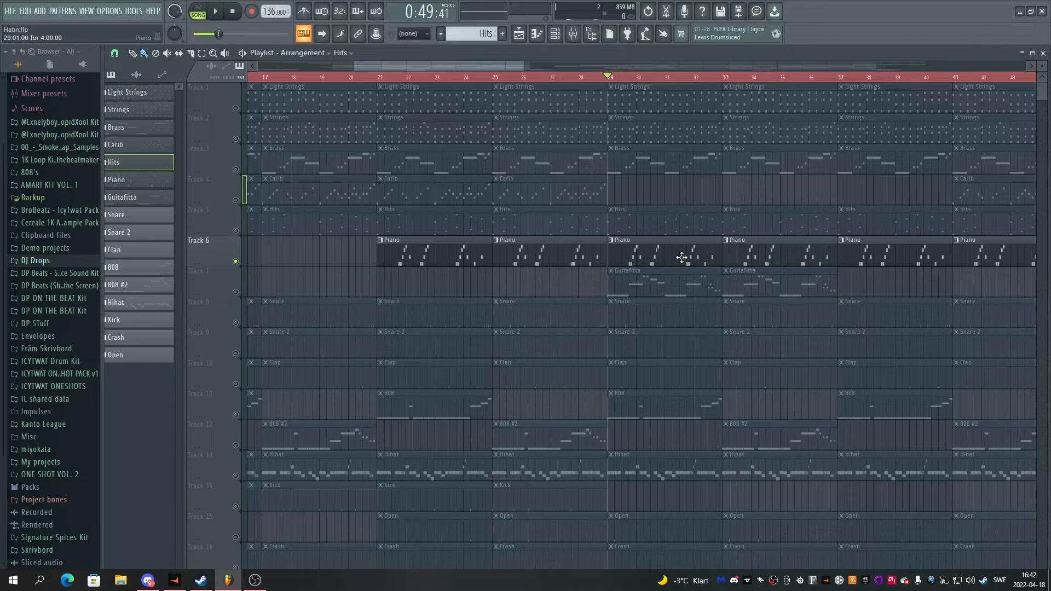
# Open the Piano pattern in the piano roll, play its four bars of notes and stop playback
pyautogui.doubleClick(682, 257)
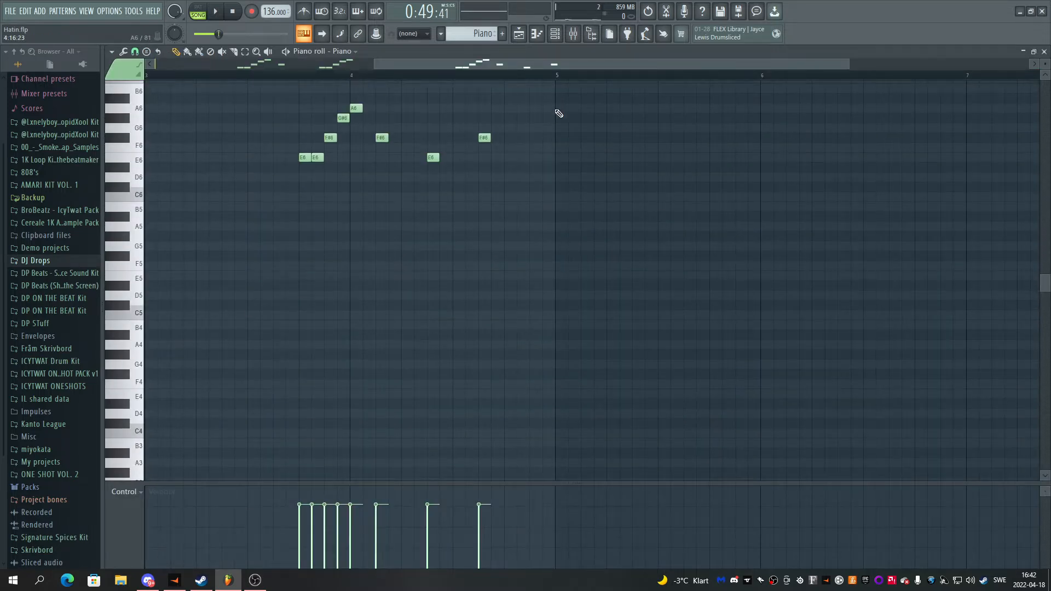
pyautogui.moveTo(542, 65); pyautogui.dragTo(311, 65)
pyautogui.scroll(-2, 305, 76)
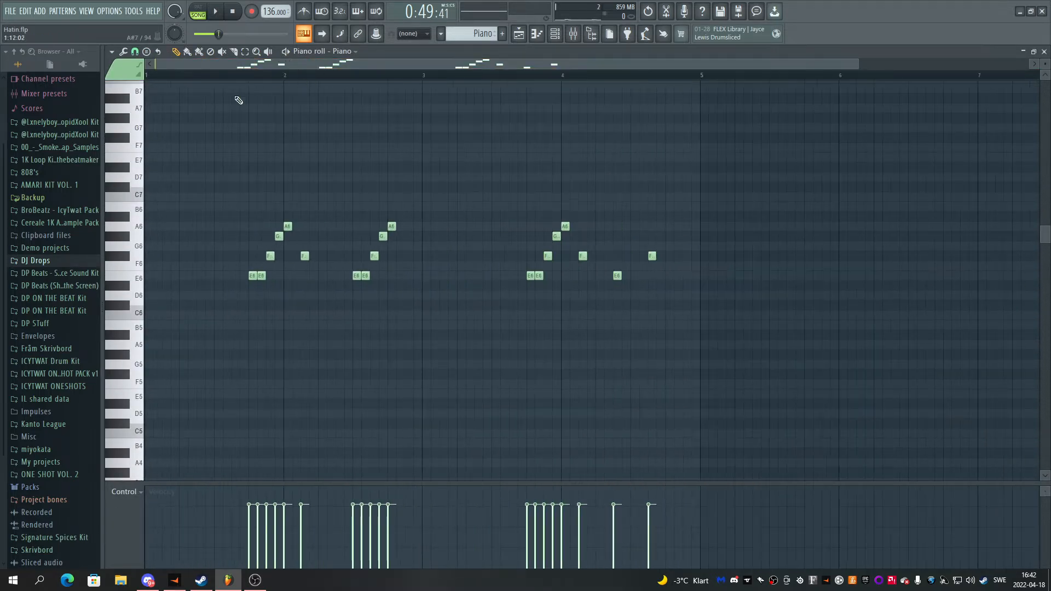
pyautogui.press('space')
pyautogui.scroll(2, 282, 79)
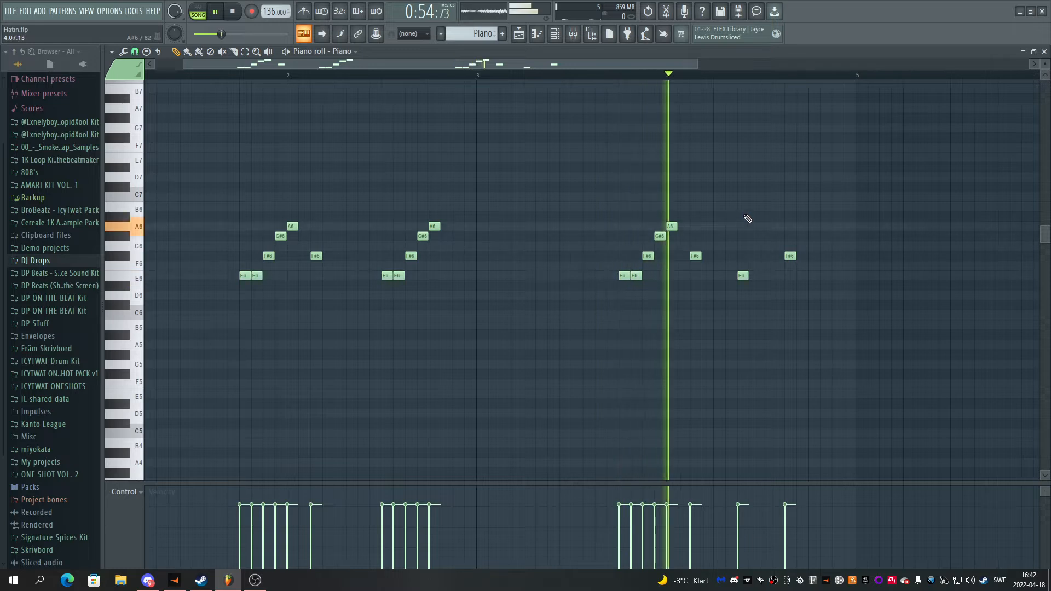
pyautogui.press('space')
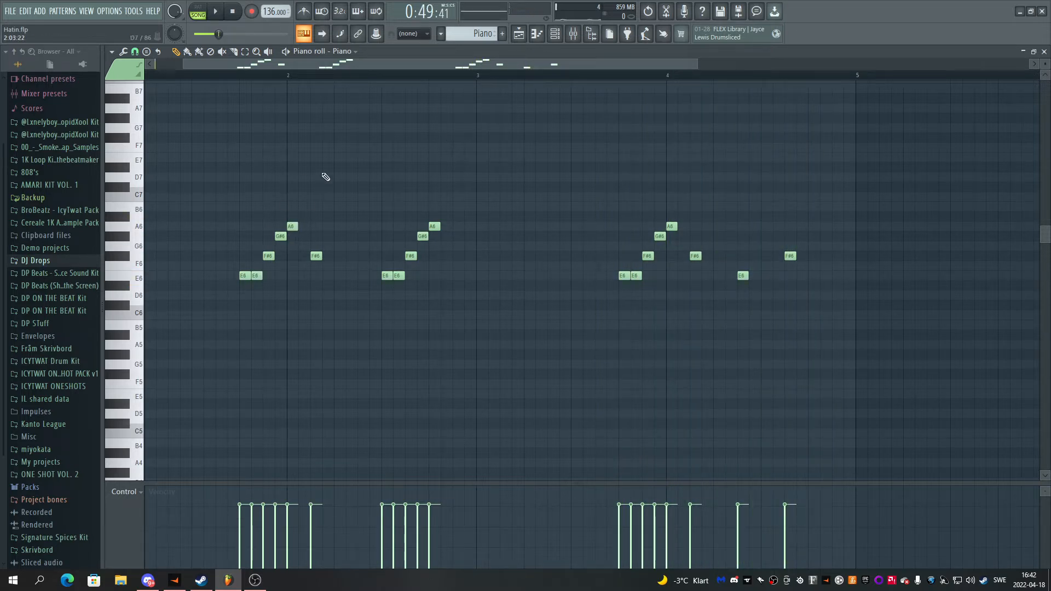
pyautogui.scroll(-3, 311, 87)
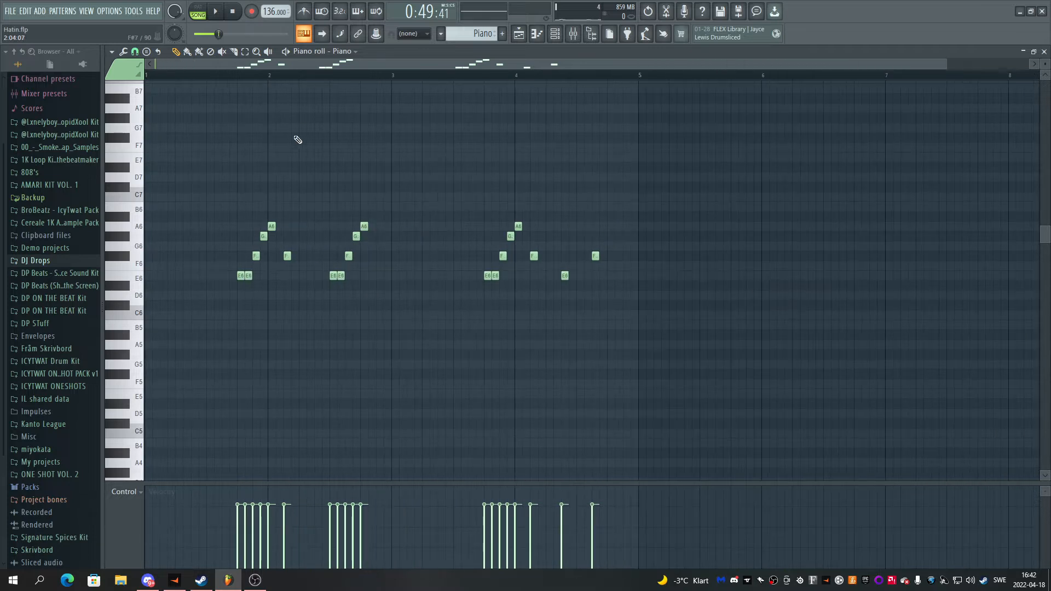
# In the Playlist, mute the Piano track and leave only the Guitafitta track active
pyautogui.click(519, 33)
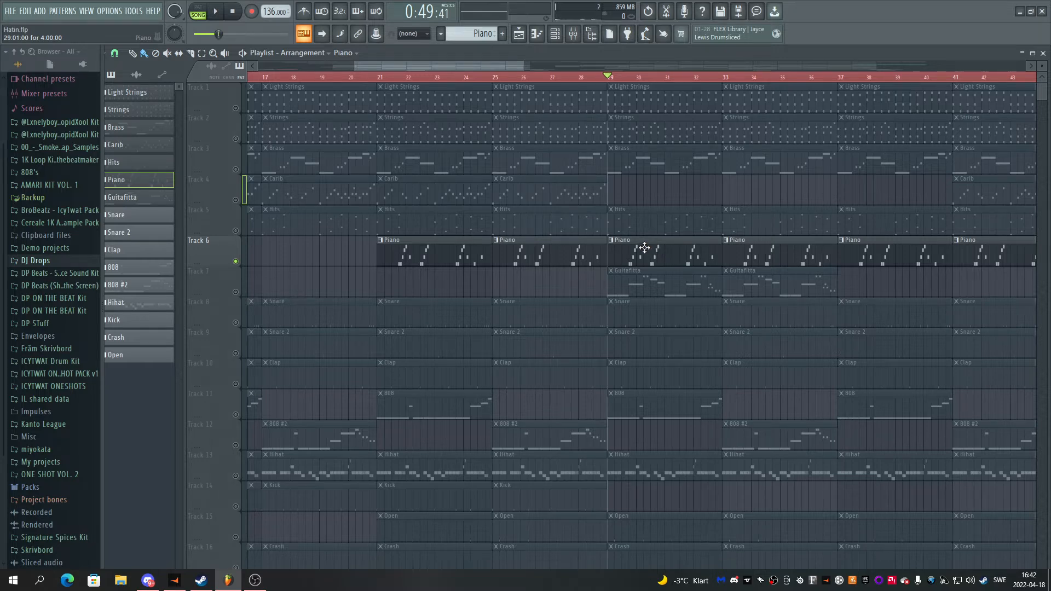
pyautogui.click(236, 262)
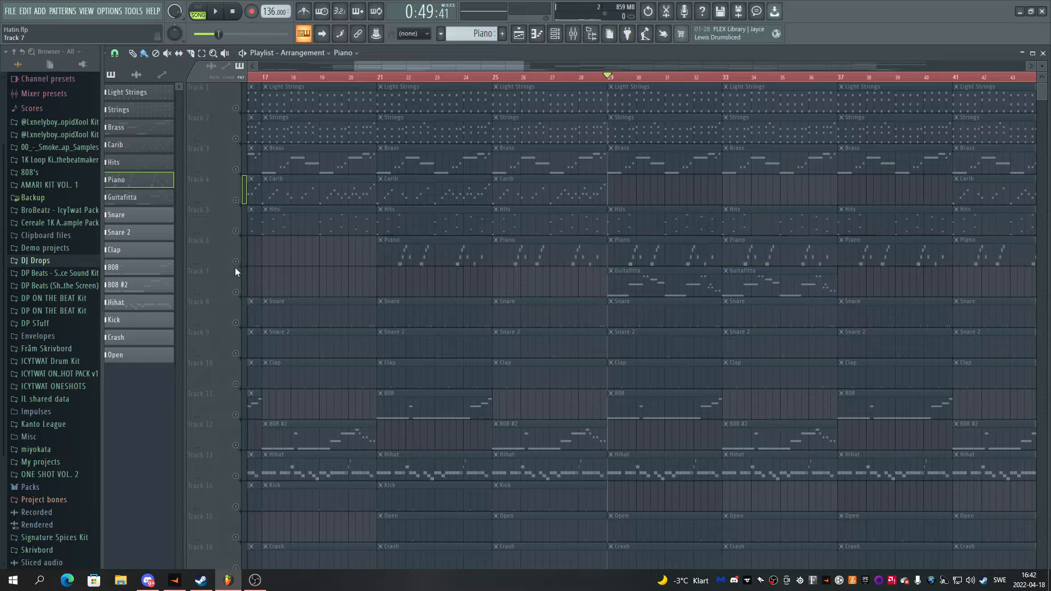
pyautogui.click(236, 292)
pyautogui.scroll(1, 651, 83)
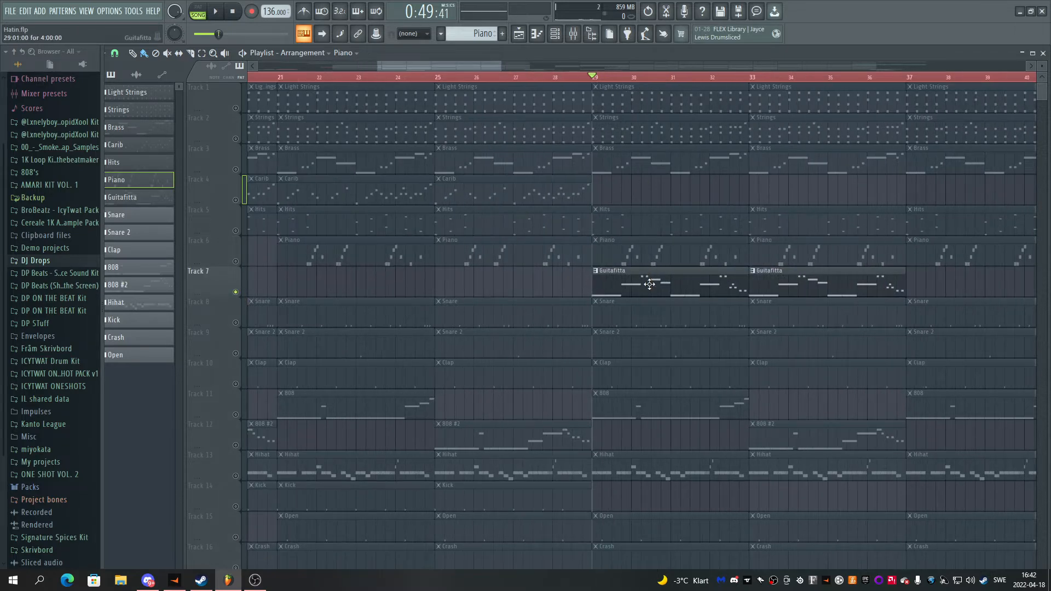
# View the Guitafitta pattern's notes in the piano roll and return to its clips in the Playlist
pyautogui.doubleClick(651, 284)
pyautogui.moveTo(536, 61); pyautogui.dragTo(364, 62)
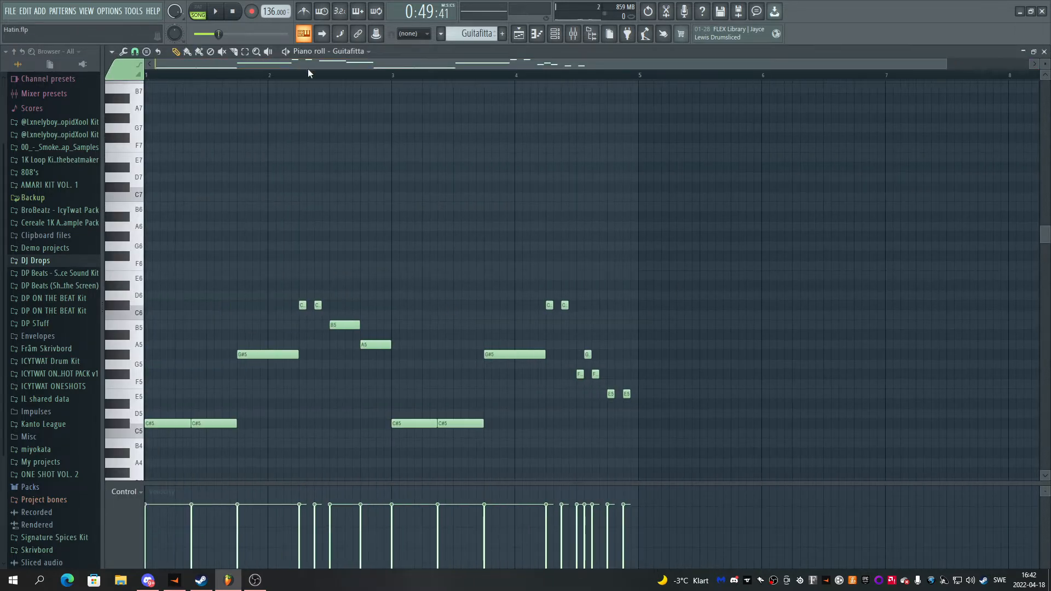
pyautogui.click(514, 35)
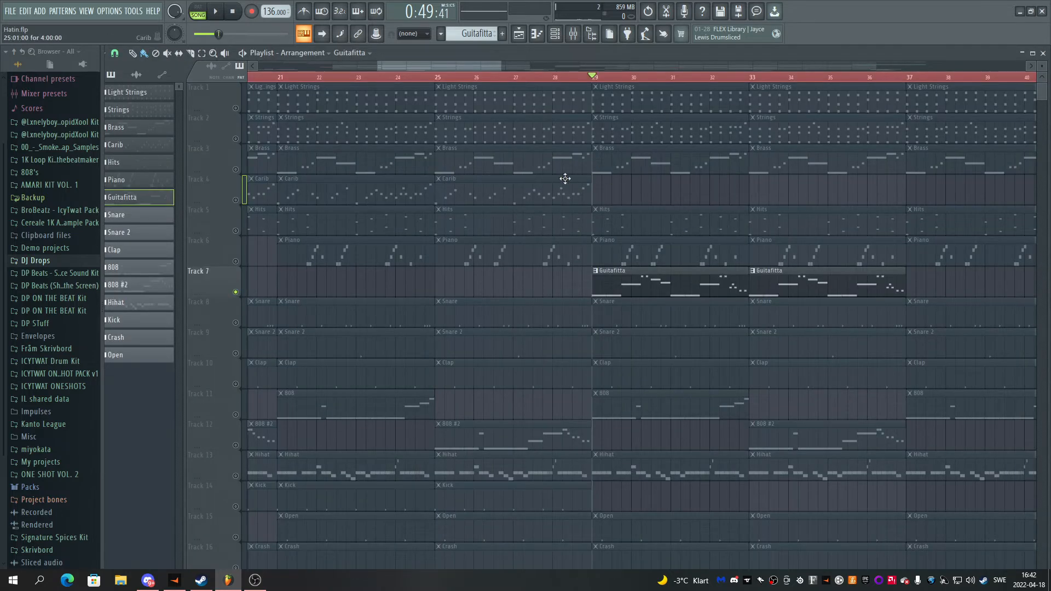
pyautogui.scroll(-2, 662, 82)
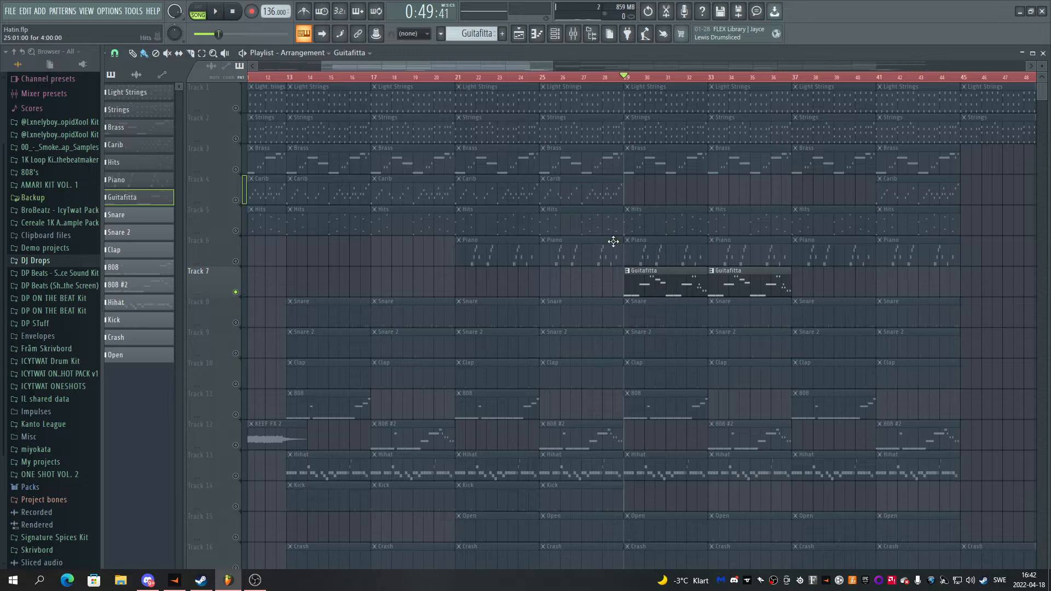
# Reopen the Guitafitta pattern in the piano roll, play it from bar 1 and stop playback
pyautogui.doubleClick(672, 281)
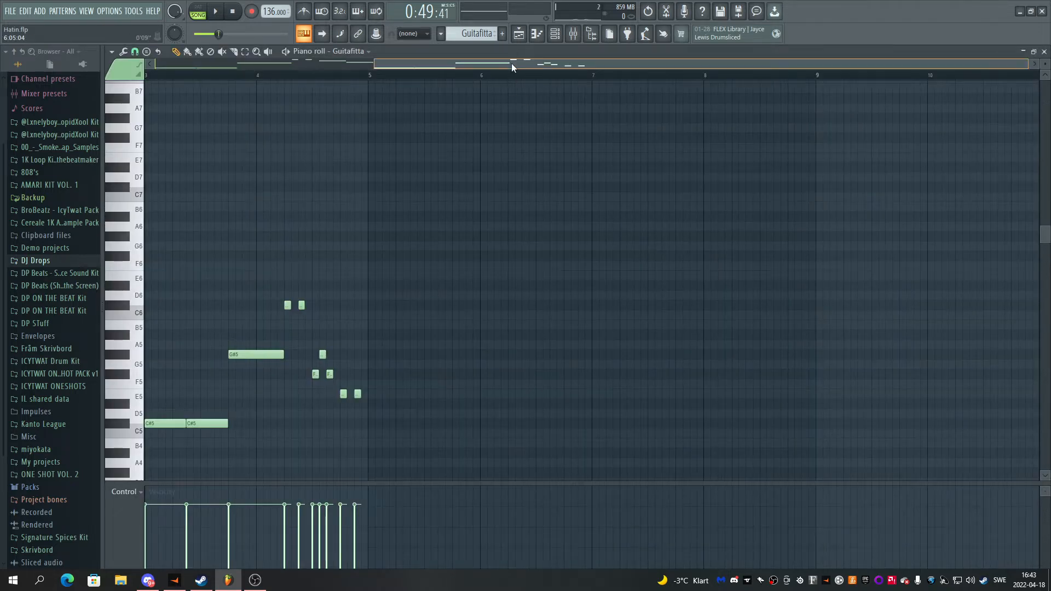
pyautogui.scroll(3, 278, 131)
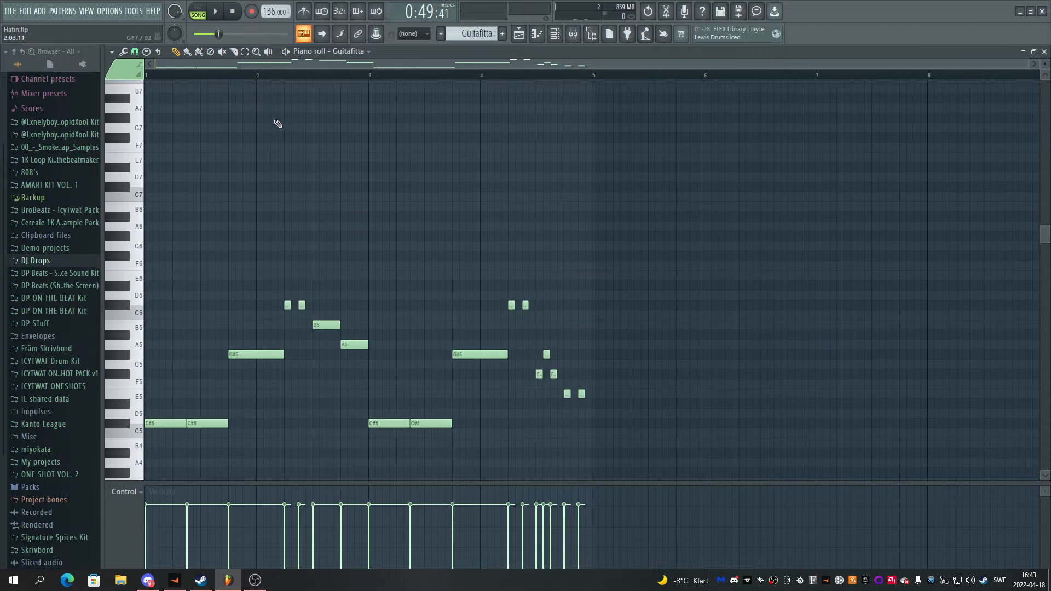
pyautogui.scroll(4, 274, 73)
pyautogui.moveTo(285, 67); pyautogui.dragTo(176, 73)
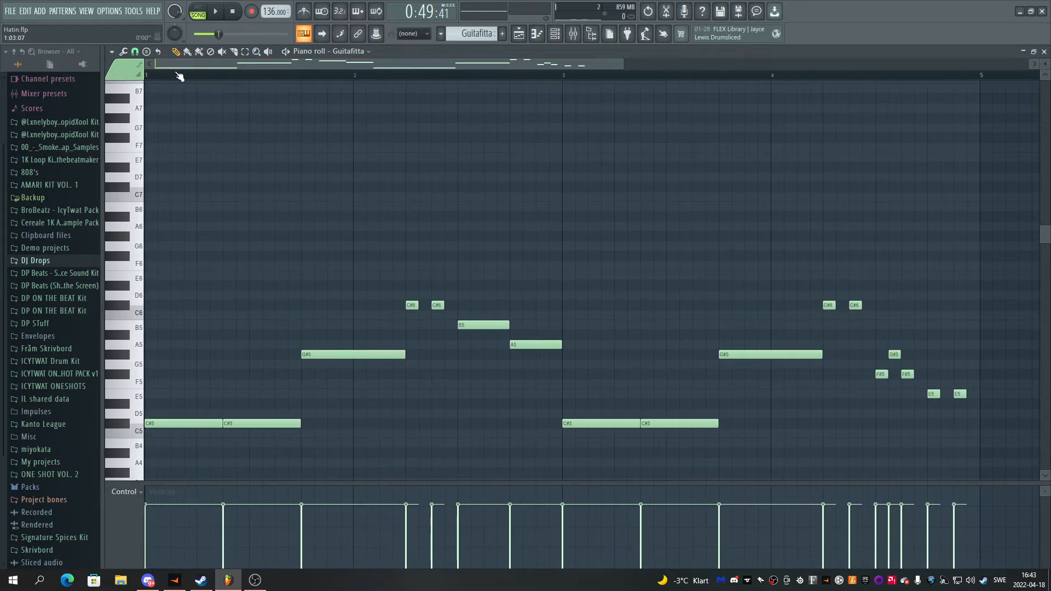
pyautogui.scroll(-2, 196, 74)
pyautogui.scroll(-2, 270, 130)
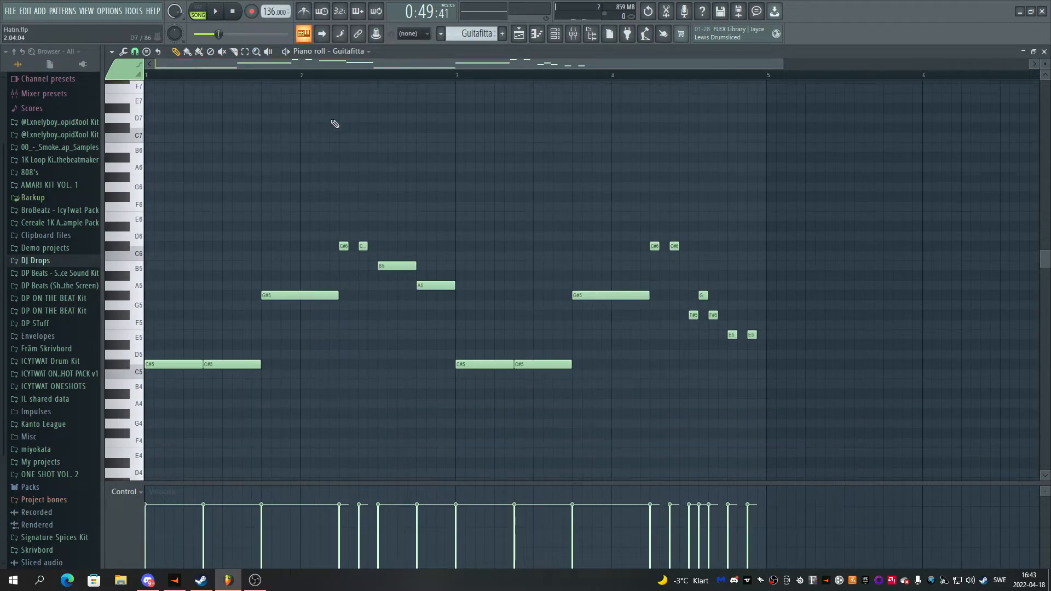
pyautogui.press('space')
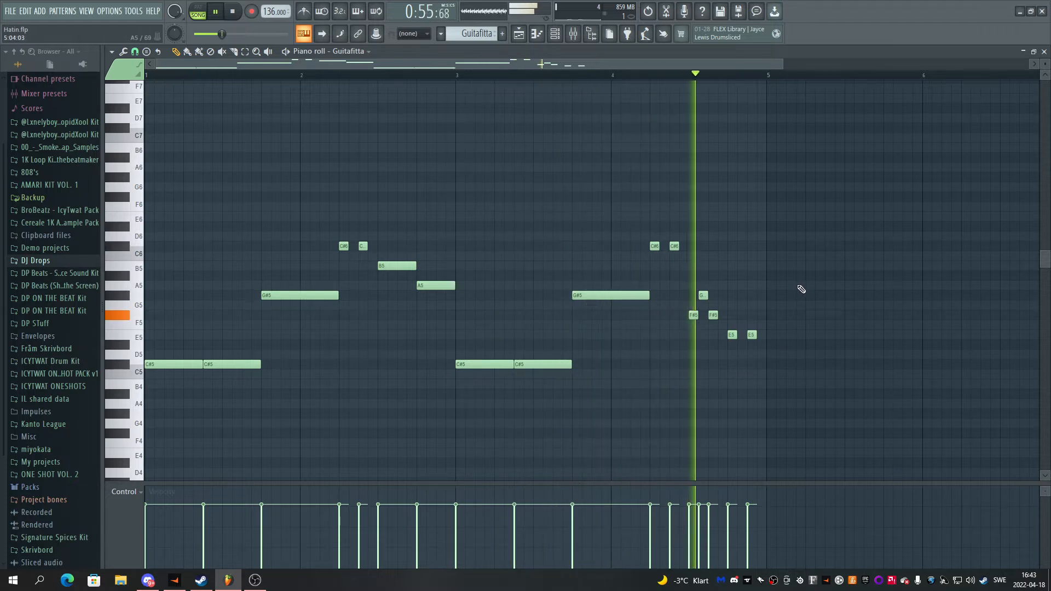
pyautogui.press('space')
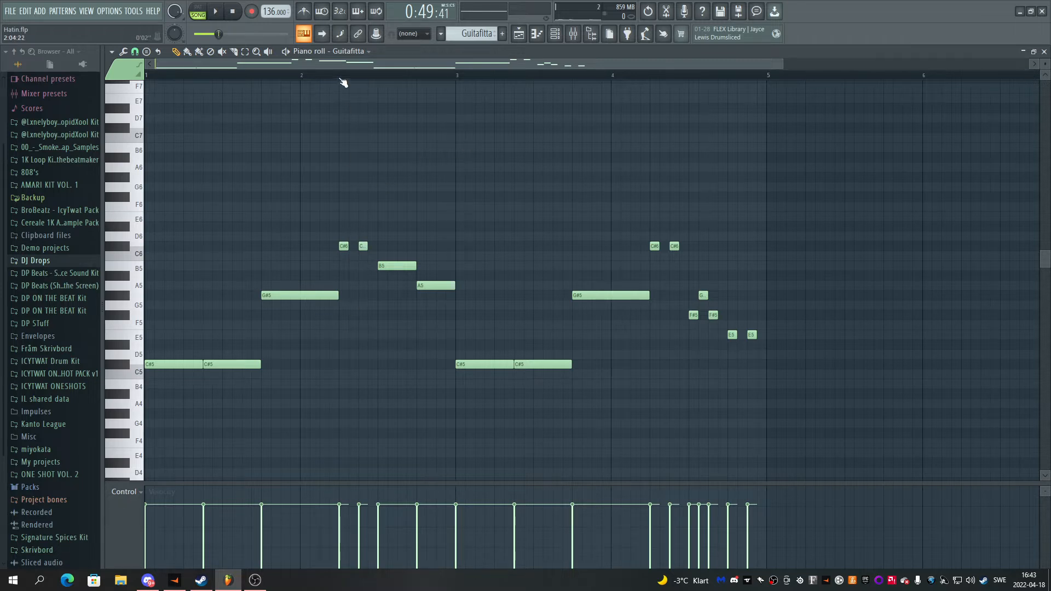
# Inspect the Guitafitta melody's long notes and the short note run at its end
pyautogui.scroll(2, 339, 78)
pyautogui.scroll(-2, 461, 79)
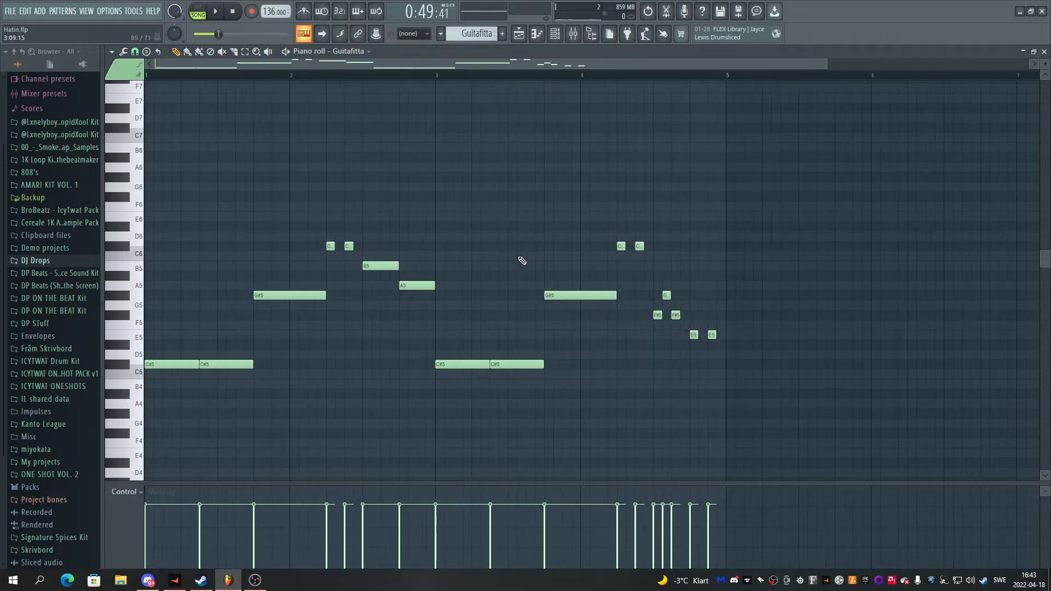
pyautogui.scroll(2, 686, 77)
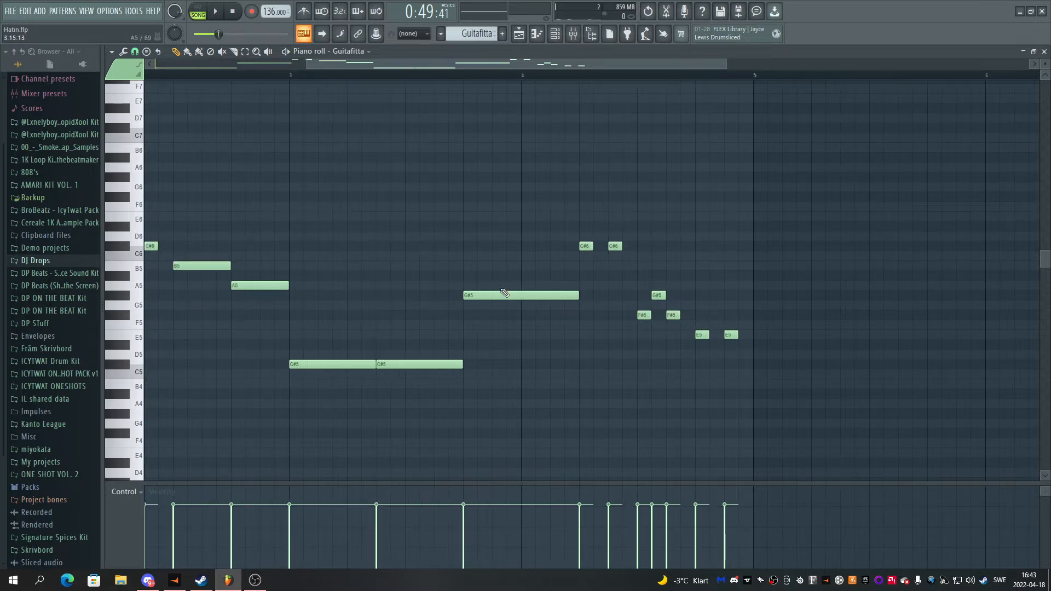
pyautogui.scroll(-3, 535, 77)
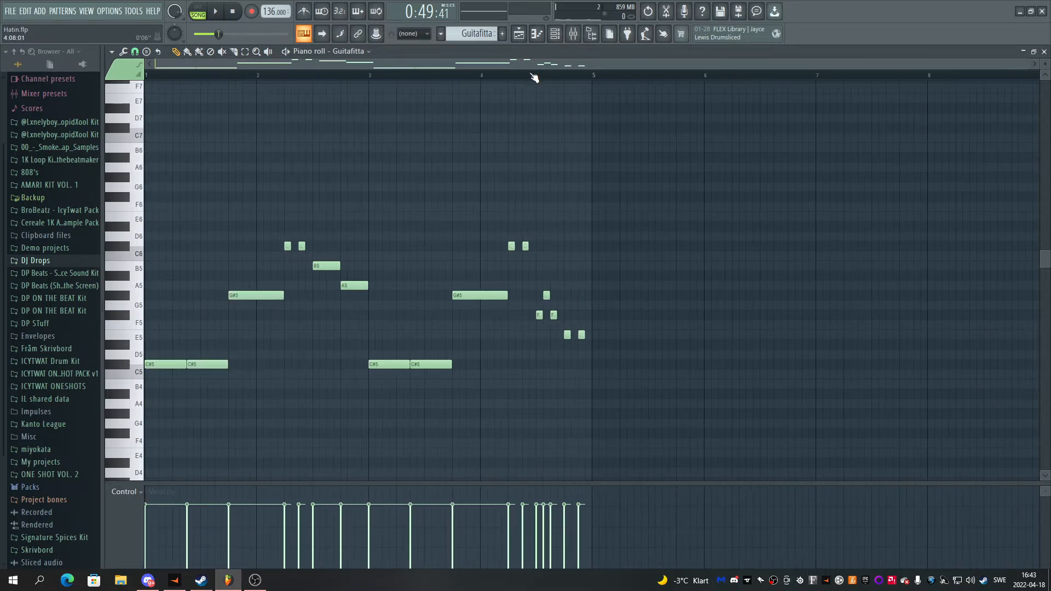
pyautogui.scroll(3, 452, 77)
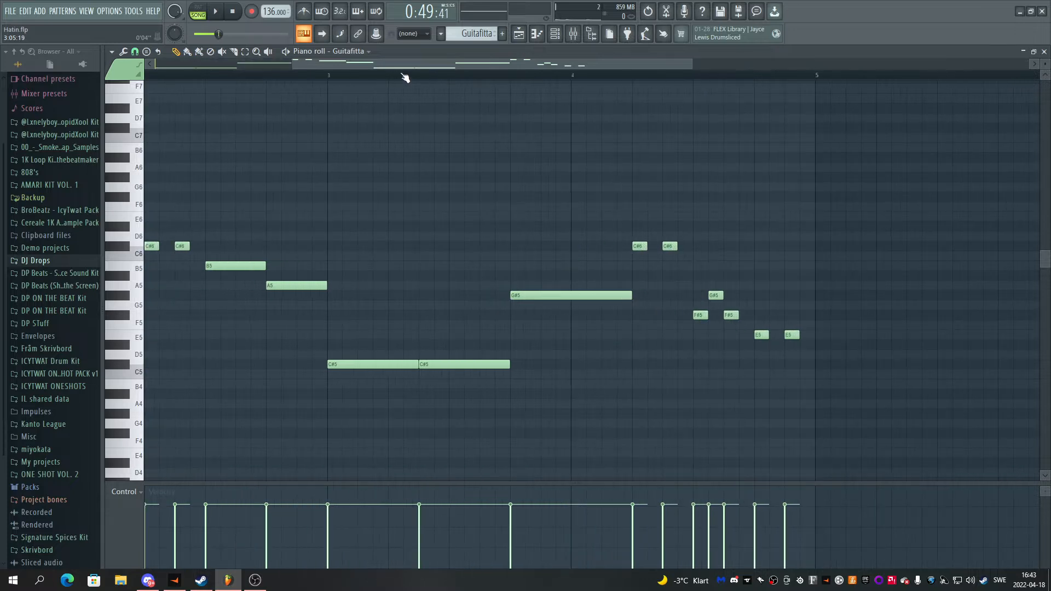
# In the Playlist, mute the Guitafitta track and leave only the Snare, Snare 2 and Clap tracks active
pyautogui.moveTo(307, 66); pyautogui.dragTo(235, 70)
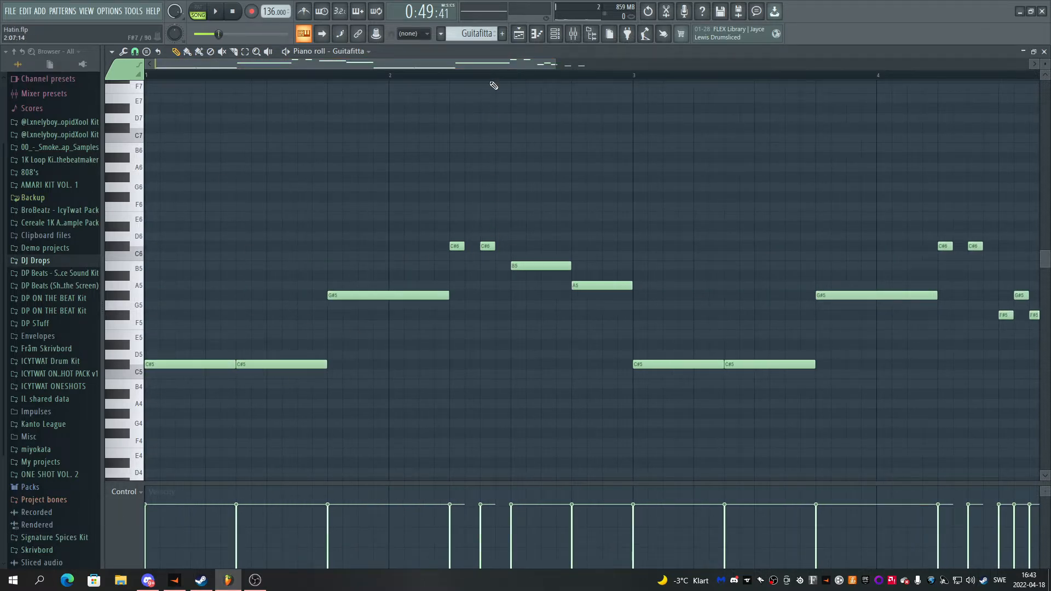
pyautogui.scroll(-1, 495, 82)
pyautogui.scroll(-3, 447, 78)
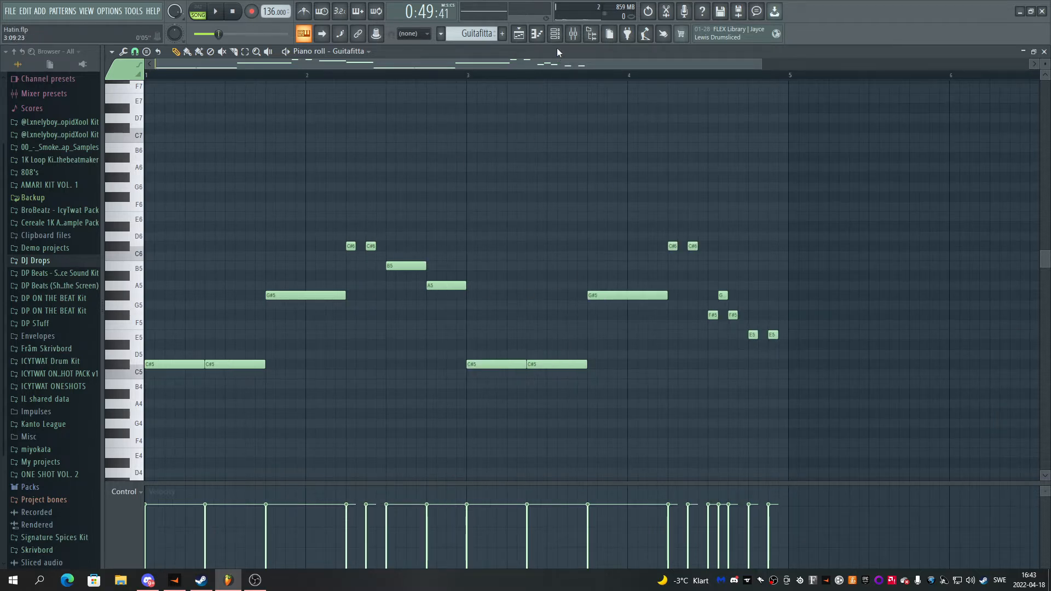
pyautogui.click(519, 34)
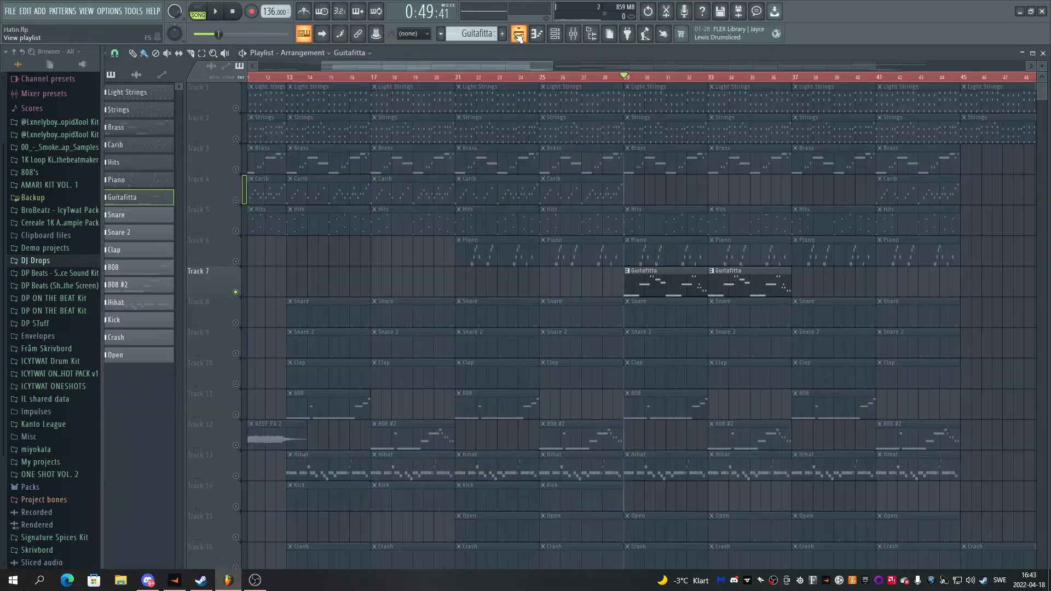
pyautogui.click(235, 322)
pyautogui.click(236, 354)
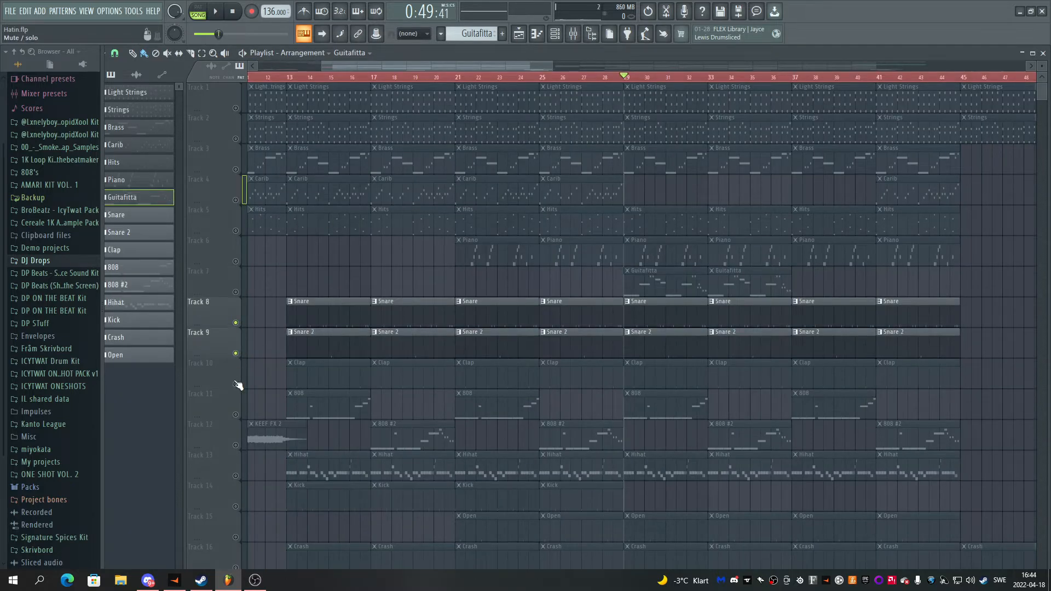
pyautogui.click(235, 384)
# In the channel rack, place sample hits: Clap on steps 9, 25, 41 and 57, Snare on 19, 47 and 51, Snare 2 on 35
pyautogui.click(555, 34)
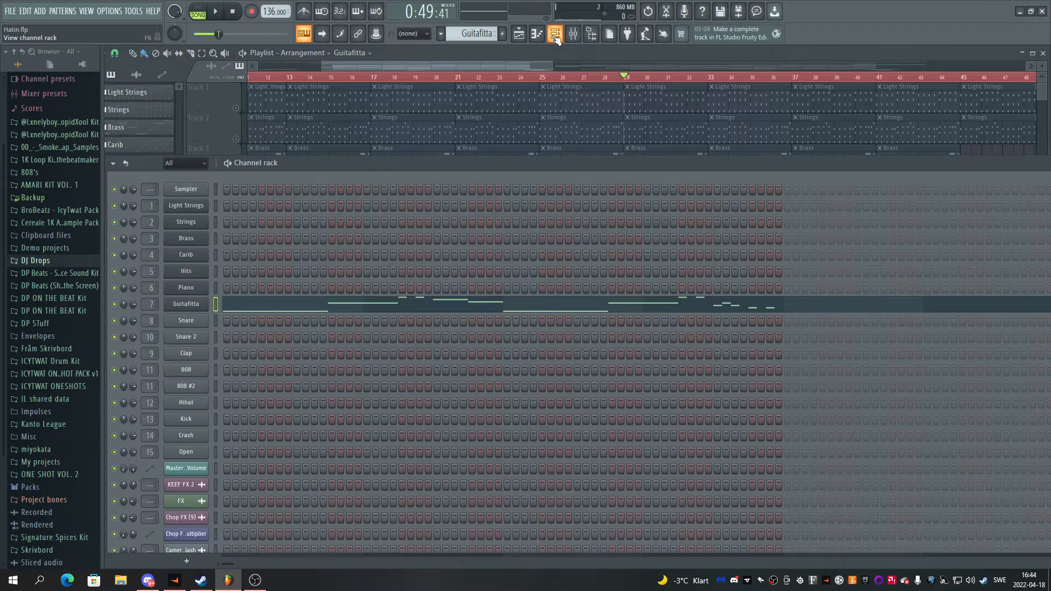
pyautogui.moveTo(378, 163); pyautogui.dragTo(448, 96)
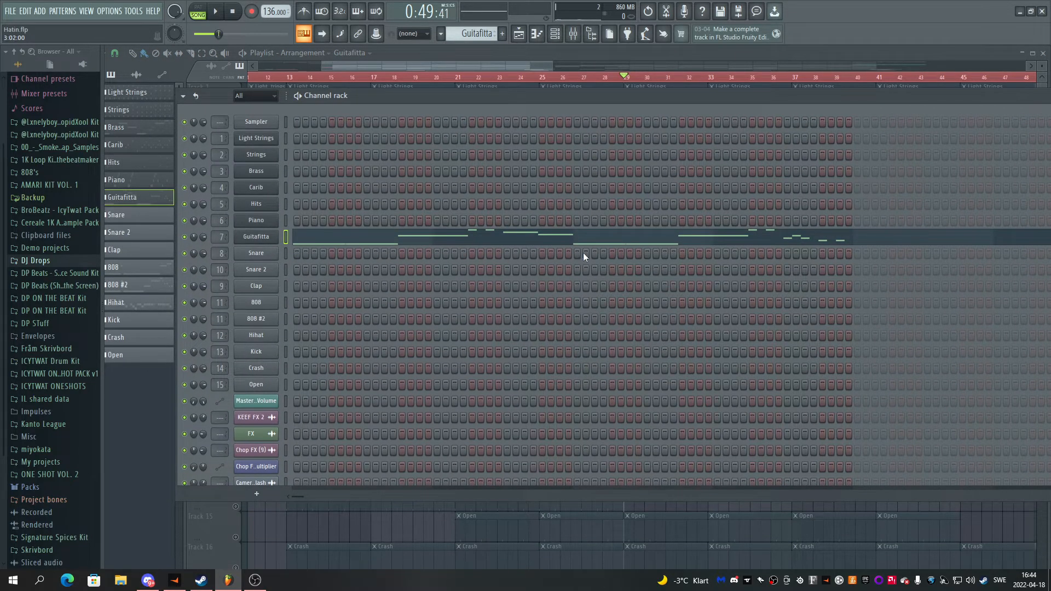
pyautogui.click(367, 252)
pyautogui.click(367, 253)
pyautogui.click(367, 286)
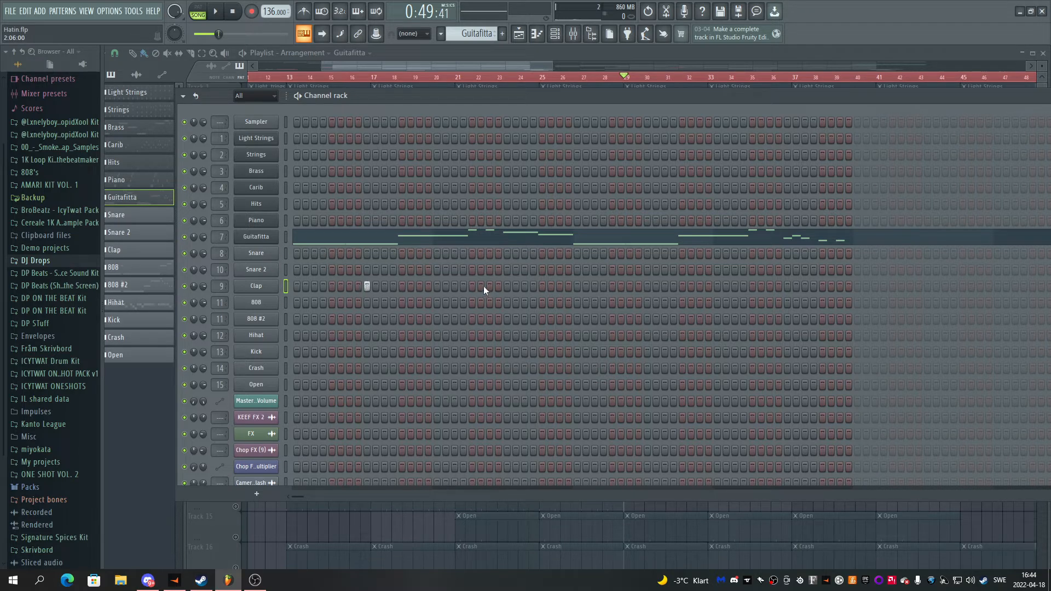
pyautogui.click(455, 255)
pyautogui.click(647, 287)
pyautogui.click(699, 253)
pyautogui.click(734, 253)
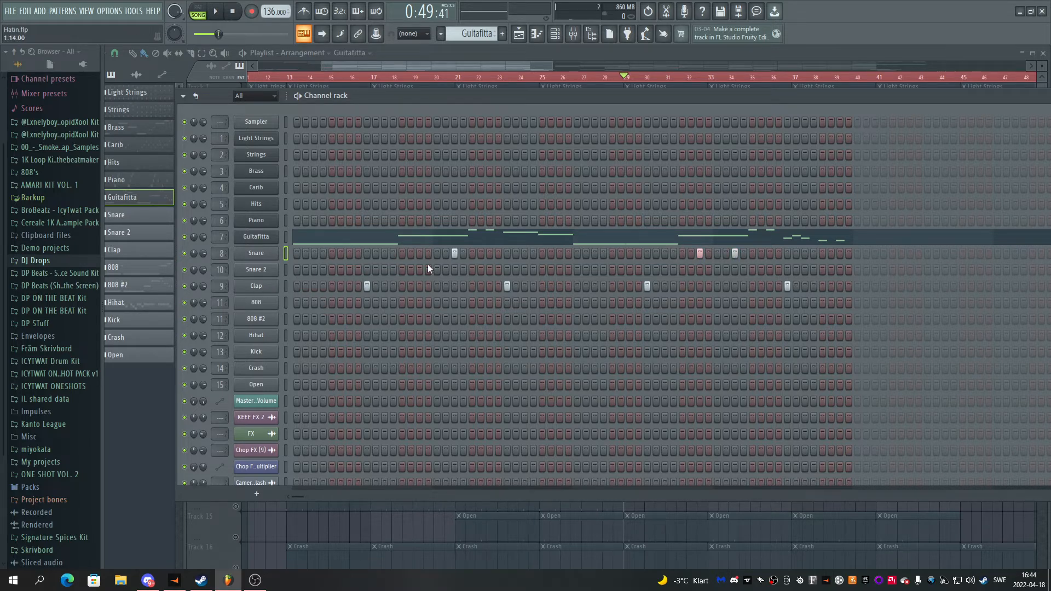
pyautogui.click(594, 269)
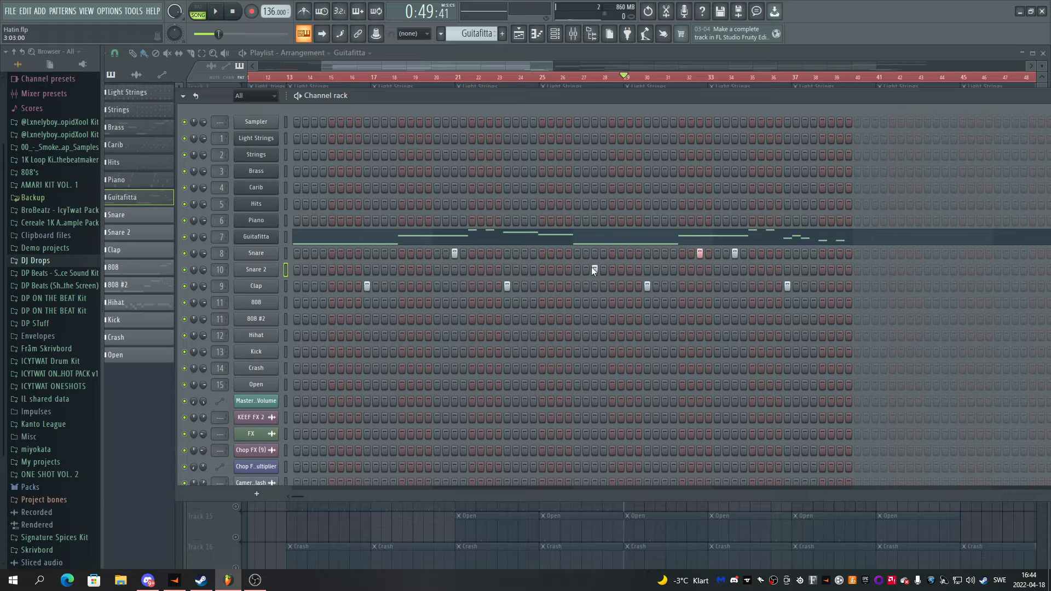
# Remove all the sample Snare, Snare 2 and Clap hits from the Guitafitta pattern in the channel rack
pyautogui.click(735, 253)
pyautogui.click(700, 253)
pyautogui.click(647, 286)
pyautogui.rightClick(594, 269)
pyautogui.rightClick(507, 286)
pyautogui.rightClick(454, 253)
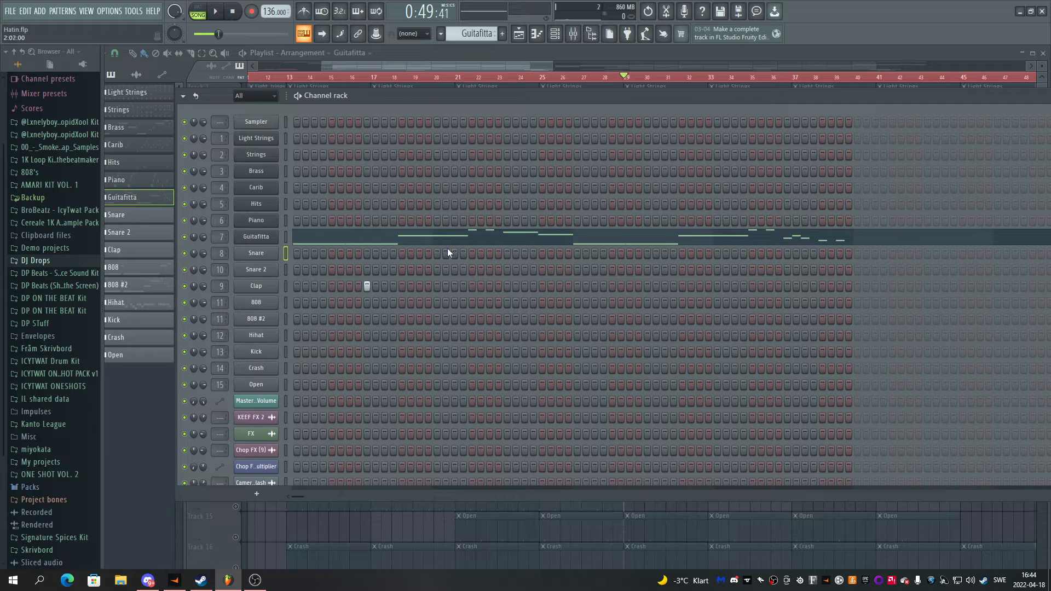
pyautogui.rightClick(366, 285)
# View the Snare 2 pattern in the piano roll and switch to the Snare pattern to examine its hits
pyautogui.click(523, 35)
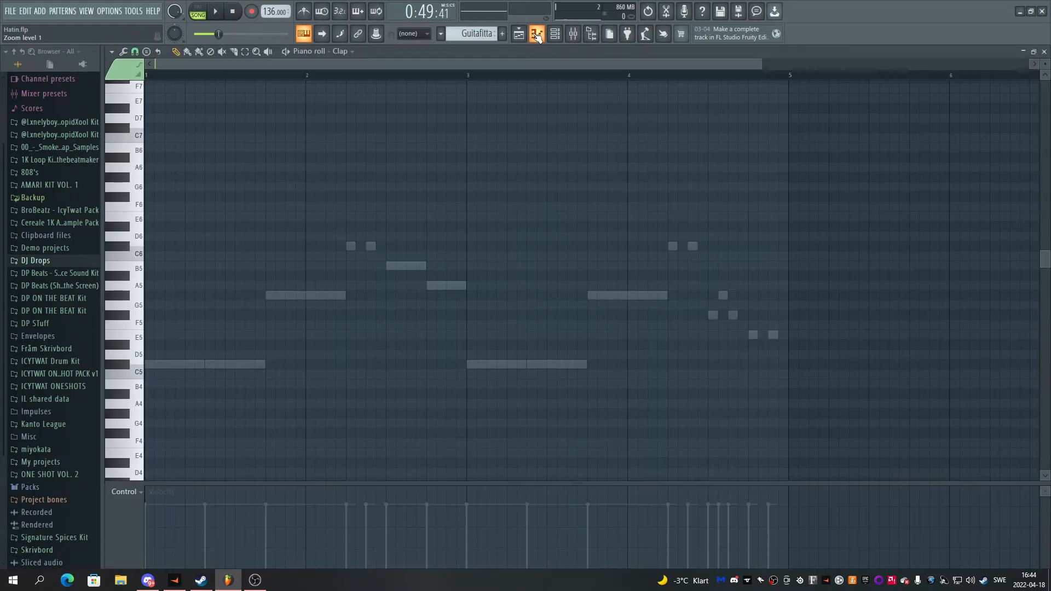
pyautogui.click(524, 39)
pyautogui.doubleClick(668, 329)
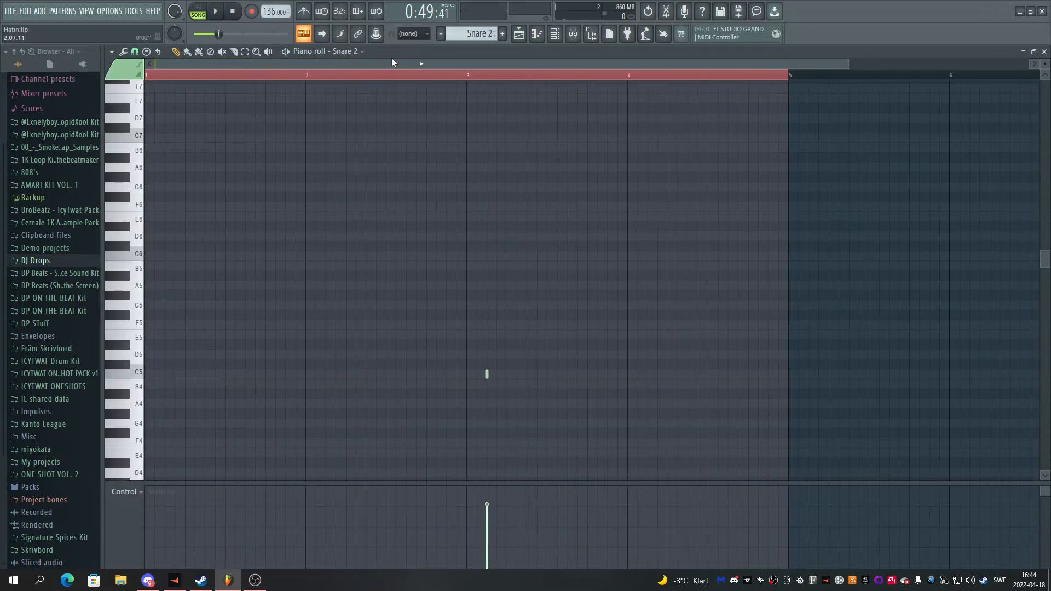
pyautogui.click(358, 55)
pyautogui.click(382, 258)
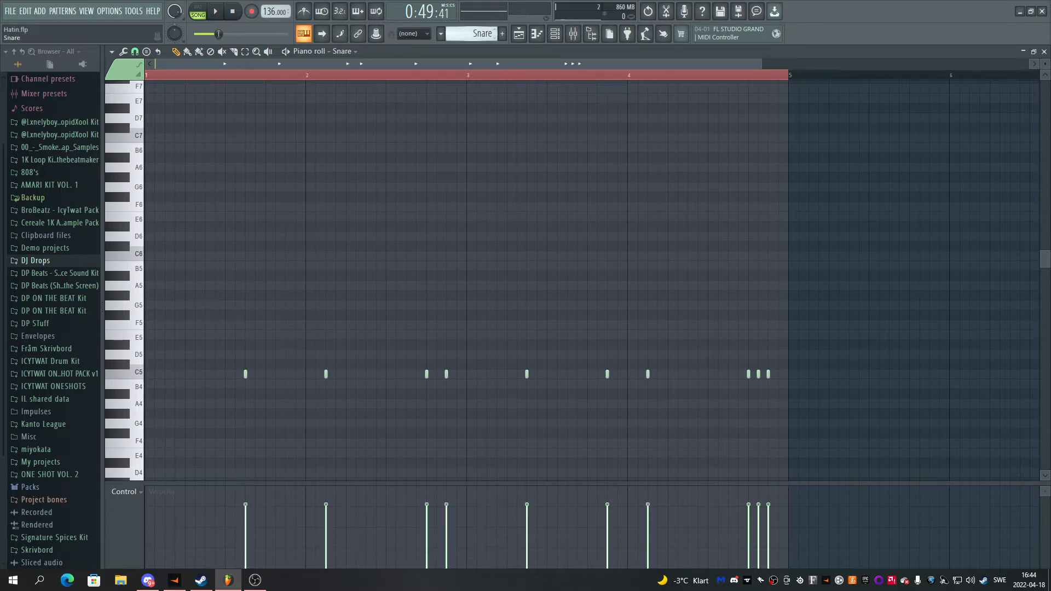
pyautogui.scroll(-3, 430, 139)
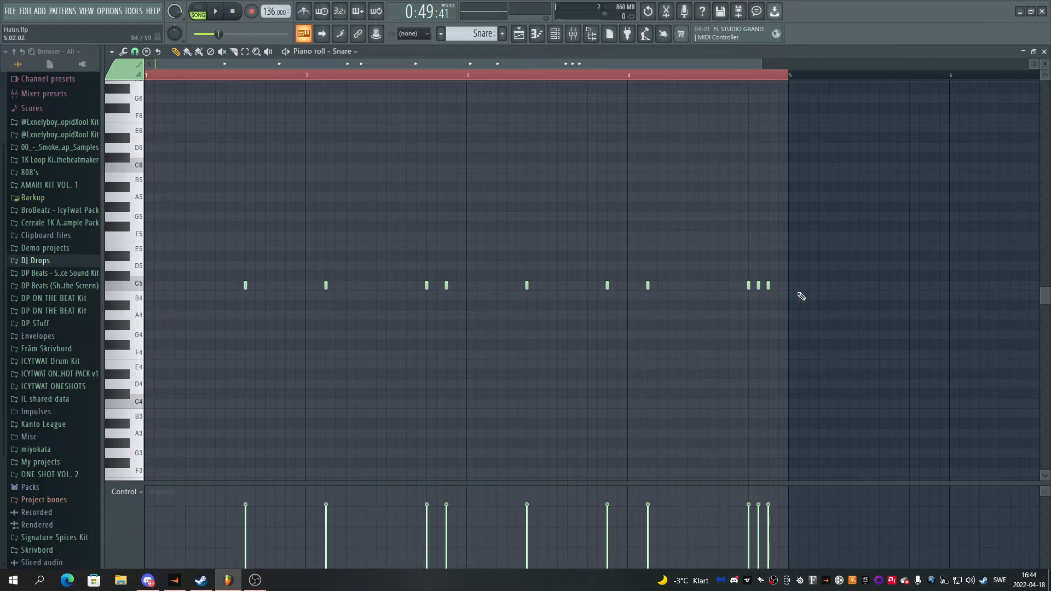
# Return to the Playlist, play the Snare, Snare 2 and Clap tracks together from bar 29 and stop playback
pyautogui.click(556, 35)
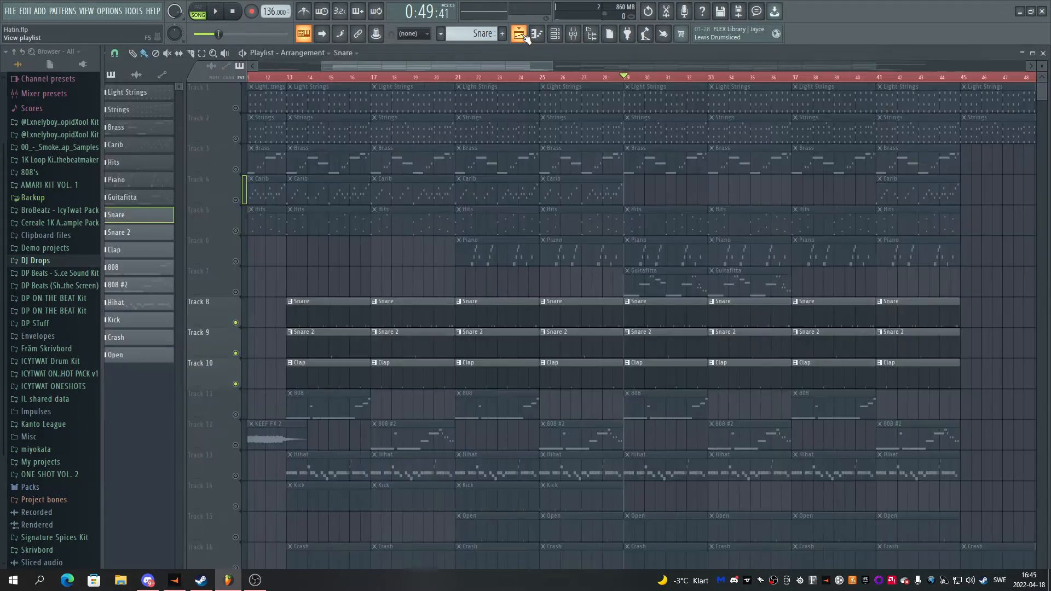
pyautogui.click(518, 33)
pyautogui.scroll(-3, 618, 78)
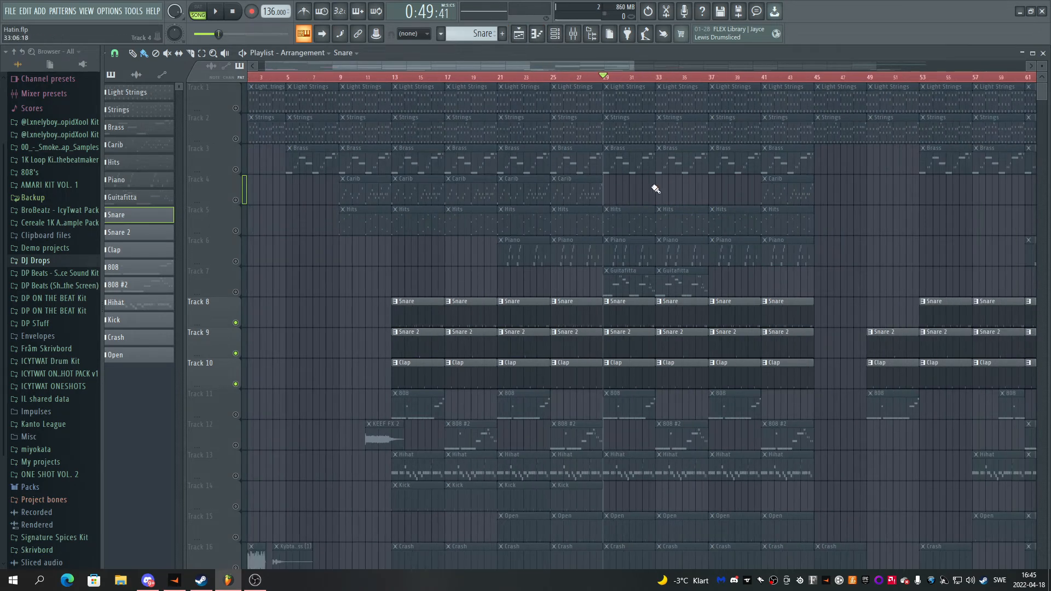
pyautogui.scroll(3, 624, 84)
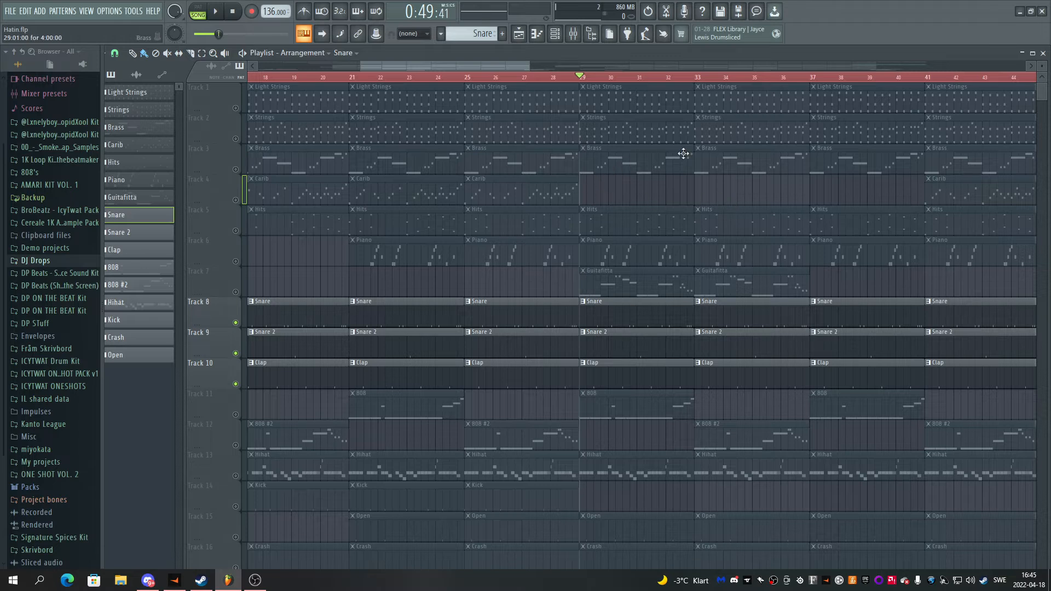
pyautogui.press('space')
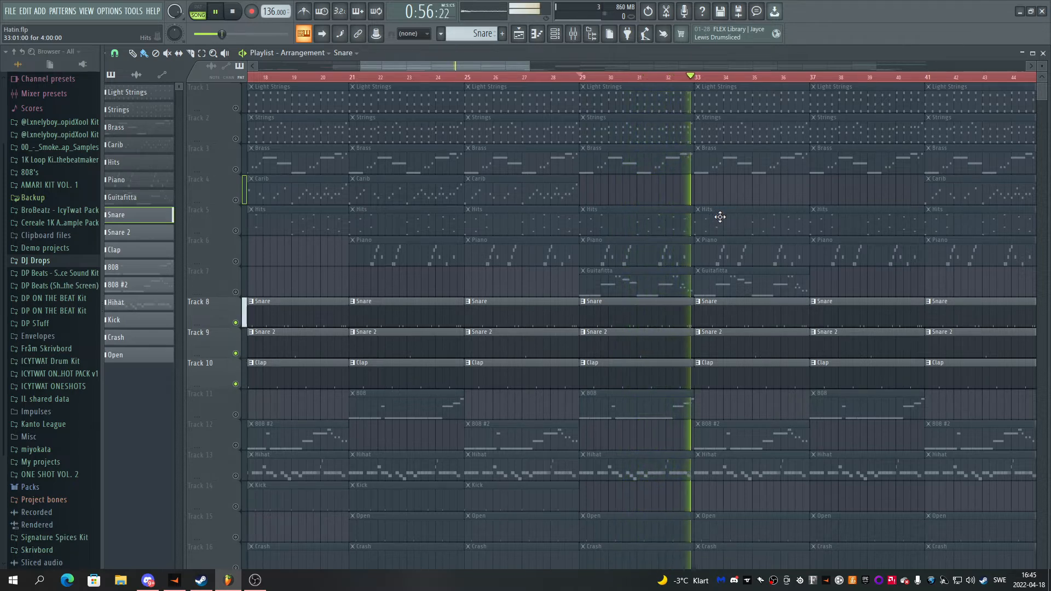
pyautogui.press('space')
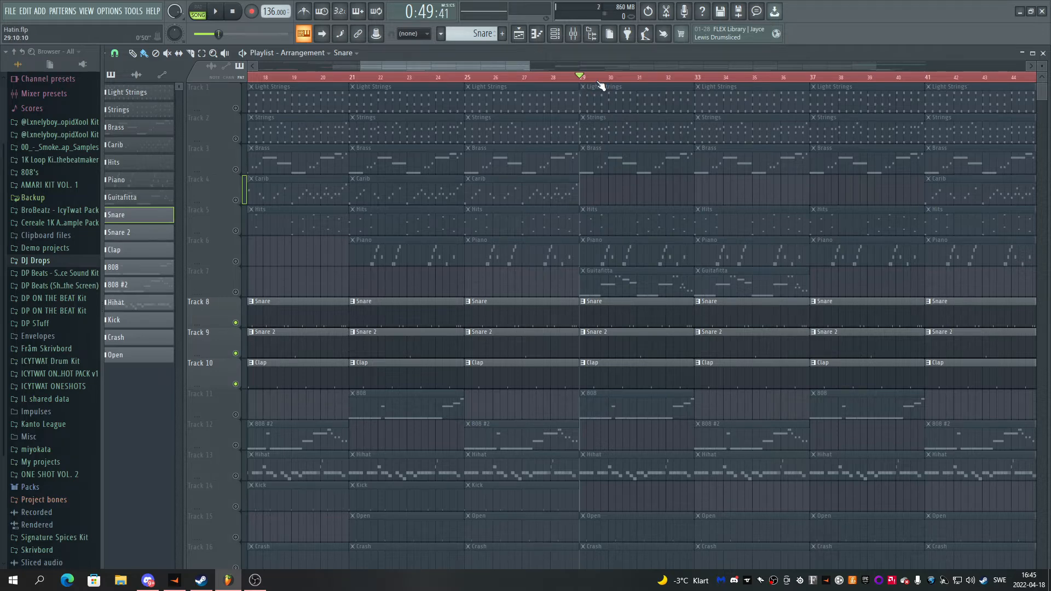
# Leave only the 808 track active in the Playlist and select the 808 pattern with the channel rack open
pyautogui.scroll(-2, 601, 84)
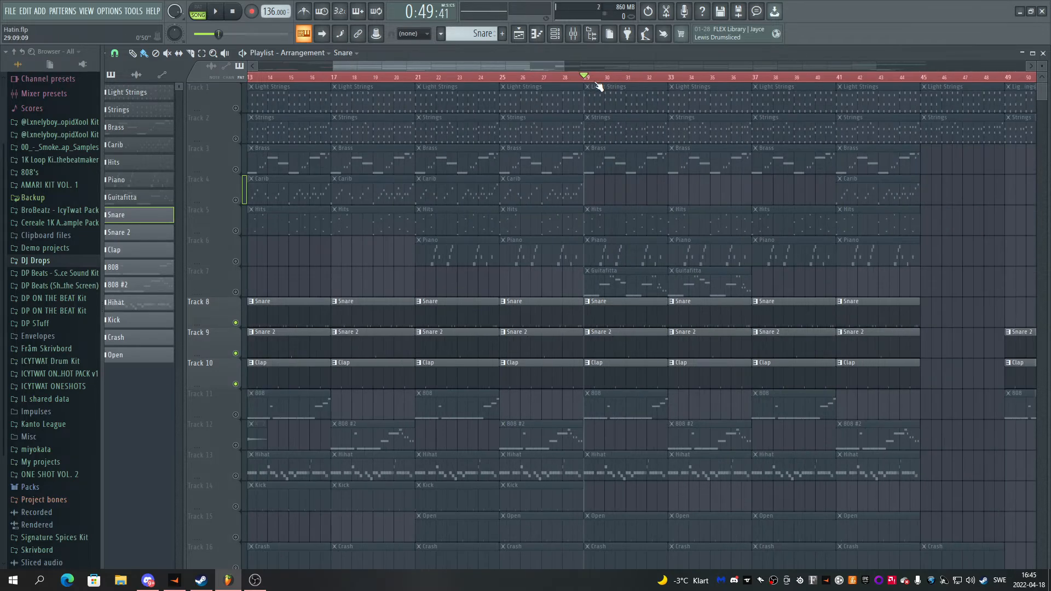
pyautogui.scroll(-3, 607, 129)
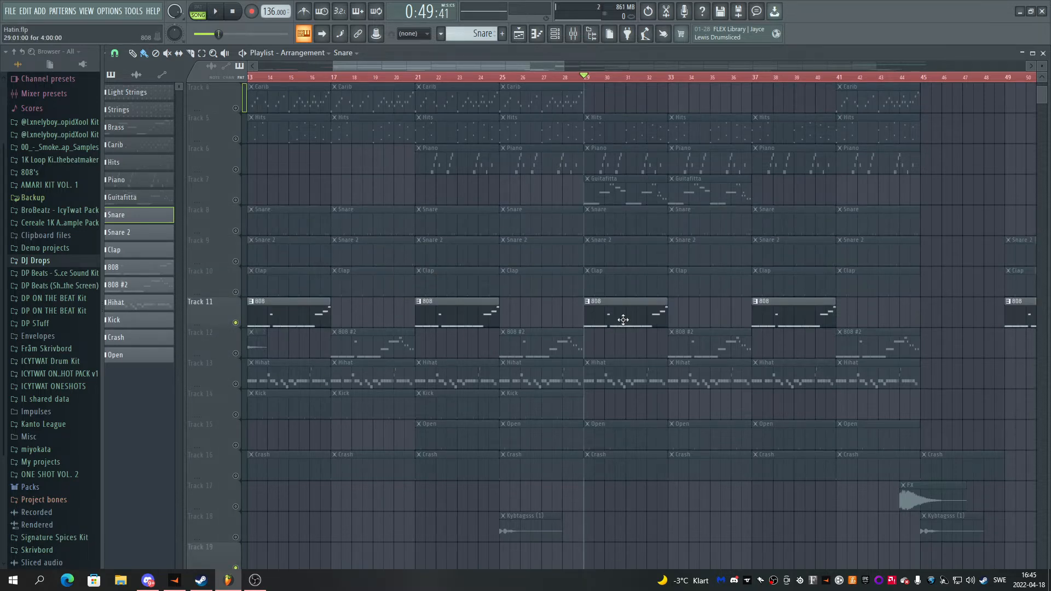
pyautogui.click(592, 34)
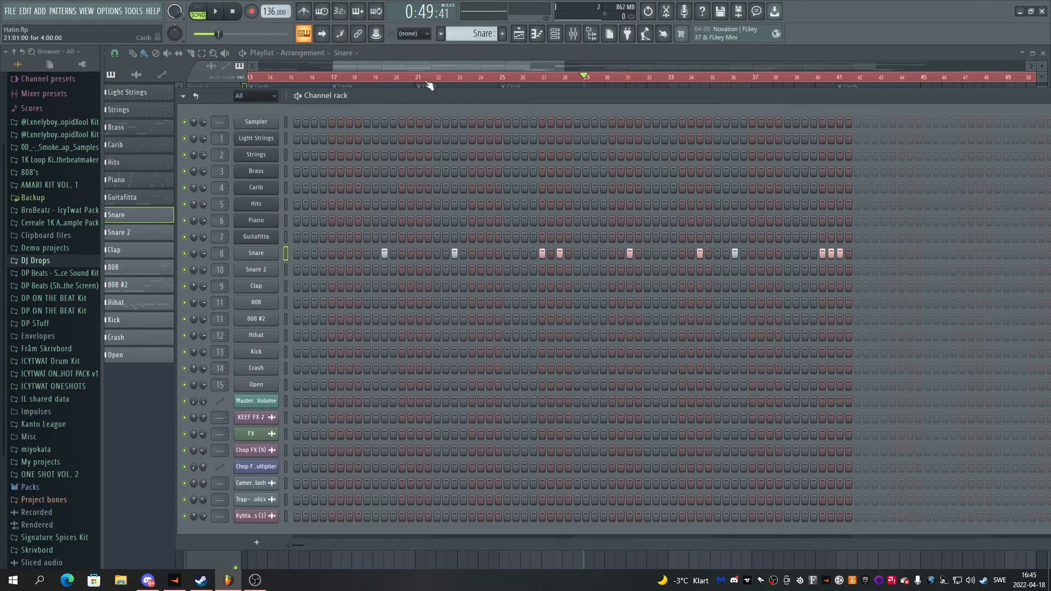
pyautogui.scroll(-3, 477, 34)
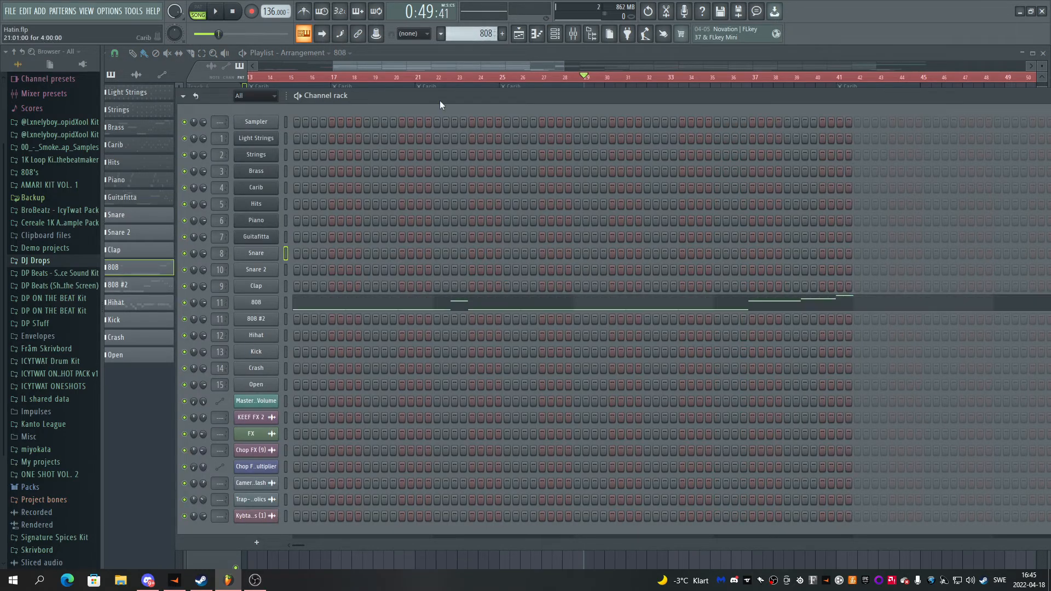
# Show the 808 channel's notes in the piano roll, play them and stop playback
pyautogui.moveTo(296, 270)
pyautogui.mouseDown()
pyautogui.moveTo(673, 268)
pyautogui.moveTo(465, 268)
pyautogui.mouseUp()
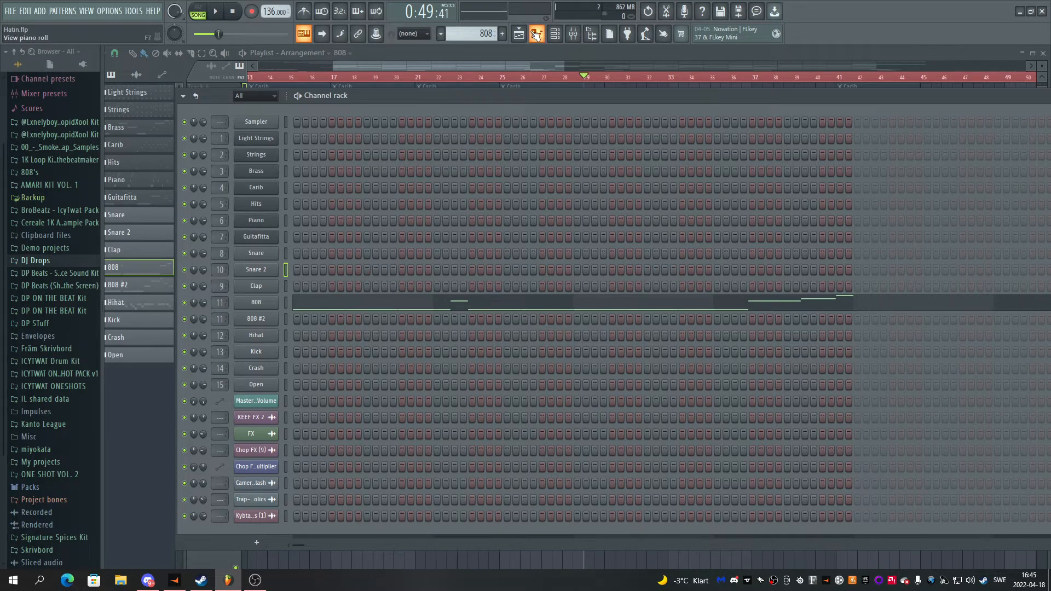
pyautogui.click(535, 34)
pyautogui.scroll(-2, 422, 77)
pyautogui.click(345, 51)
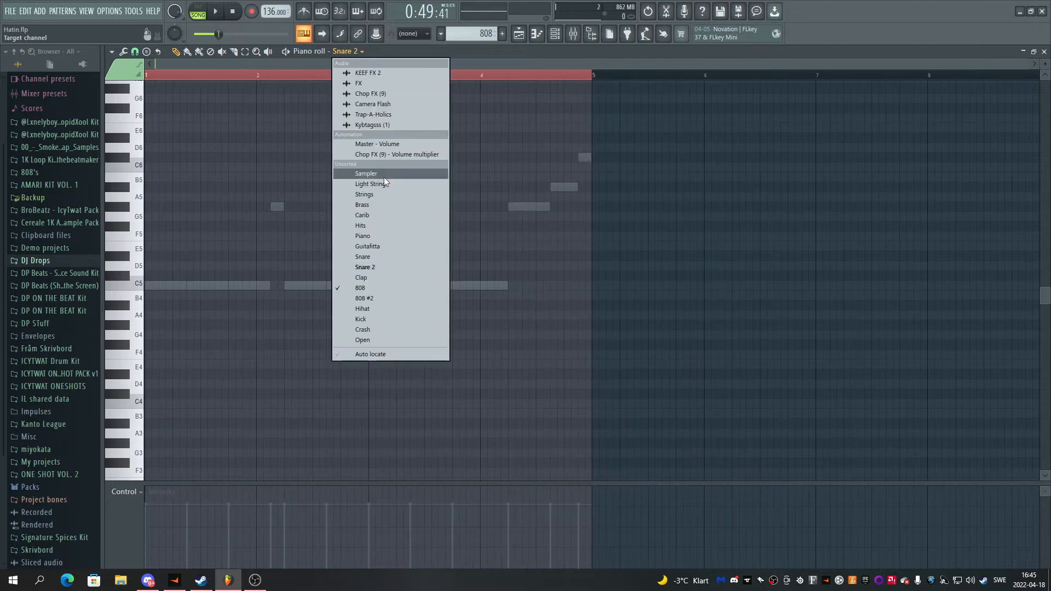
pyautogui.click(374, 287)
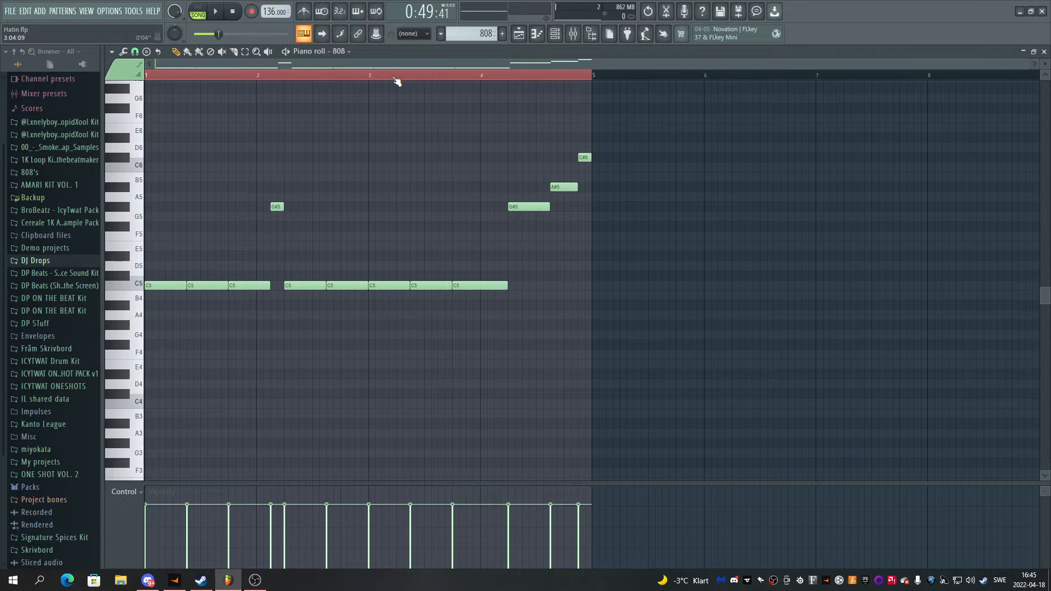
pyautogui.press('space')
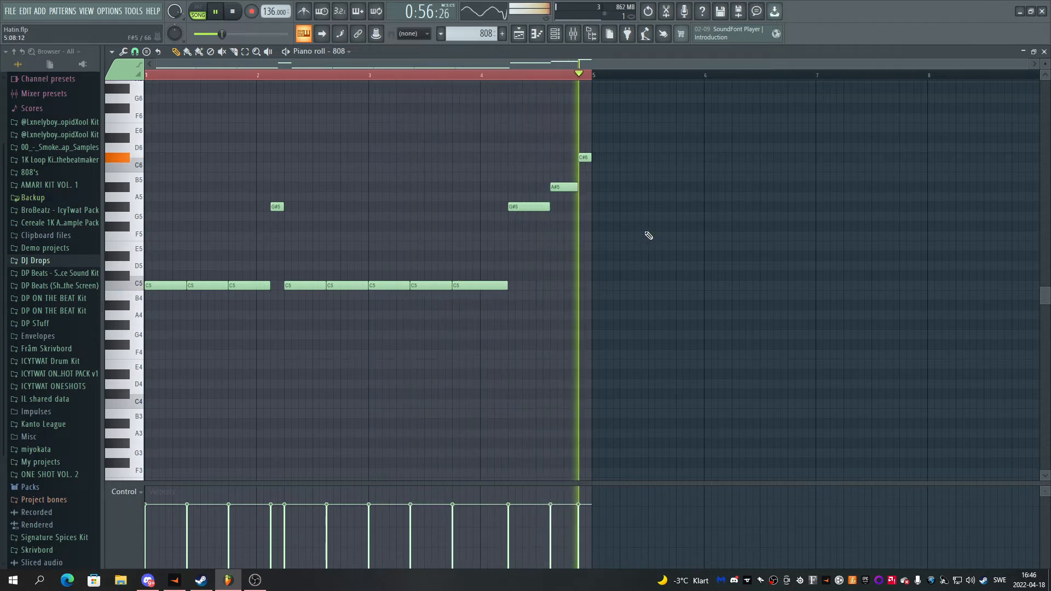
pyautogui.press('space')
# Return to the channel rack, view the 808 channel's options and dismiss them without choosing any
pyautogui.click(518, 37)
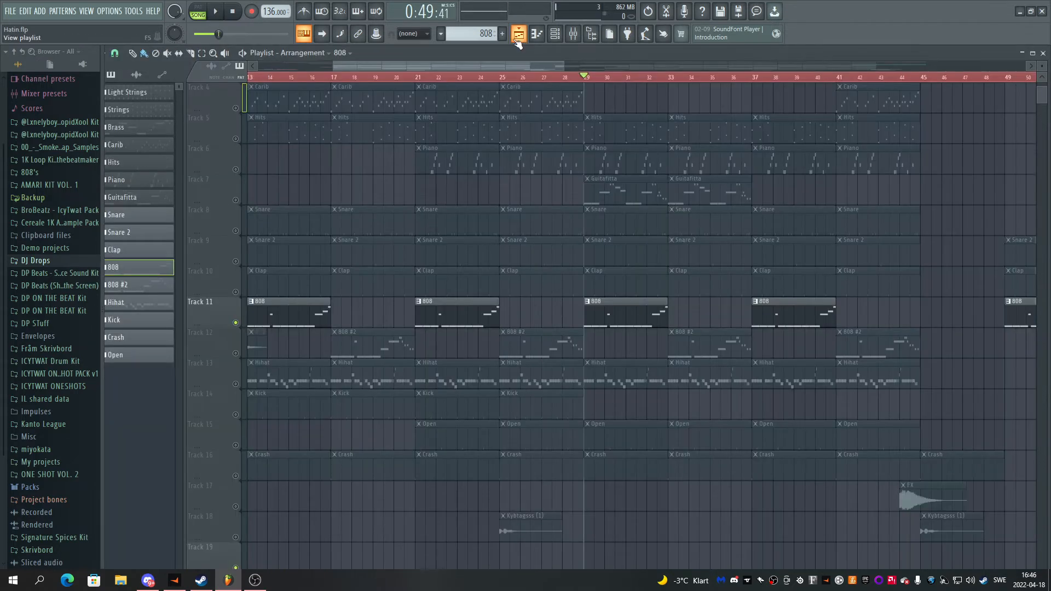
pyautogui.click(554, 34)
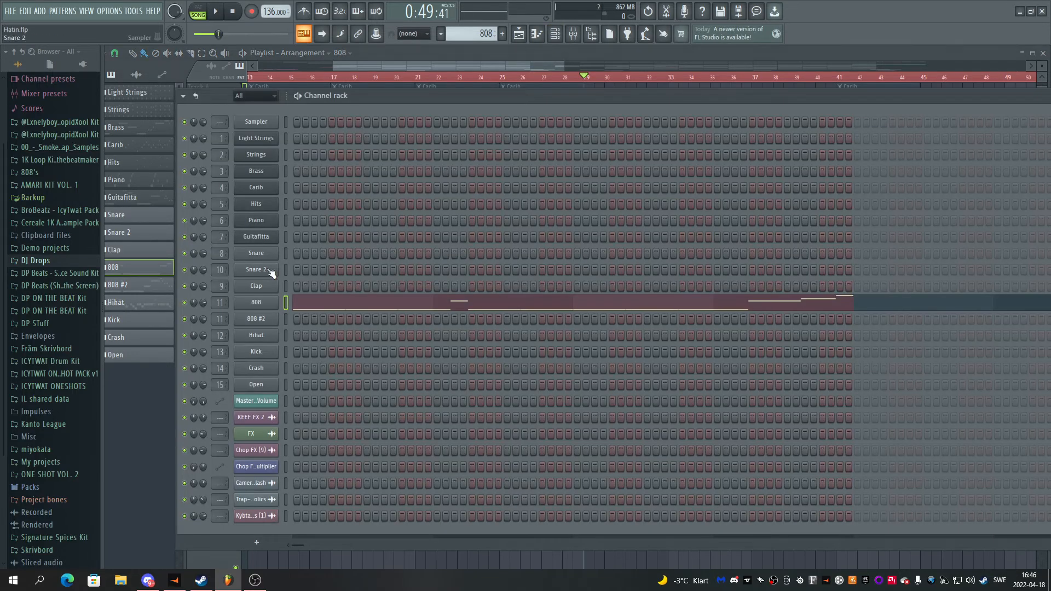
pyautogui.rightClick(264, 303)
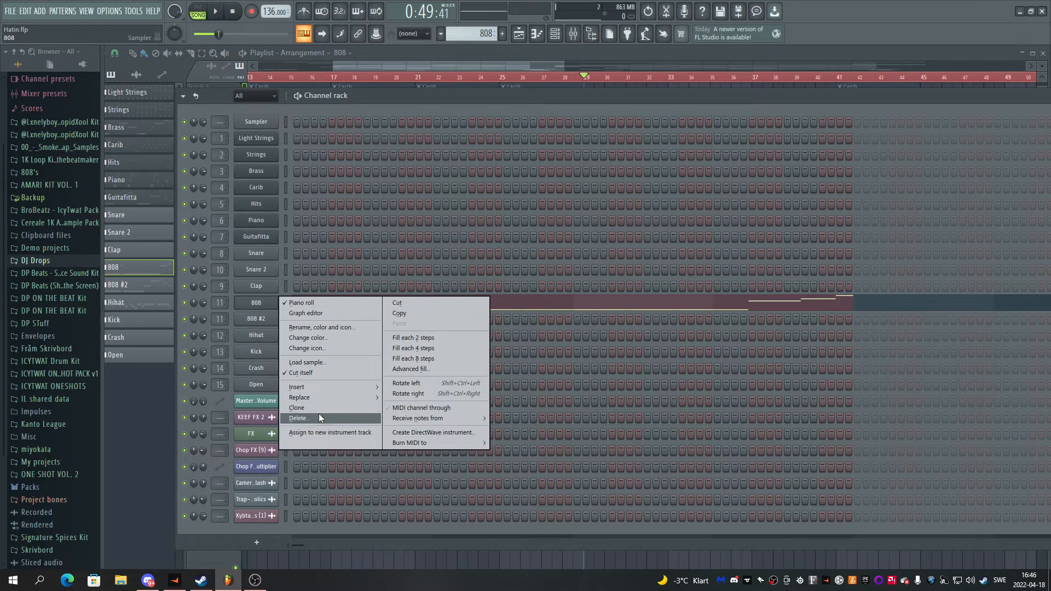
pyautogui.click(826, 29)
# Reopen the 808 channel in the piano roll and select all of its notes
pyautogui.click(554, 34)
pyautogui.click(537, 34)
pyautogui.moveTo(600, 318); pyautogui.dragTo(92, 133)
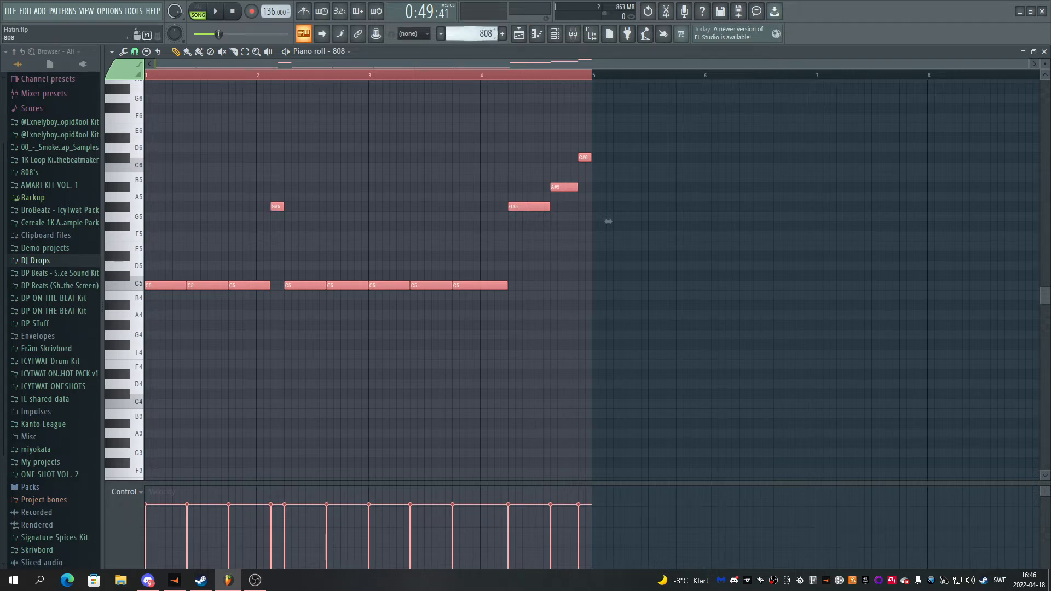
# Switch the piano roll to the 808 #2 pattern and its channel, and examine the notes at the end
pyautogui.scroll(-1, 471, 34)
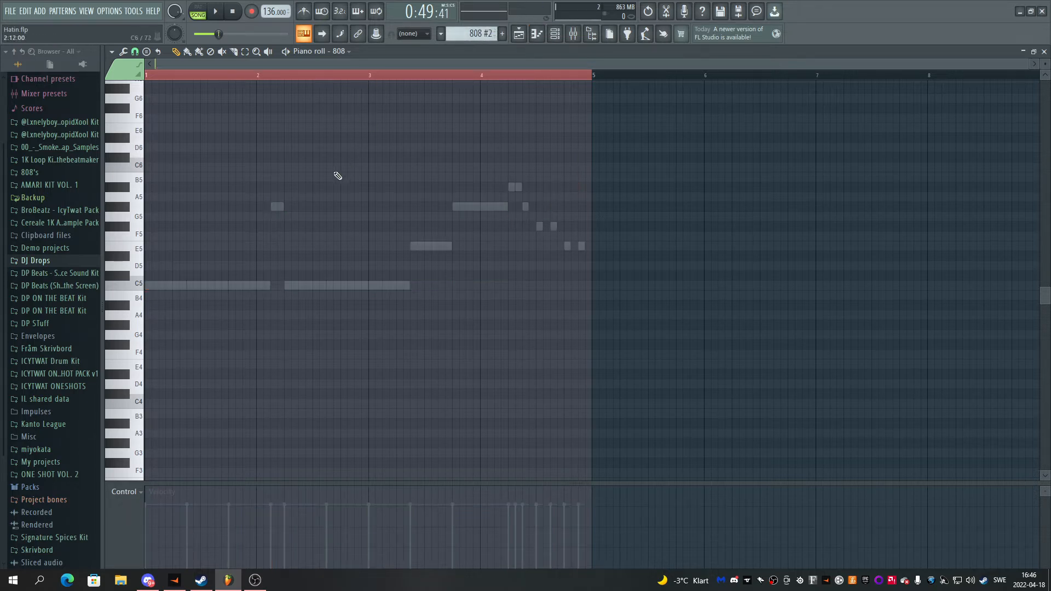
pyautogui.click(327, 52)
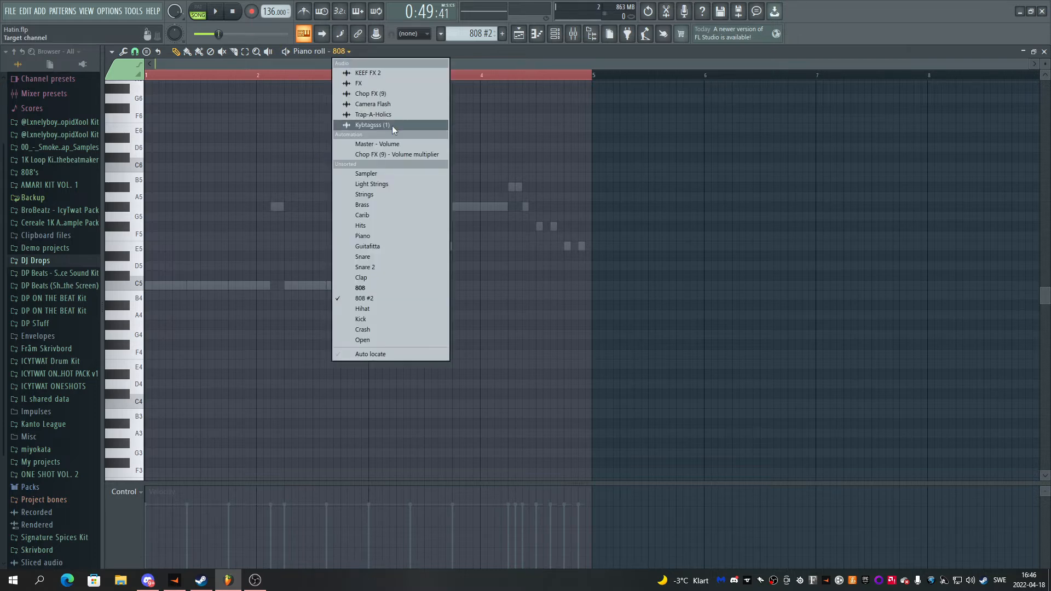
pyautogui.click(387, 298)
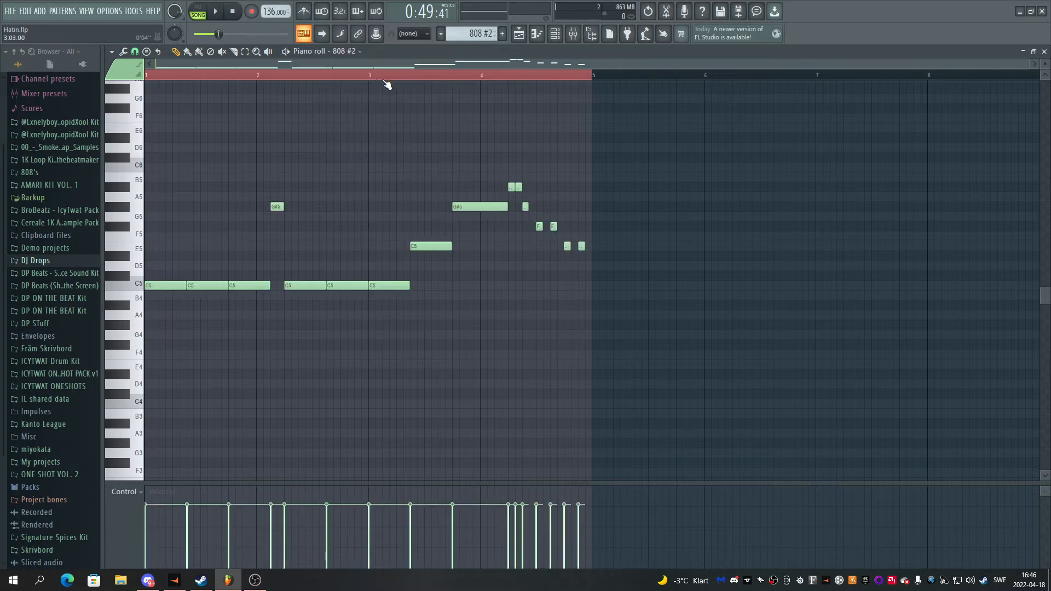
pyautogui.scroll(2, 519, 64)
pyautogui.moveTo(521, 65); pyautogui.dragTo(436, 65)
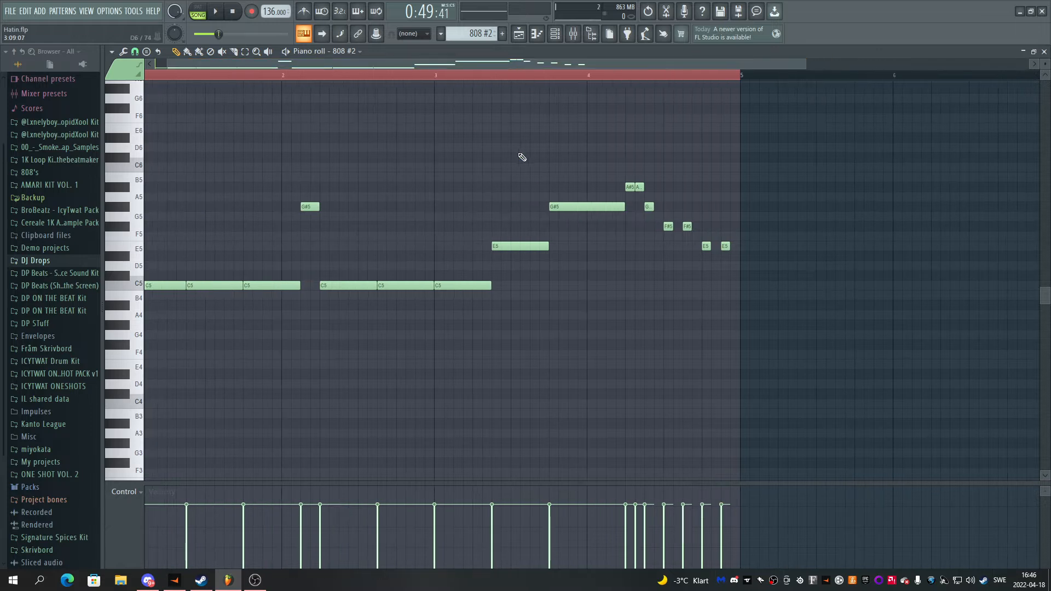
# Clear the time selection in the 808 #2 piano roll, play the pattern's notes and stop playback
pyautogui.moveTo(590, 64); pyautogui.dragTo(453, 77)
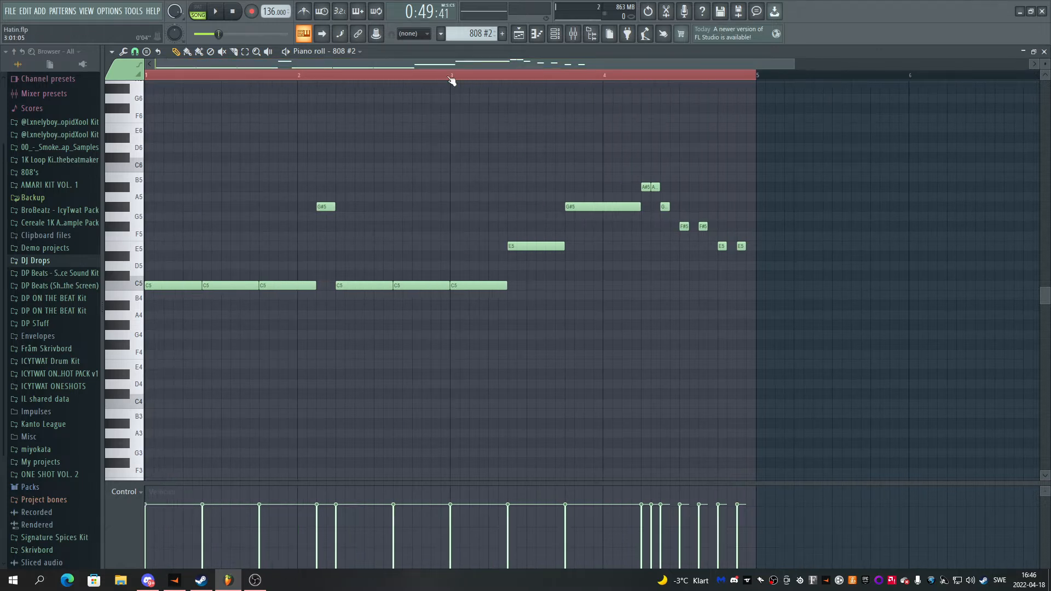
pyautogui.click(153, 77)
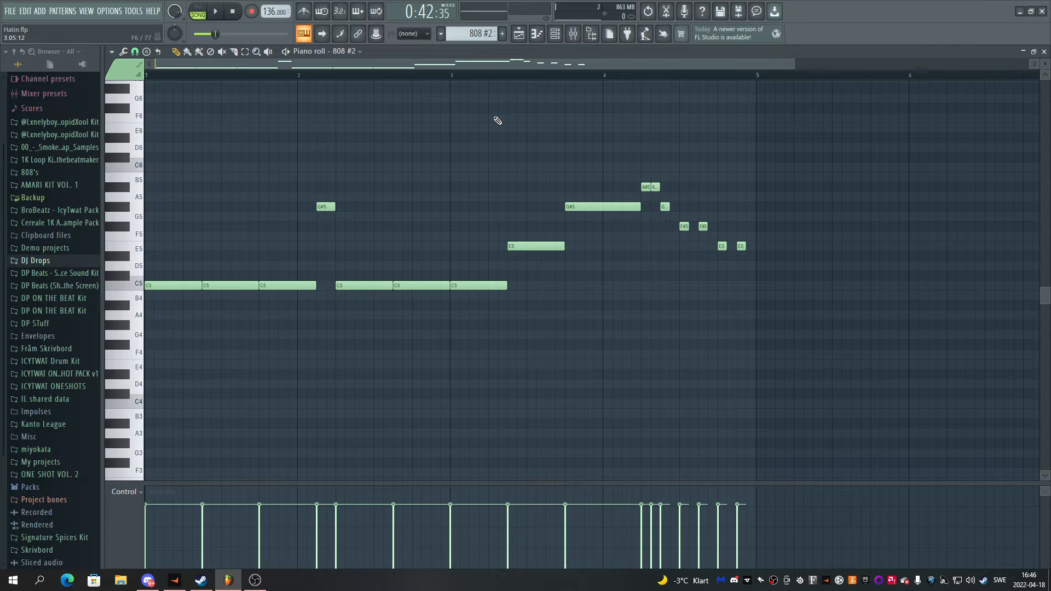
pyautogui.click(215, 22)
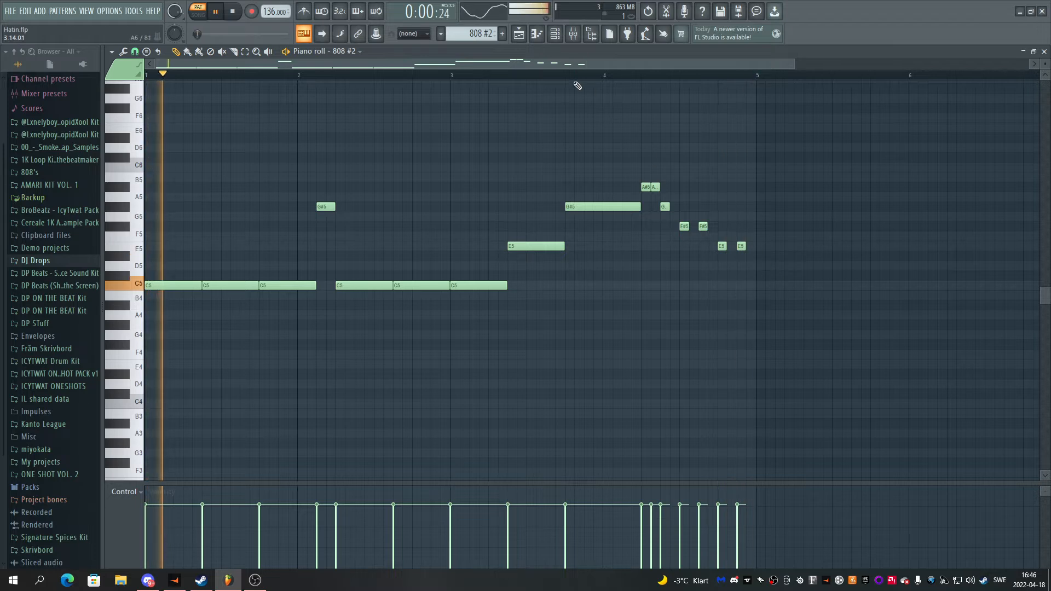
pyautogui.press('space')
# Return to the Playlist, isolate the Hihat track and select bars 25 to 29 on the timeline
pyautogui.click(554, 34)
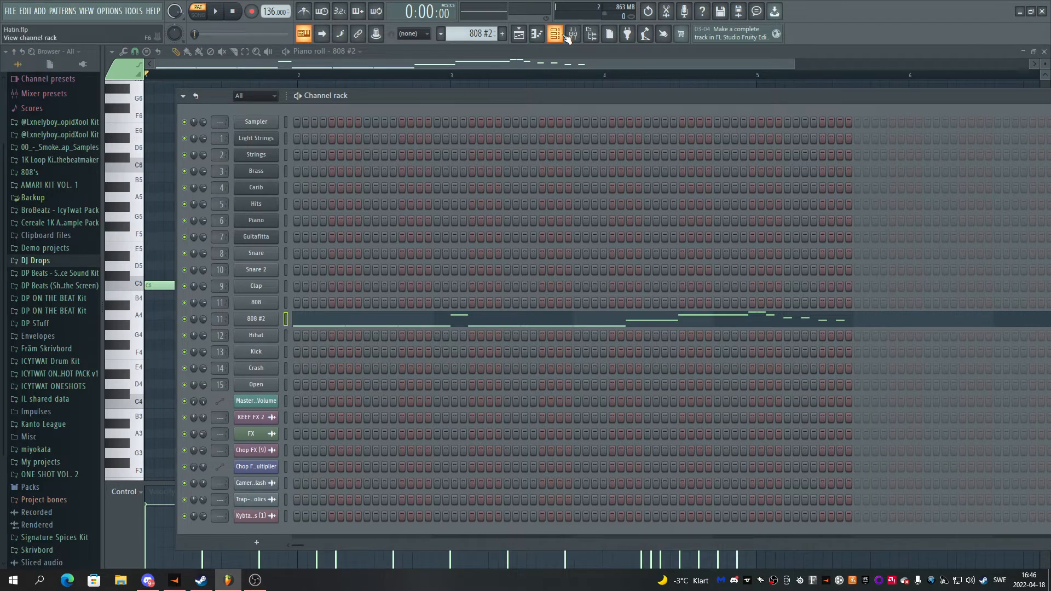
pyautogui.click(517, 39)
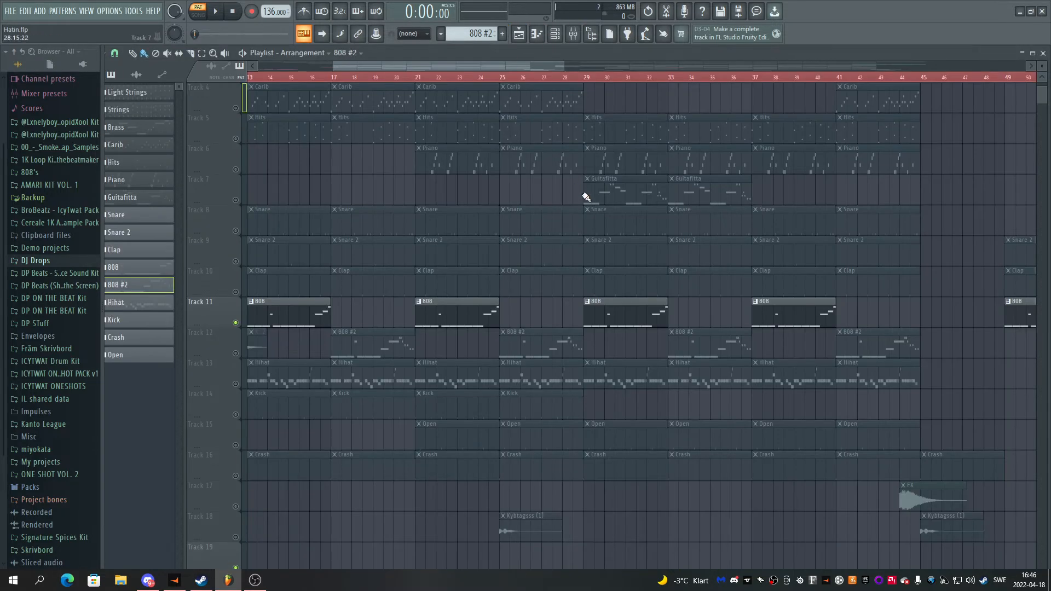
pyautogui.scroll(-3, 584, 199)
pyautogui.click(236, 231)
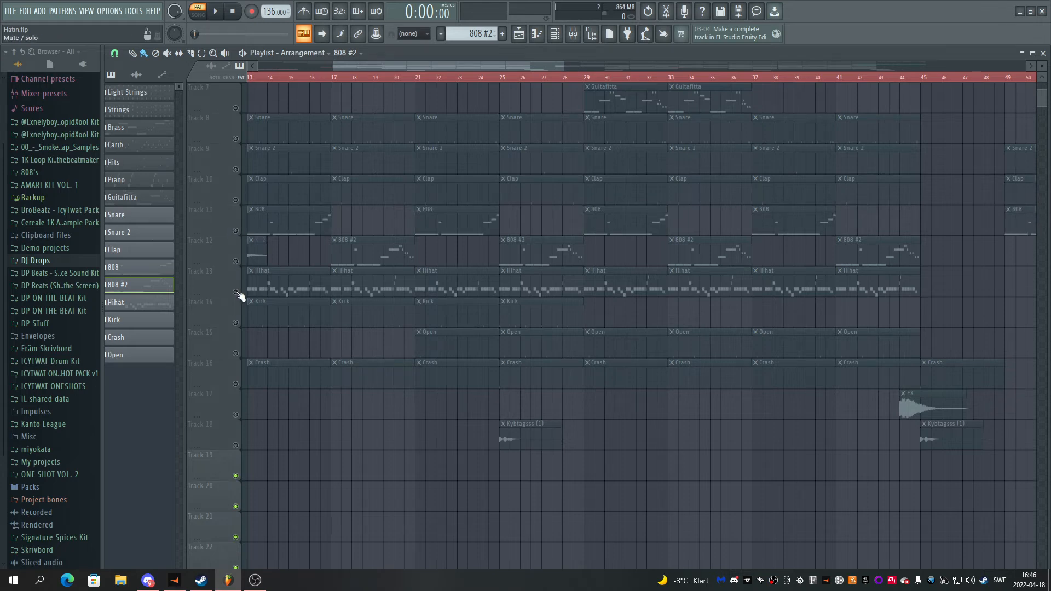
pyautogui.click(235, 292)
pyautogui.moveTo(503, 80); pyautogui.dragTo(585, 79)
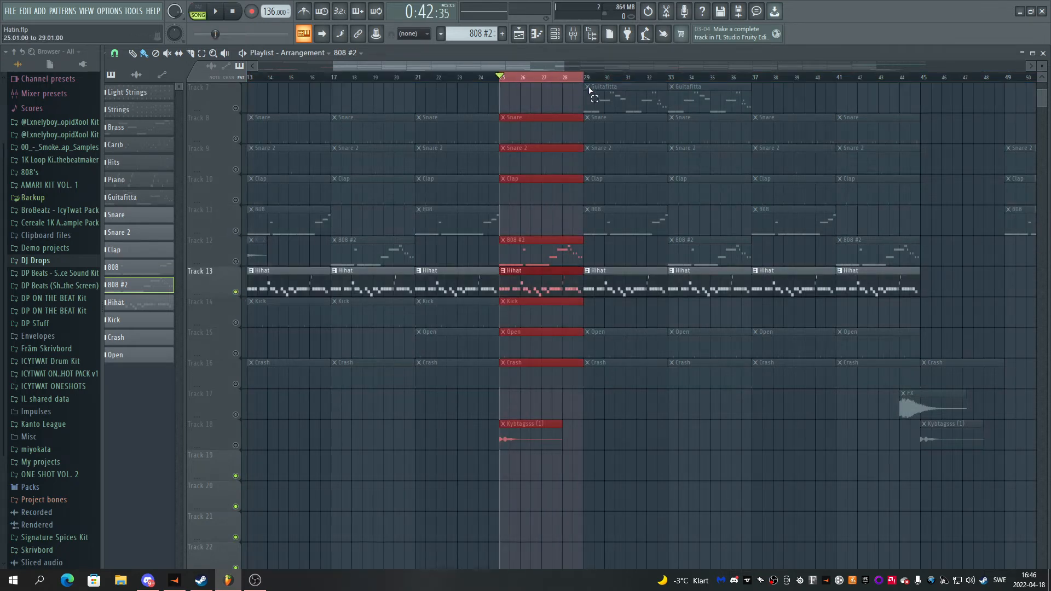
# Open the Hihat pattern's notes in the piano roll, play them and stop playback
pyautogui.doubleClick(533, 277)
pyautogui.press('space')
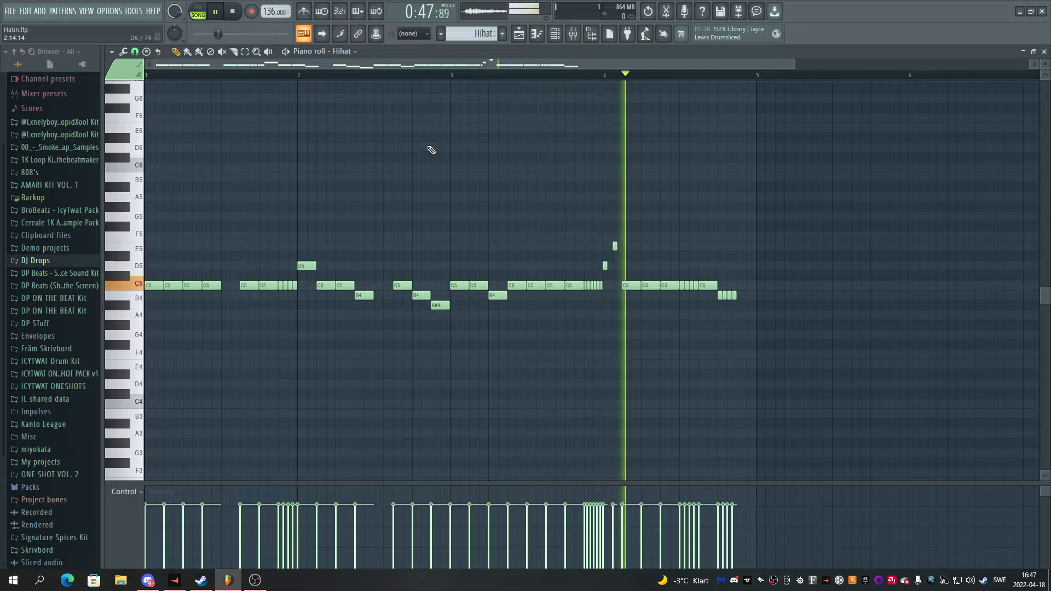
pyautogui.press('space')
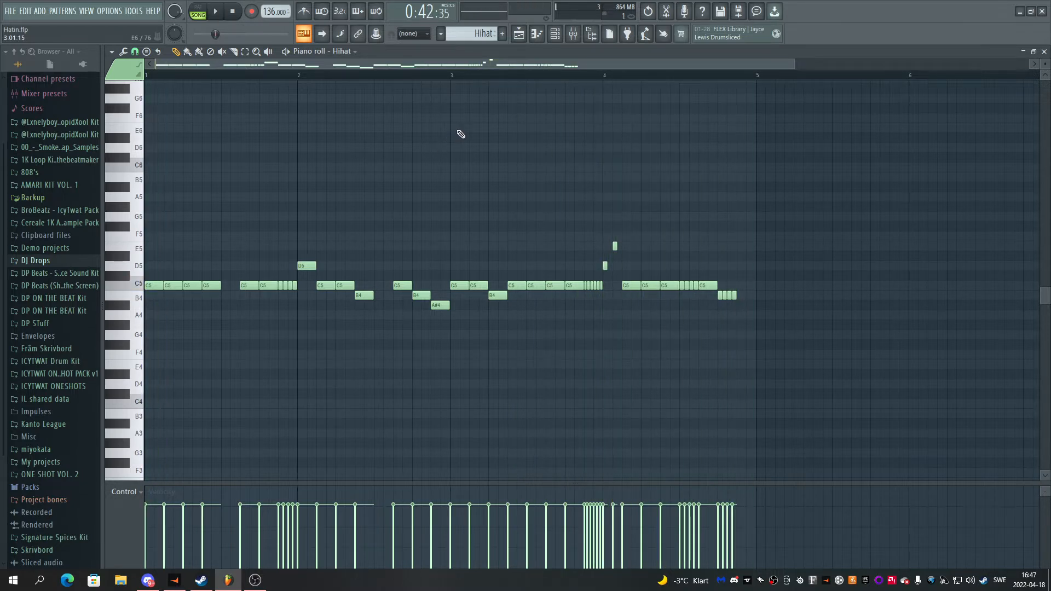
pyautogui.scroll(3, 271, 64)
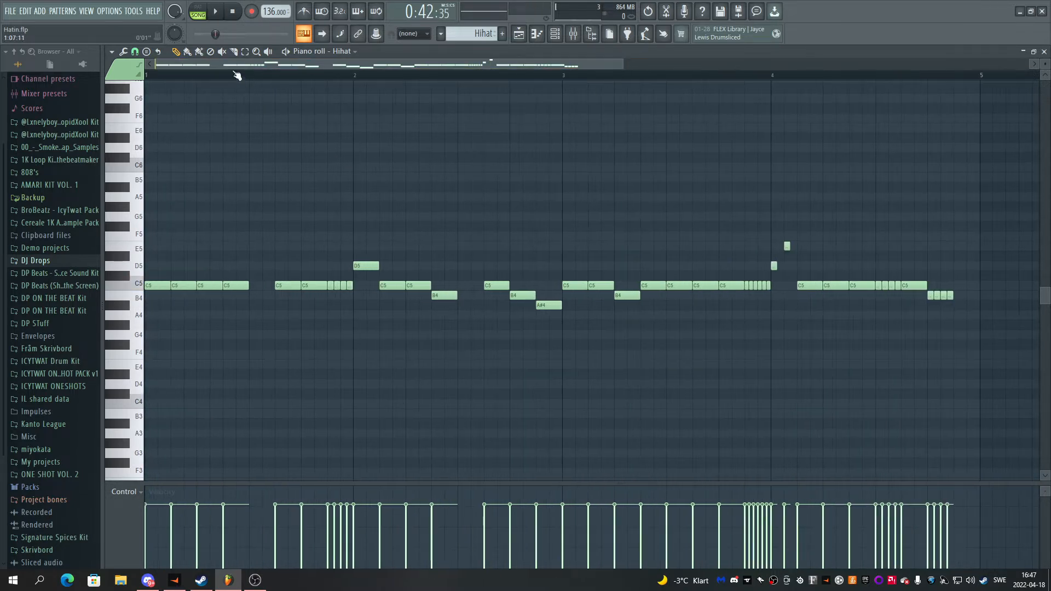
# View the Hihat channel's options in the channel rack, dismiss them without choosing any and return to the piano roll
pyautogui.click(564, 35)
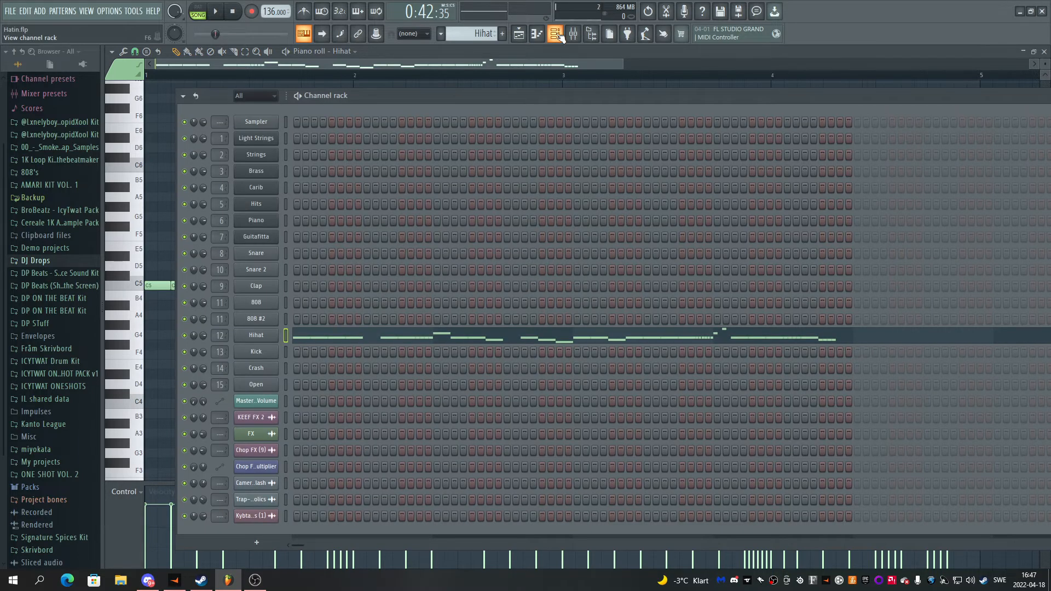
pyautogui.rightClick(265, 336)
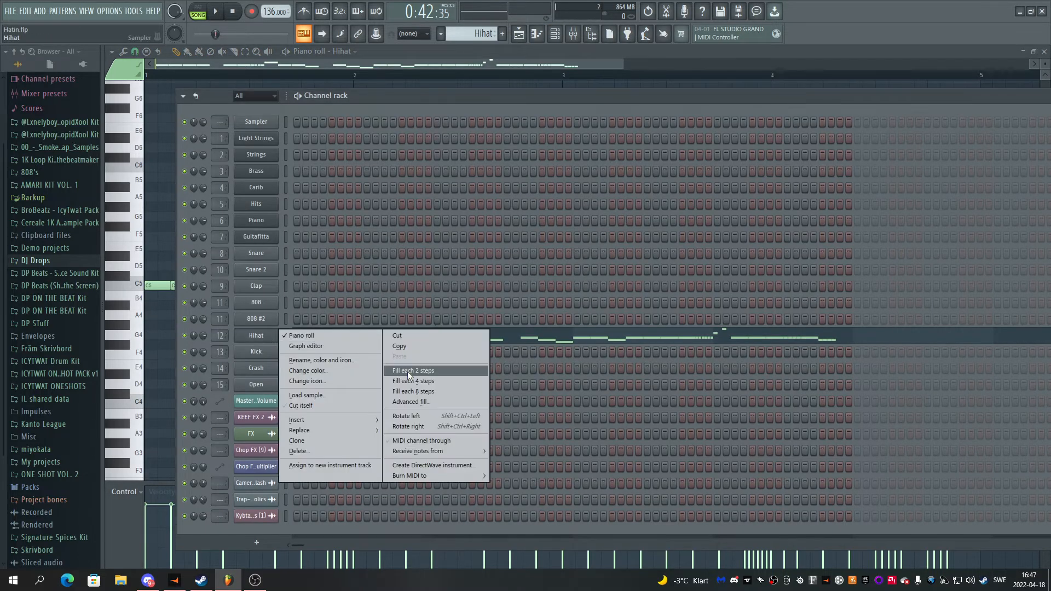
pyautogui.click(540, 38)
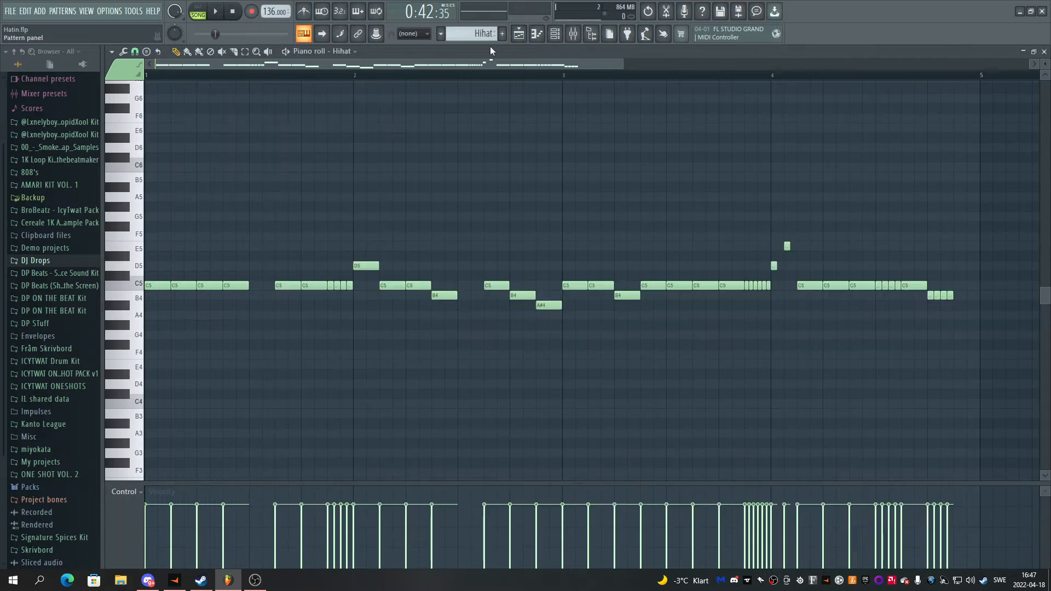
# View the piano roll's note tools including Quick chop without applying any, and show the Hihat notes' panning in the control lane
pyautogui.click(123, 52)
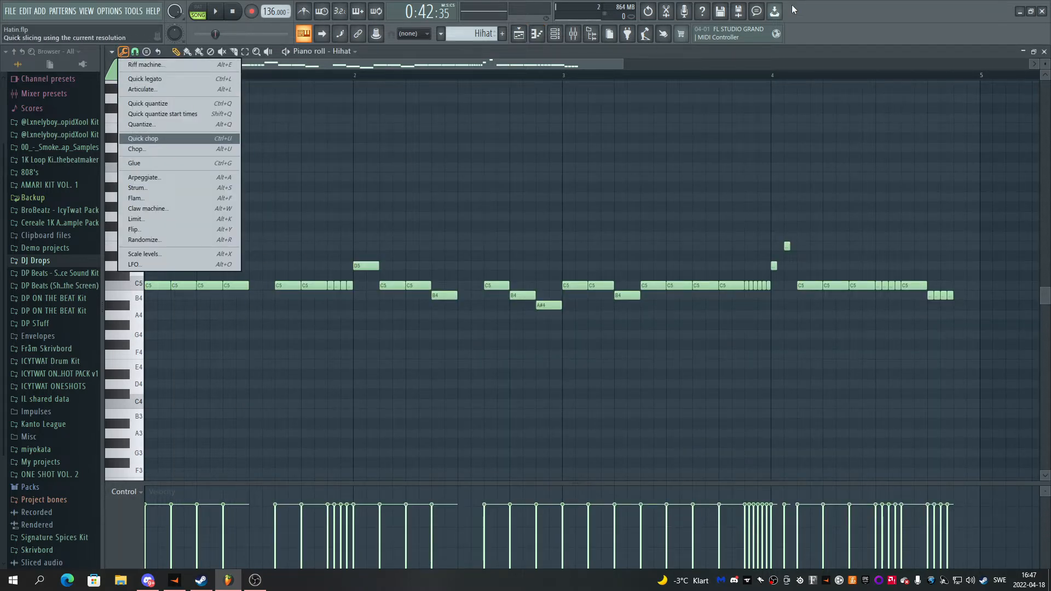
pyautogui.click(818, 12)
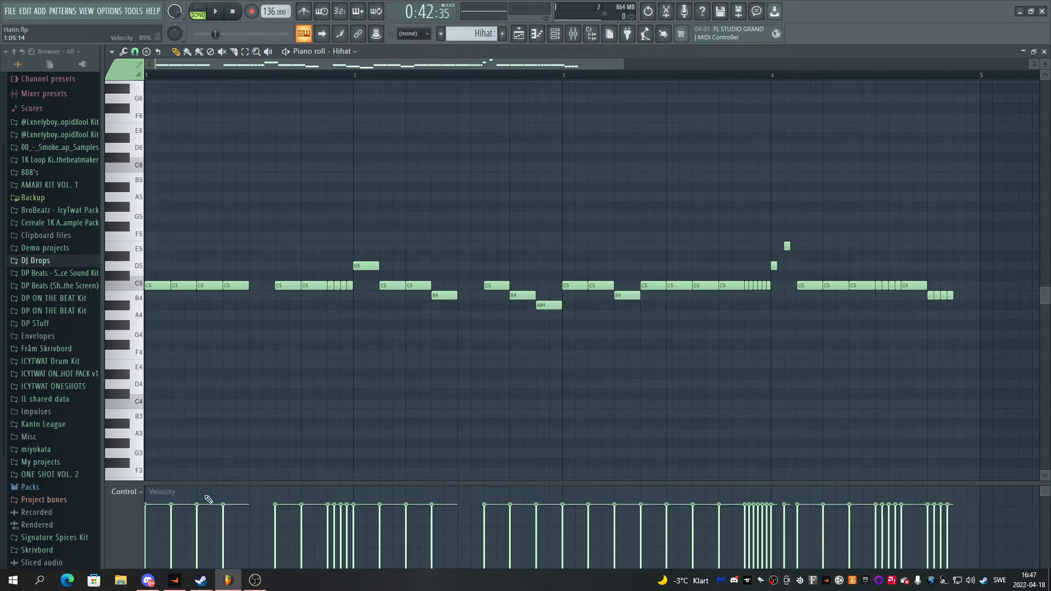
pyautogui.click(139, 492)
pyautogui.click(145, 500)
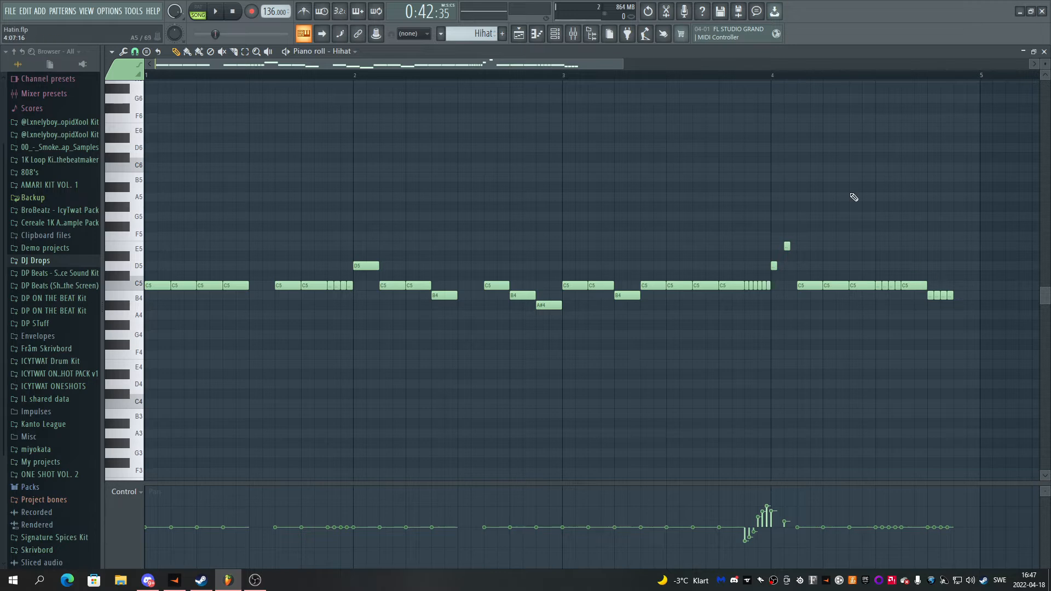
# Switch the piano roll to the Kick channel, return to the Playlist and isolate the Kick track
pyautogui.click(554, 37)
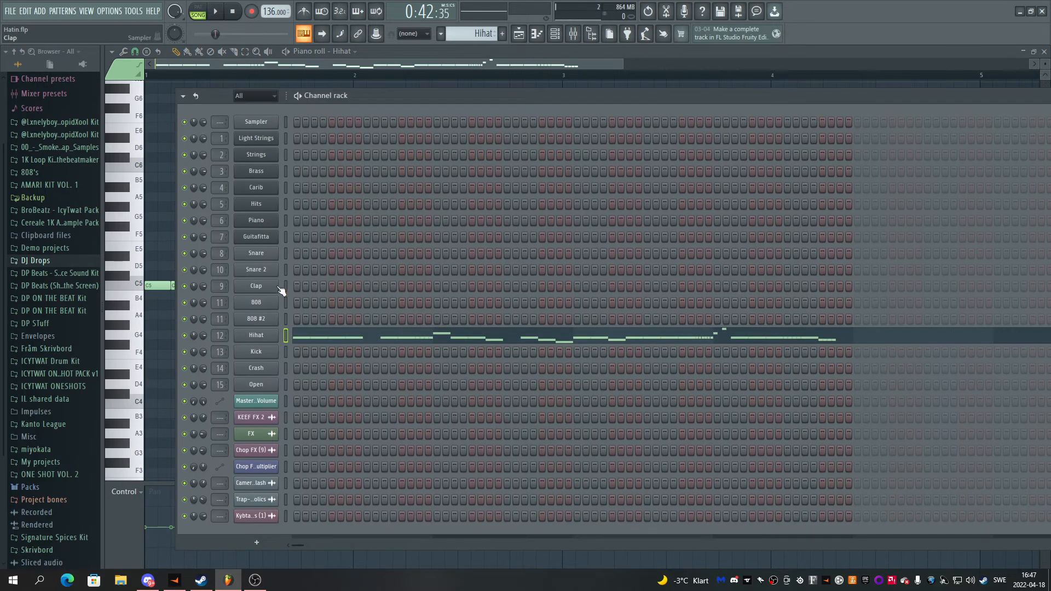
pyautogui.click(536, 34)
pyautogui.click(342, 51)
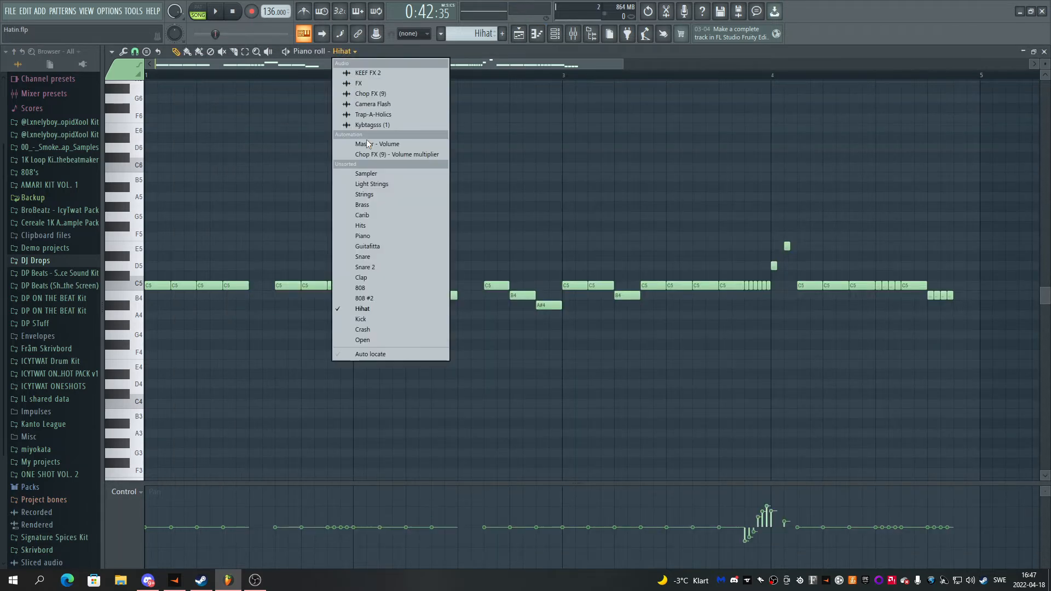
pyautogui.click(378, 319)
pyautogui.click(519, 34)
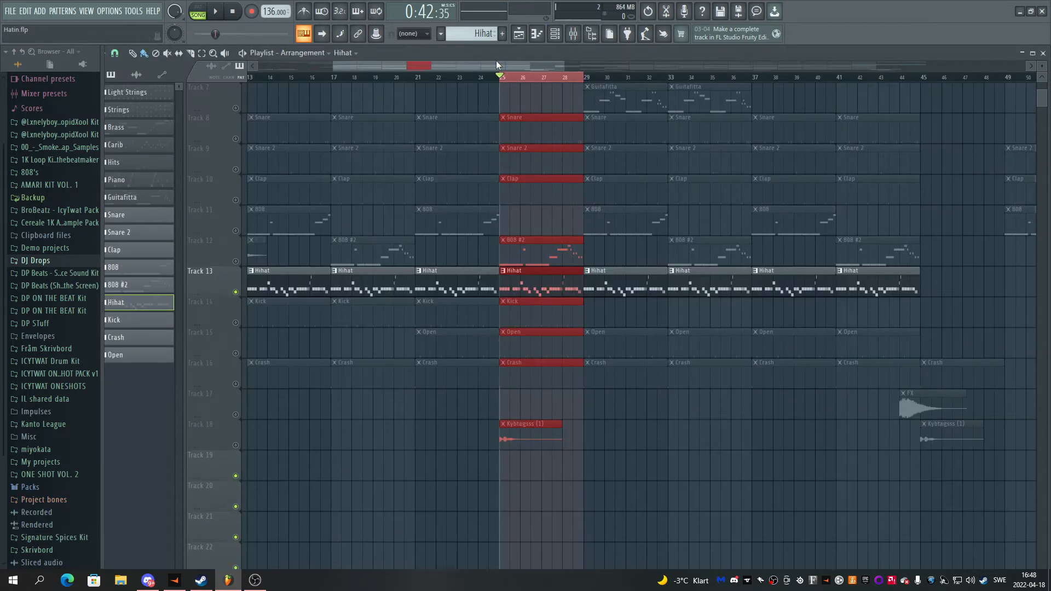
pyautogui.click(236, 322)
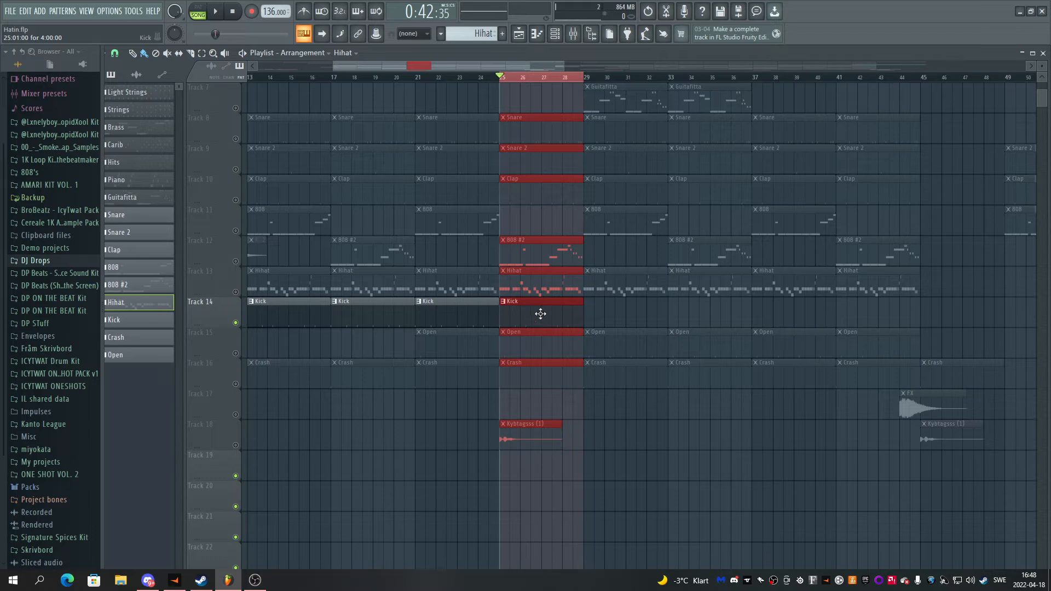
# Open the Kick channel's sampler settings from the channel rack, examine them and close them
pyautogui.click(555, 34)
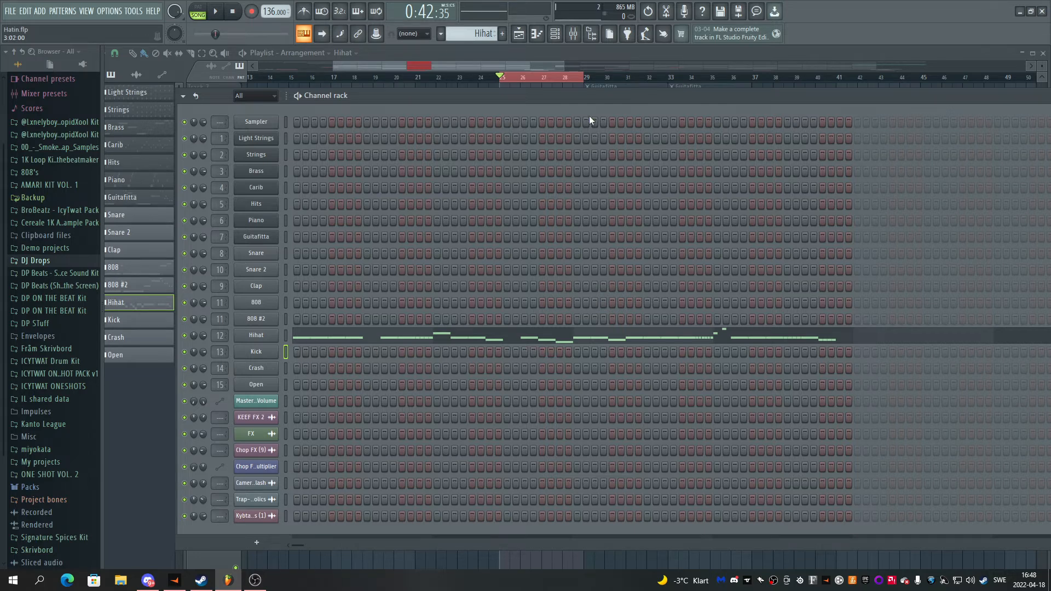
pyautogui.click(573, 36)
pyautogui.click(574, 35)
pyautogui.click(256, 335)
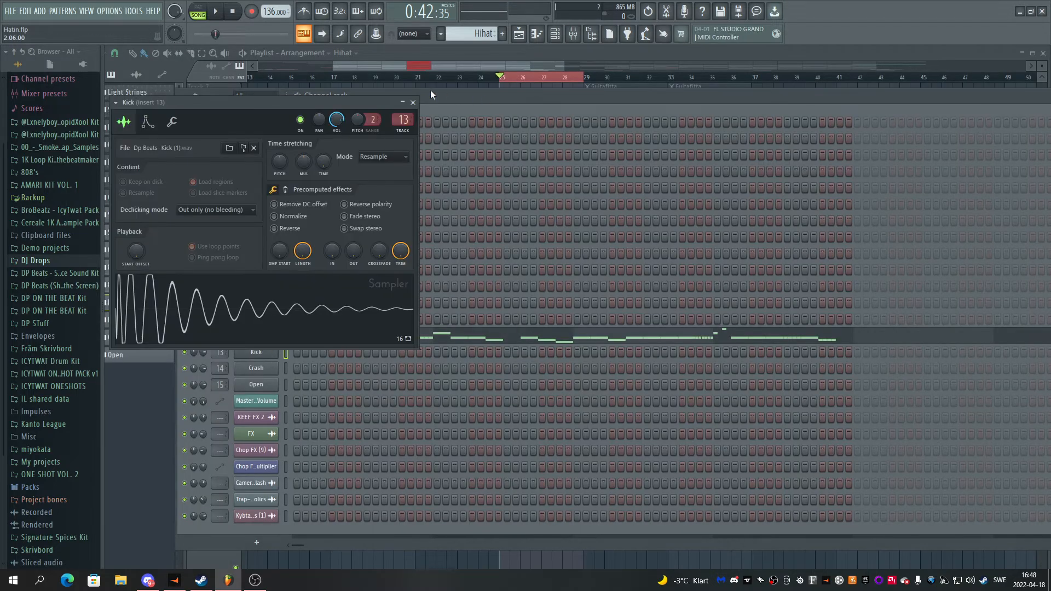
pyautogui.click(416, 99)
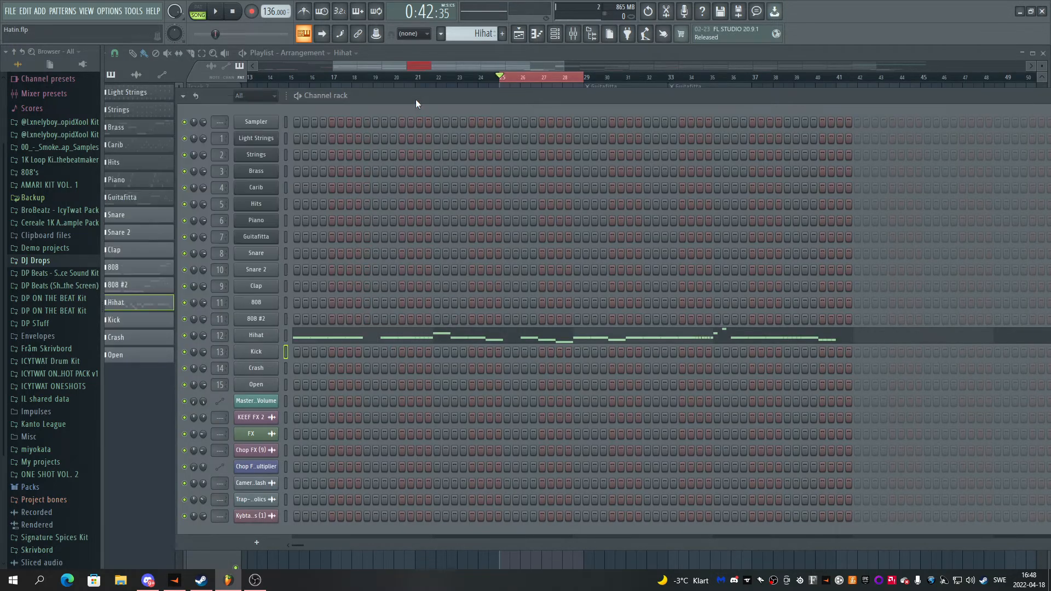
# Isolate the Open and Crash tracks in the Playlist, and step through the Kick, Crash and Open patterns in the channel rack
pyautogui.click(520, 35)
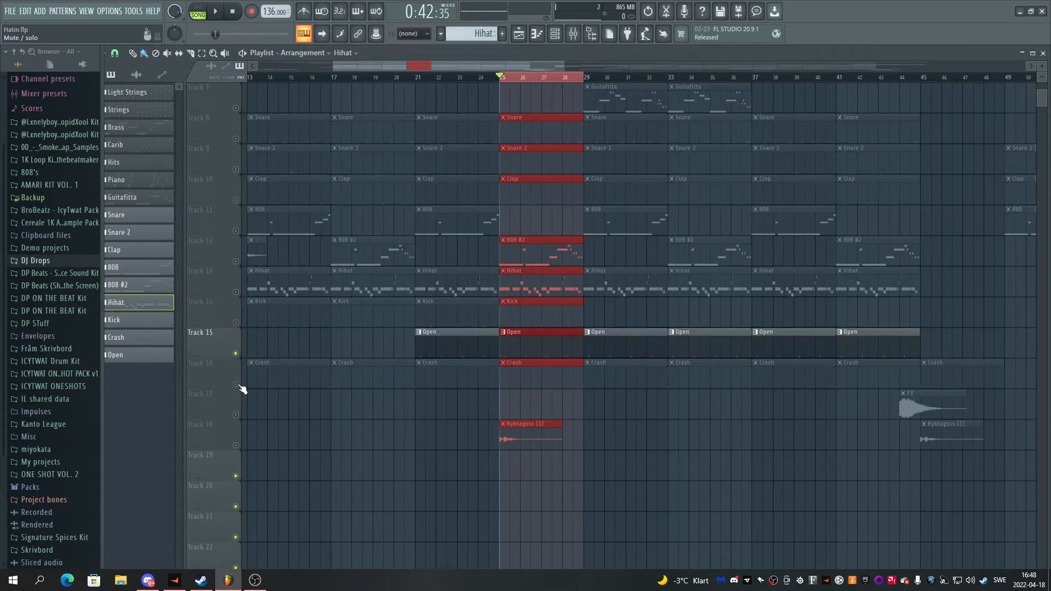
pyautogui.press('F6')
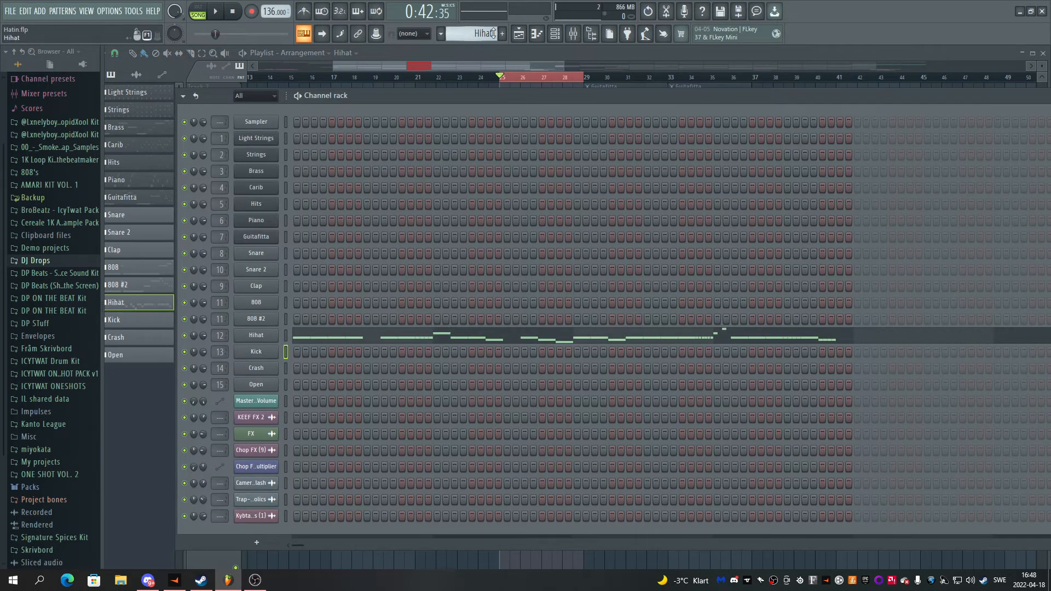
pyautogui.moveTo(474, 34); pyautogui.dragTo(474, 40)
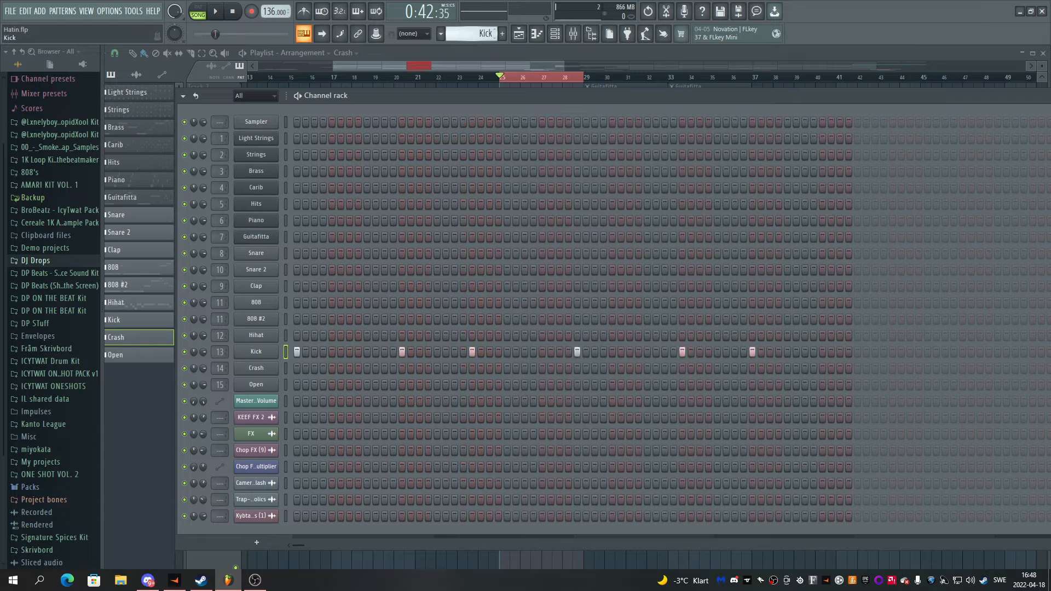
pyautogui.moveTo(474, 34); pyautogui.dragTo(474, 28)
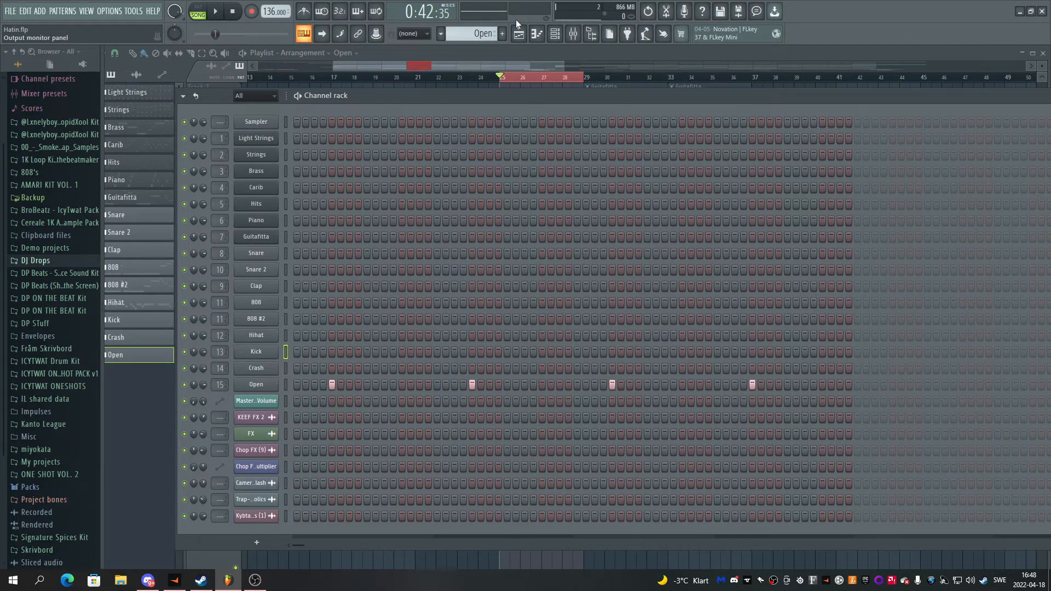
# Return to the Playlist, clear the time selection and move the playhead to bar 14
pyautogui.click(519, 33)
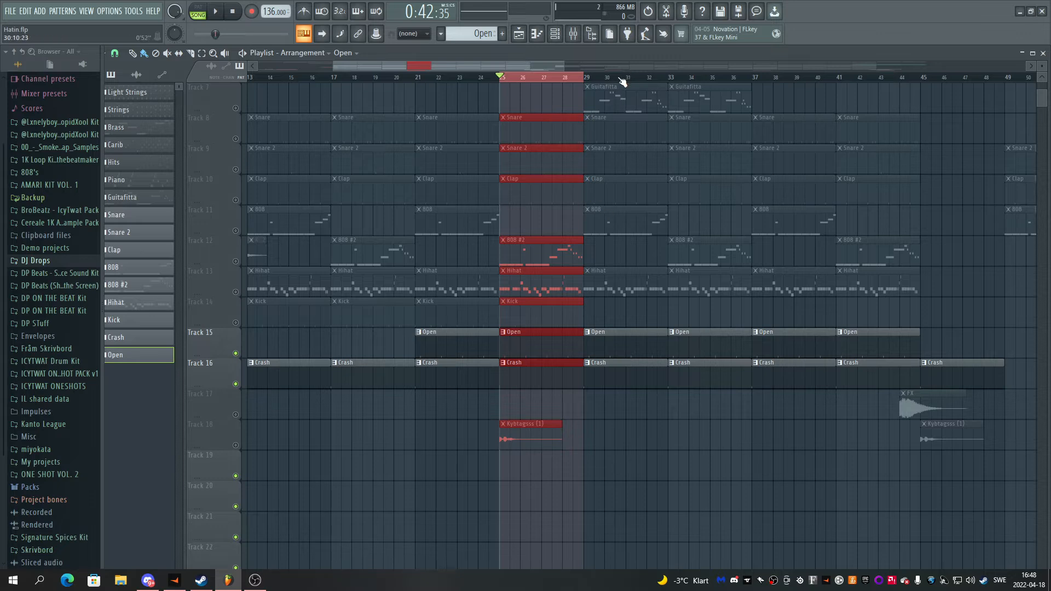
pyautogui.scroll(-3, 623, 81)
pyautogui.click(468, 76)
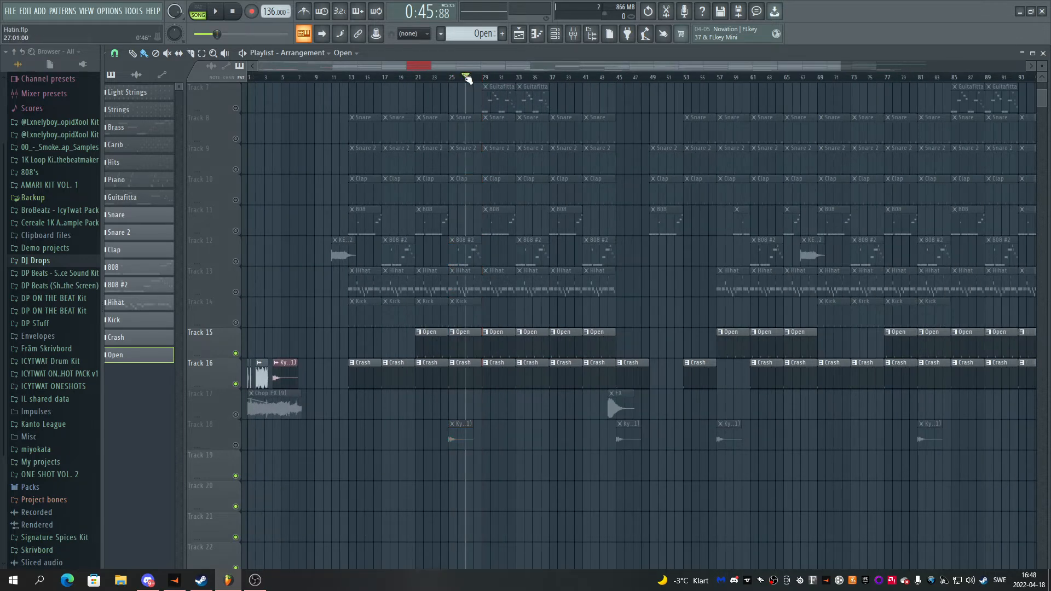
pyautogui.moveTo(467, 78); pyautogui.dragTo(356, 80)
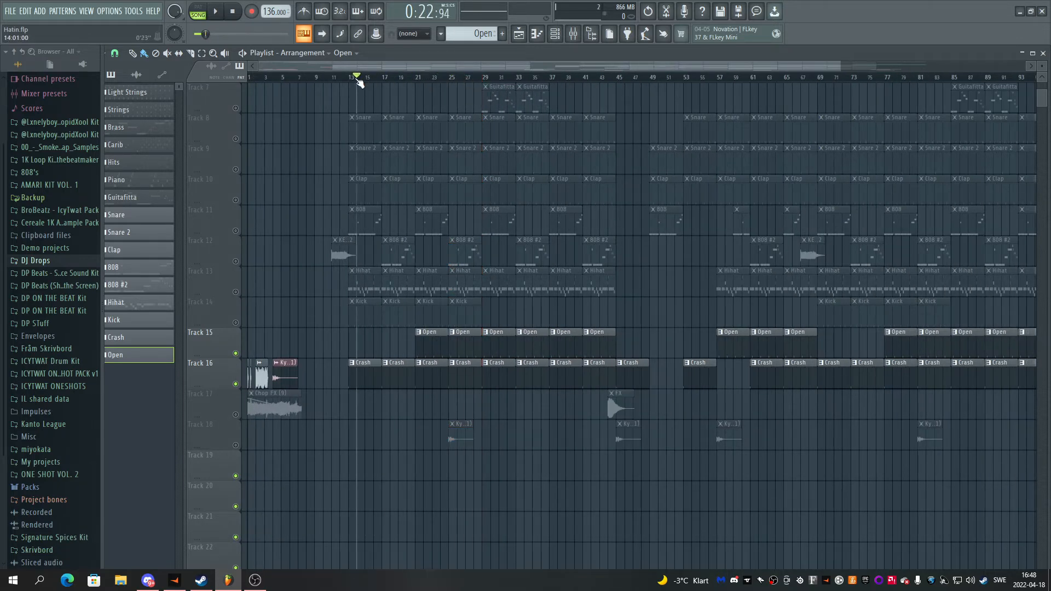
# Open the Clap channel's sampler settings from the channel rack, examine its trim setting and close them
pyautogui.click(563, 38)
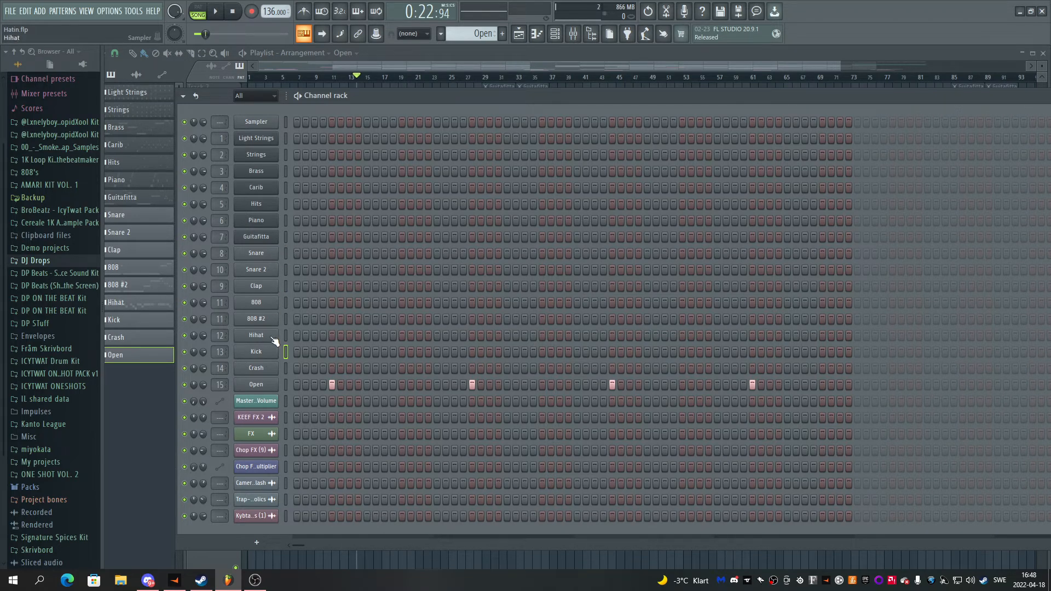
pyautogui.click(268, 289)
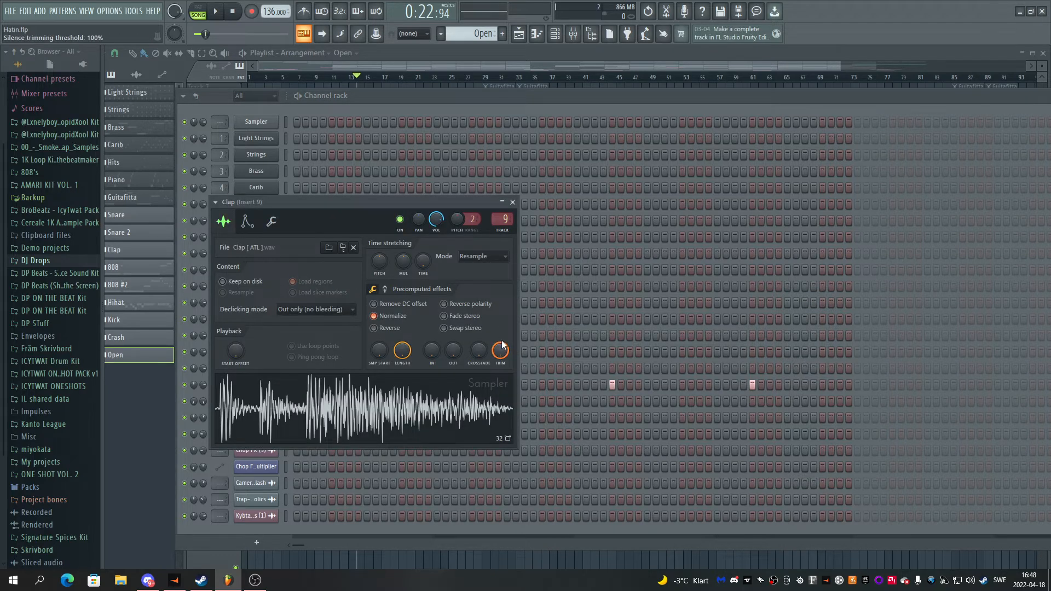
pyautogui.click(513, 202)
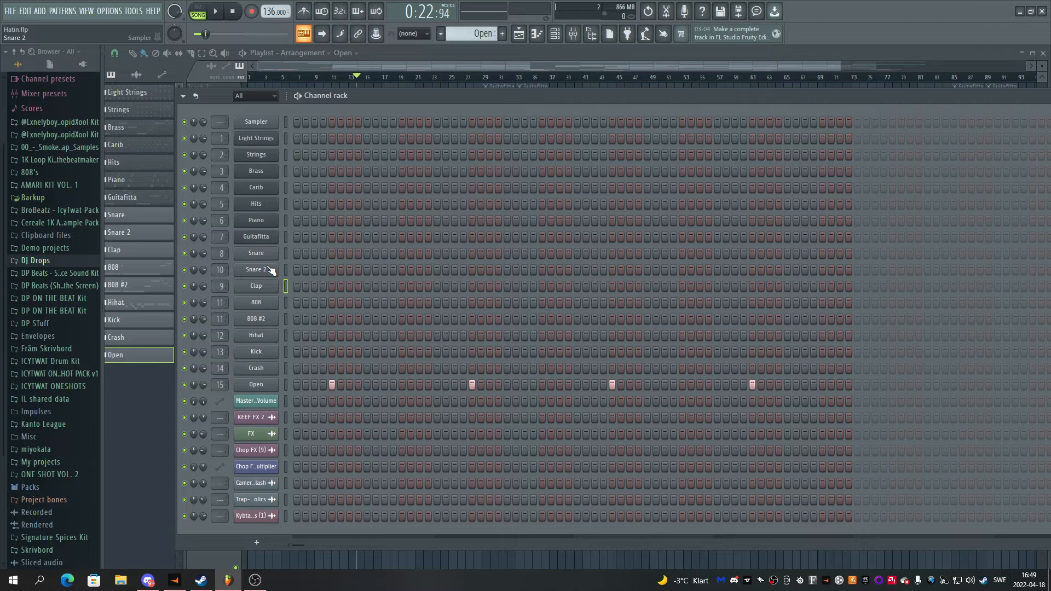
# Open the 808 channel's sampler settings and load its sample into Edison
pyautogui.click(268, 302)
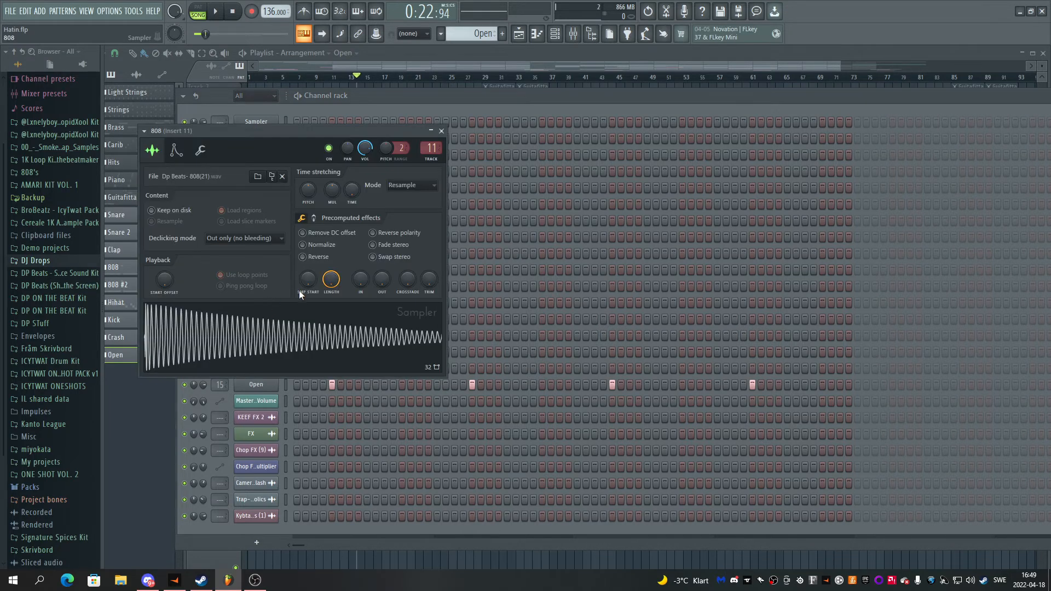
pyautogui.rightClick(386, 327)
pyautogui.click(427, 380)
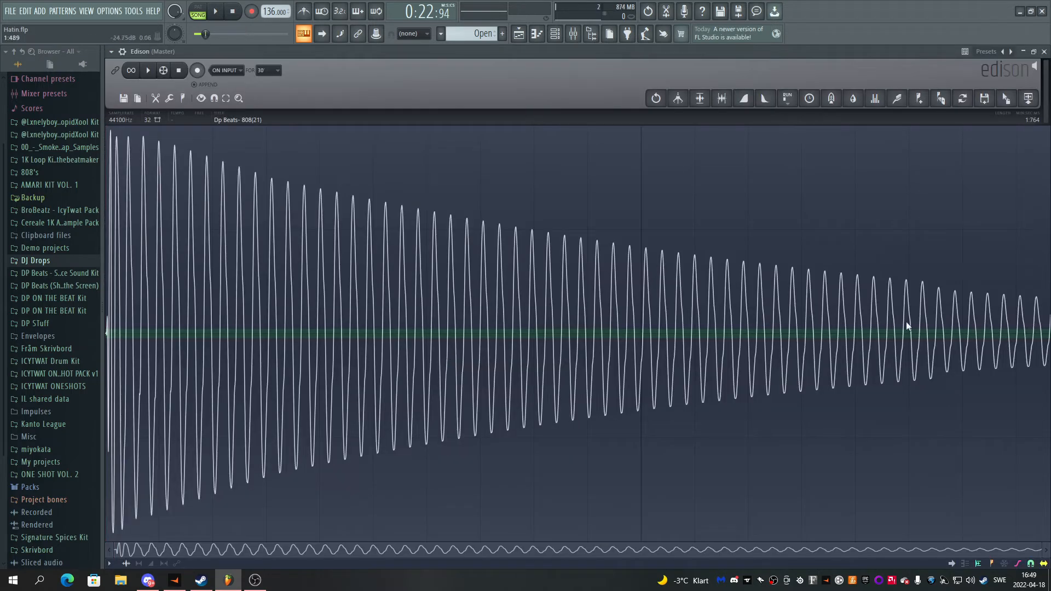
# Select the 808 sample from its start to 1:532 in Edison, detect its pitch regions and dismiss the editor
pyautogui.moveTo(926, 328); pyautogui.dragTo(69, 227)
pyautogui.click(184, 98)
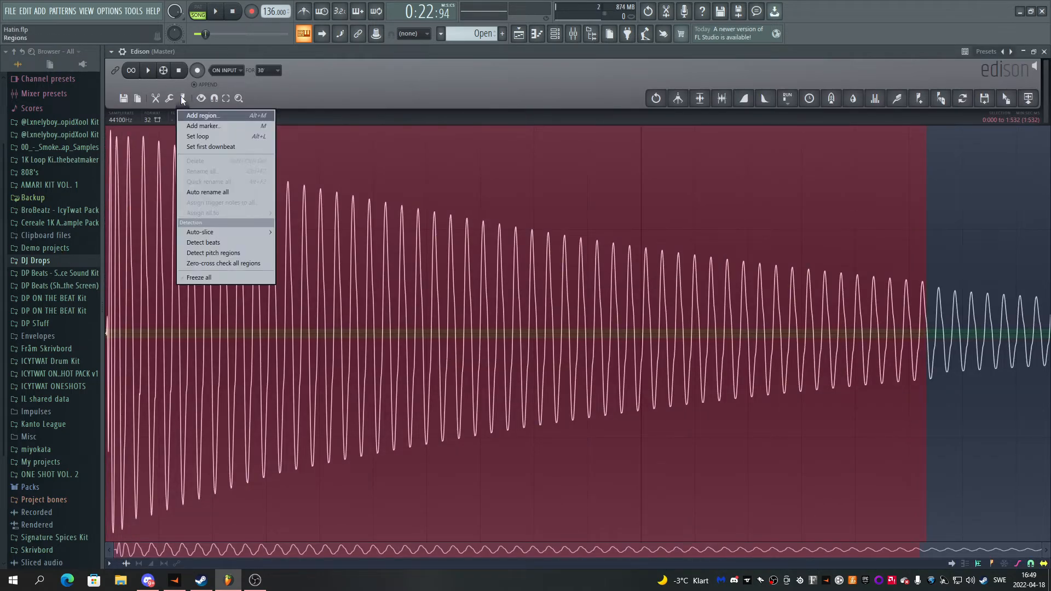
pyautogui.click(224, 256)
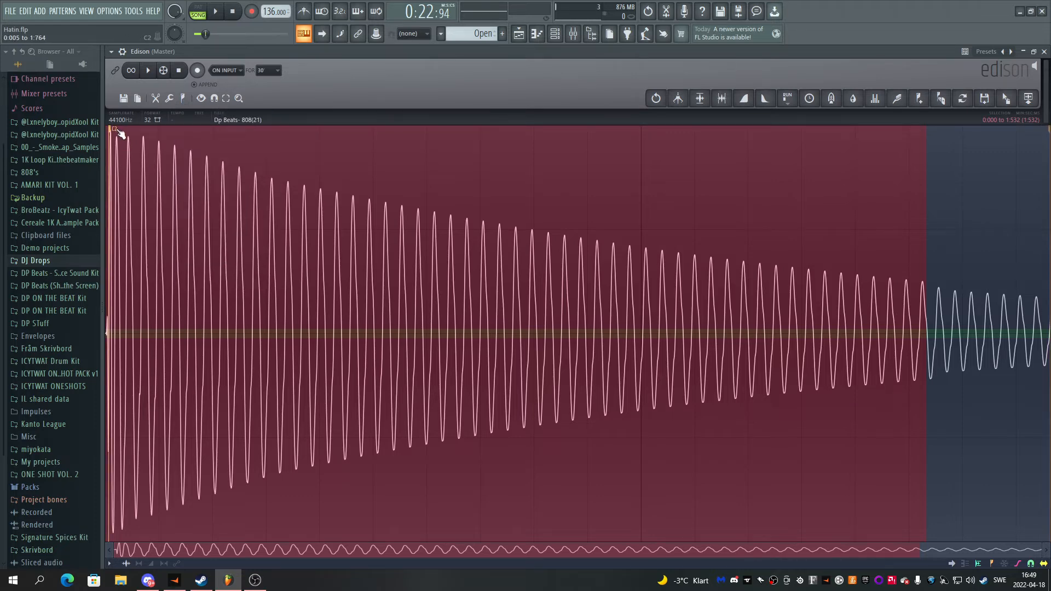
pyautogui.click(1023, 51)
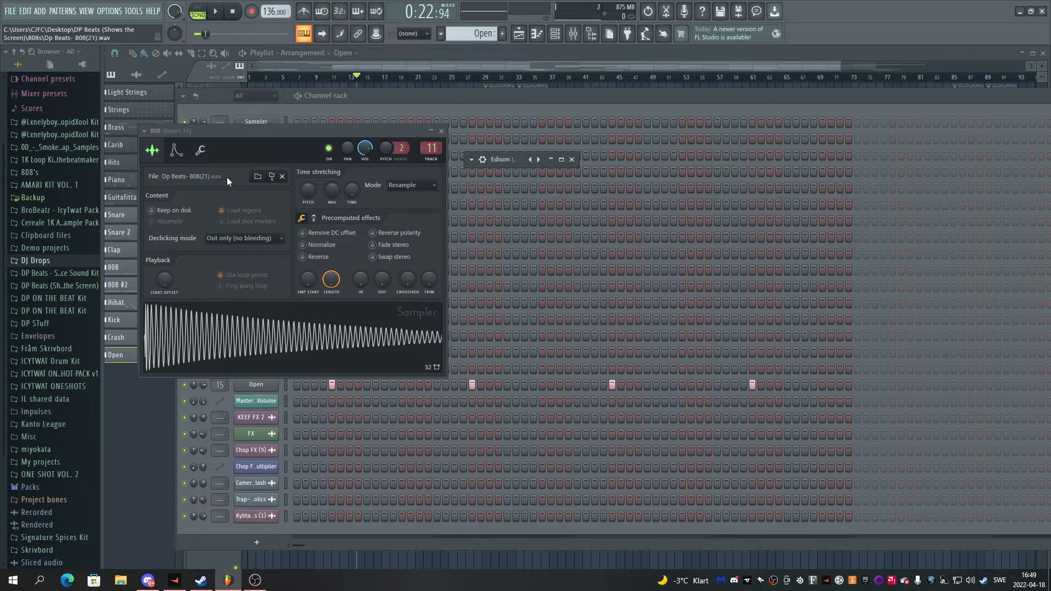
# Open the 808 channel's envelope settings, try D5 as the root note and restore it to C5
pyautogui.click(176, 150)
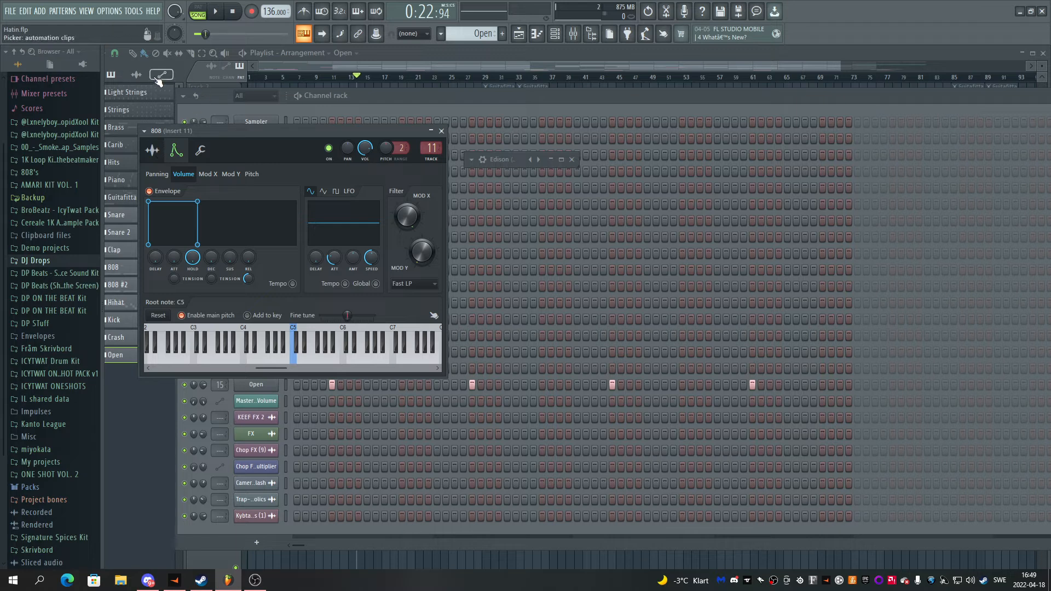
pyautogui.rightClick(302, 358)
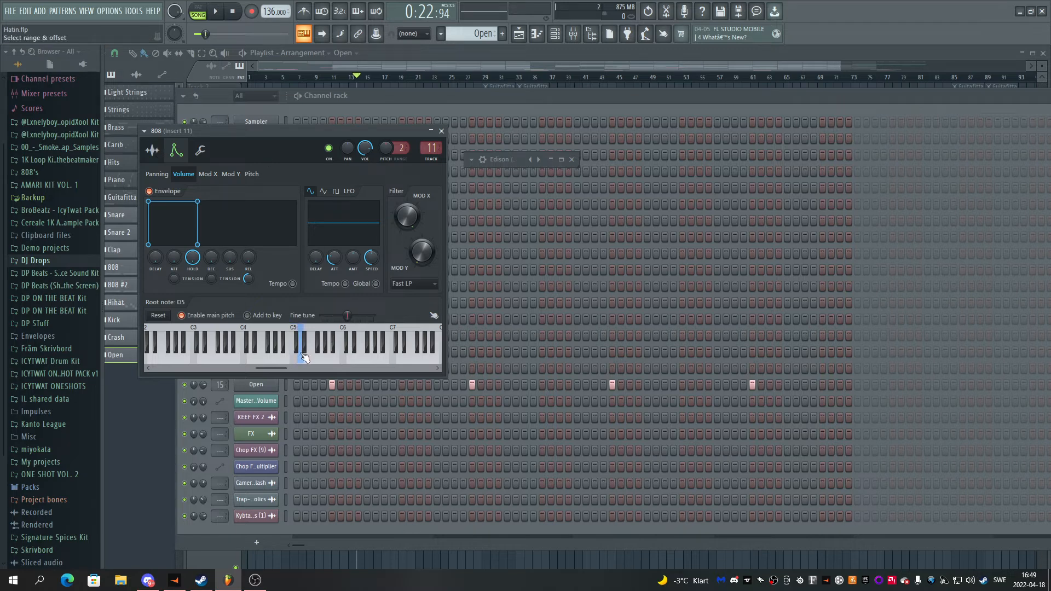
pyautogui.rightClick(293, 357)
# Examine the 808 channel's miscellaneous, sample and envelope settings, and close its window
pyautogui.click(200, 150)
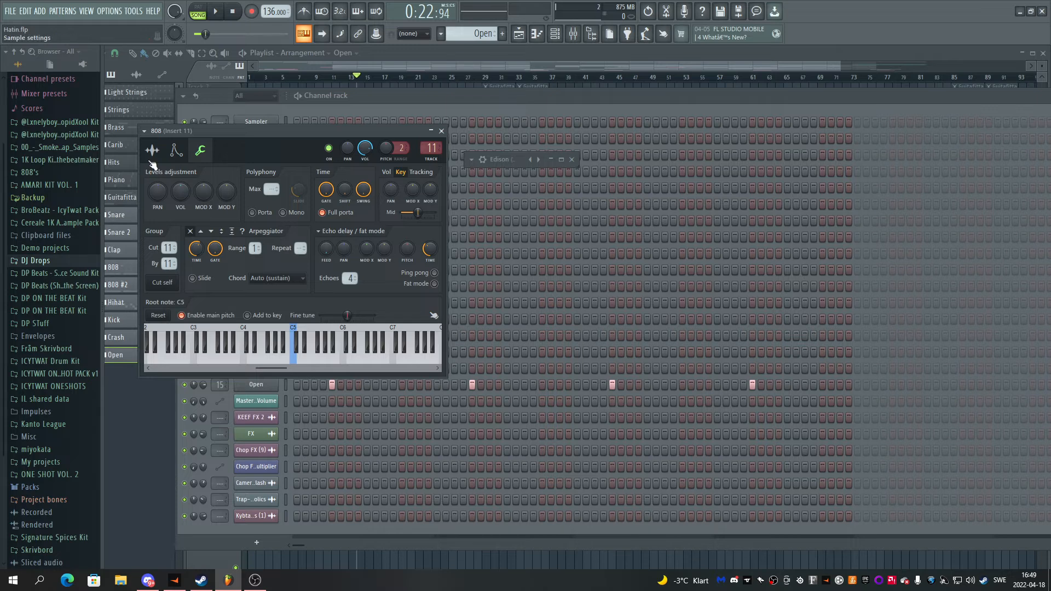
pyautogui.click(152, 150)
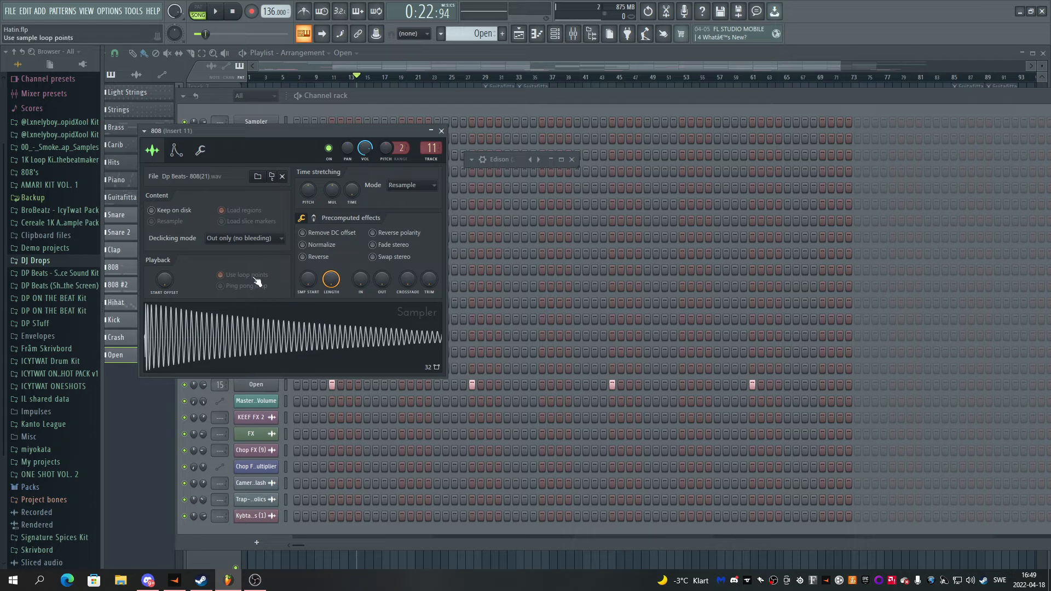
pyautogui.click(177, 150)
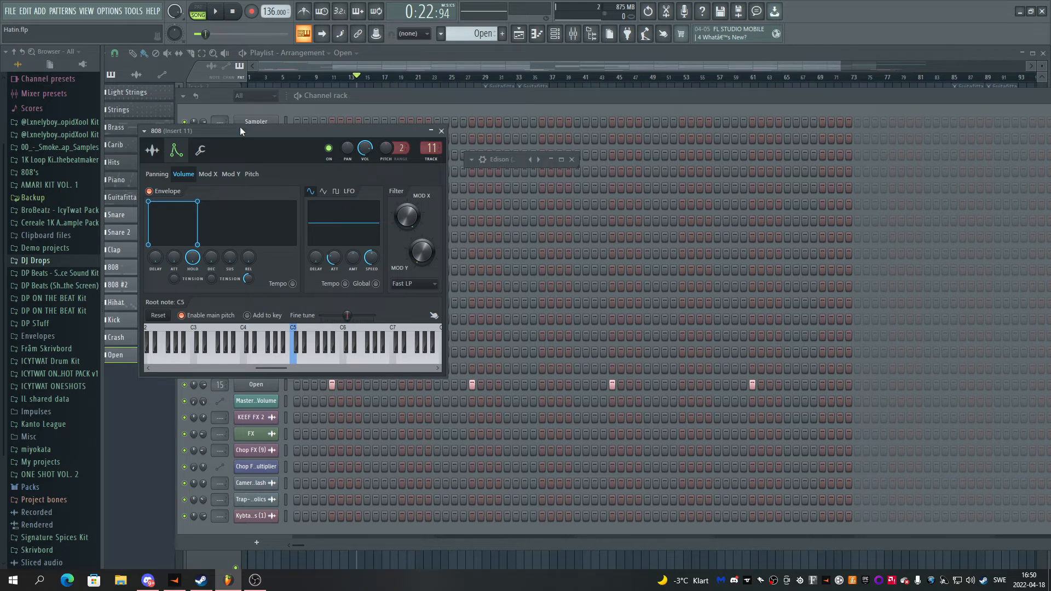
pyautogui.click(200, 150)
pyautogui.click(442, 130)
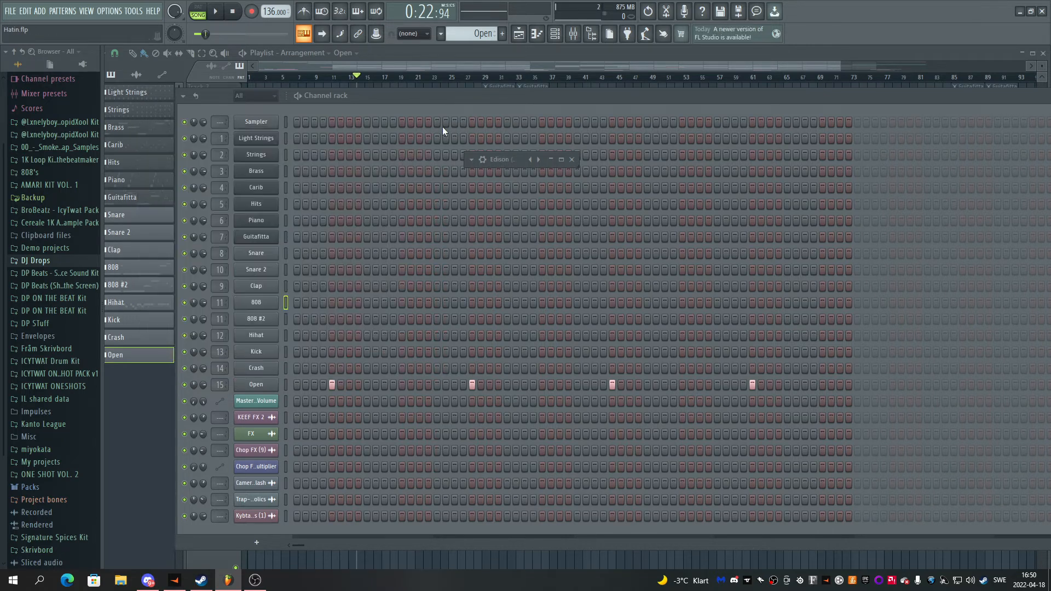
# Close the leftover Edison window, and check the Kick channel's settings before closing them
pyautogui.click(571, 160)
pyautogui.click(256, 352)
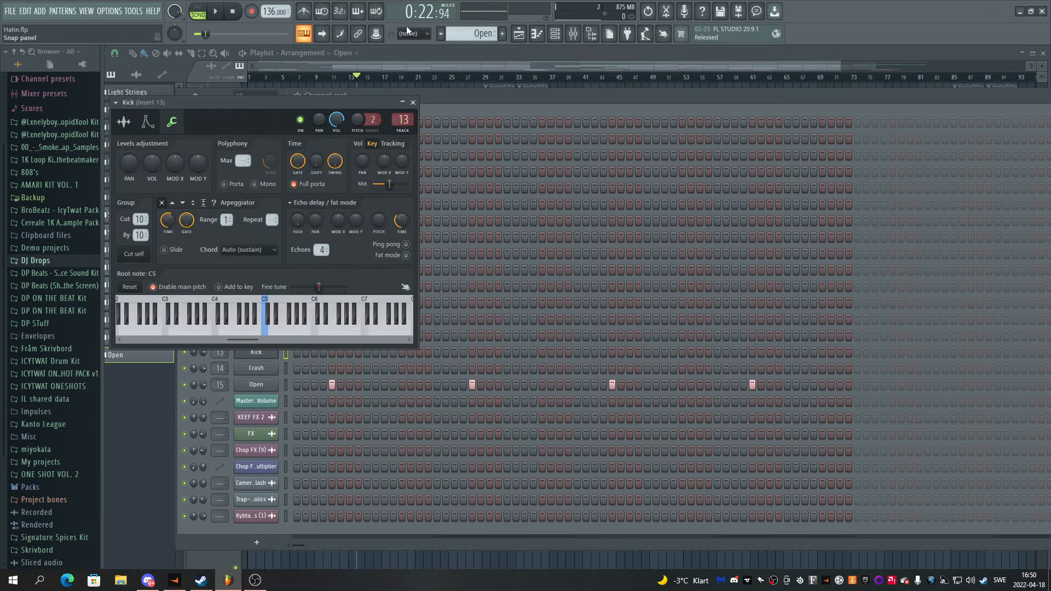
pyautogui.click(413, 103)
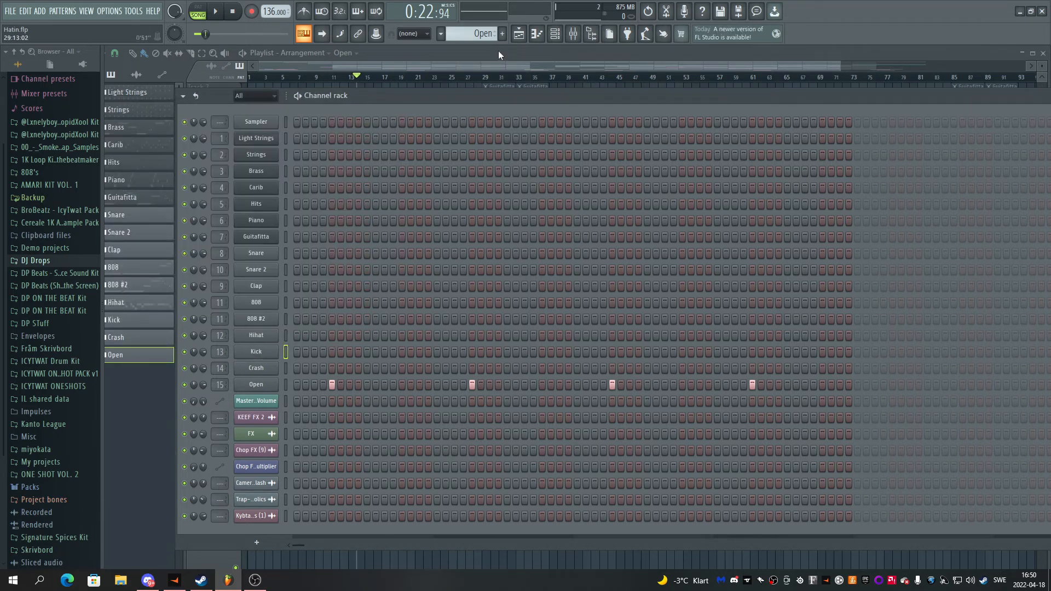
# Open Maximus on the Mixer's Master track, view its Mastering preset category and close the plugin
pyautogui.click(575, 35)
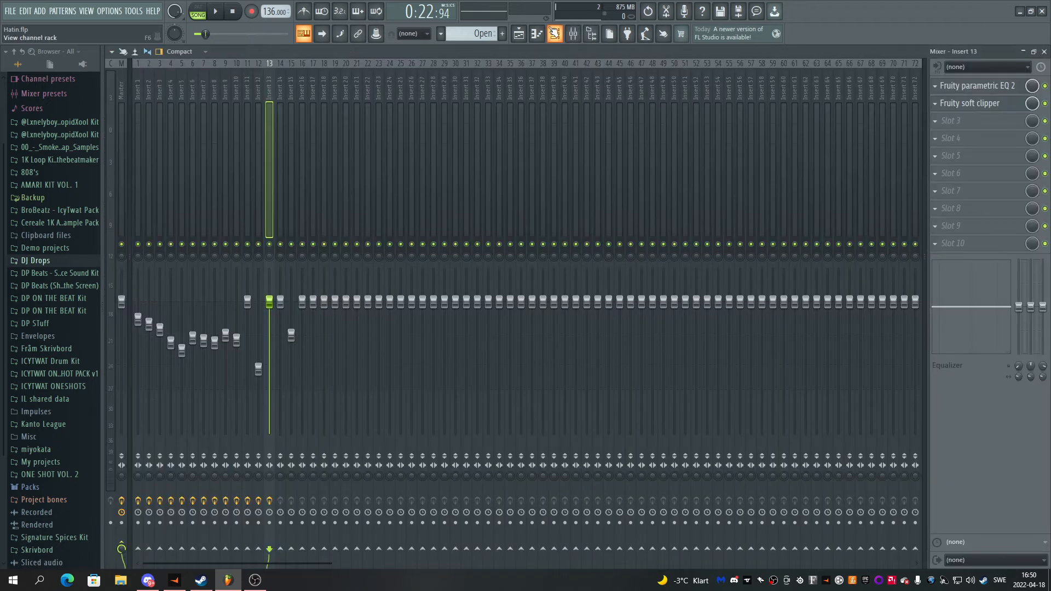
pyautogui.click(125, 77)
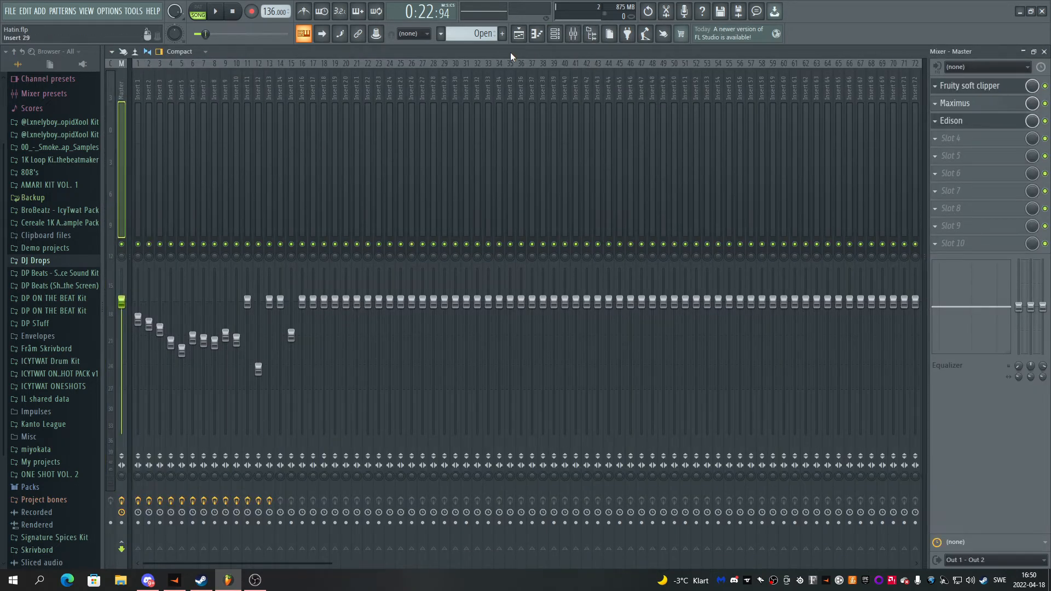
pyautogui.click(989, 106)
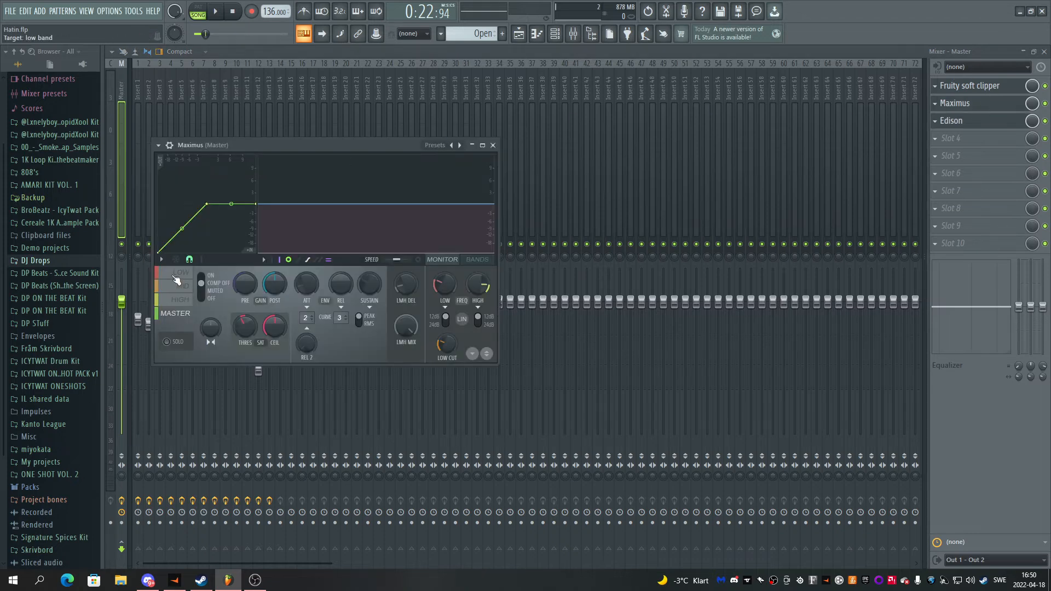
pyautogui.click(159, 145)
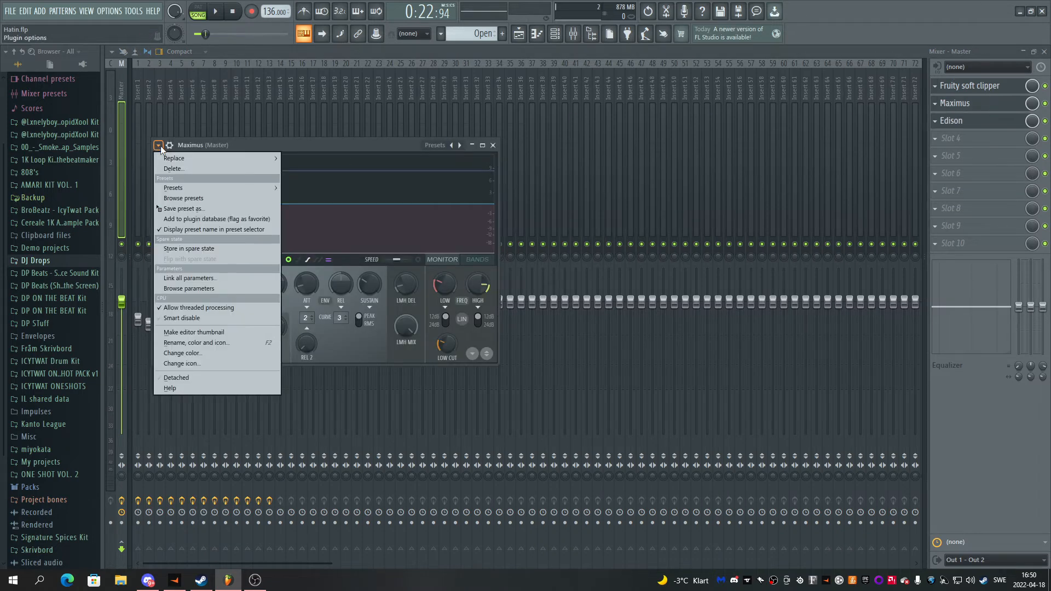
pyautogui.moveTo(179, 189)
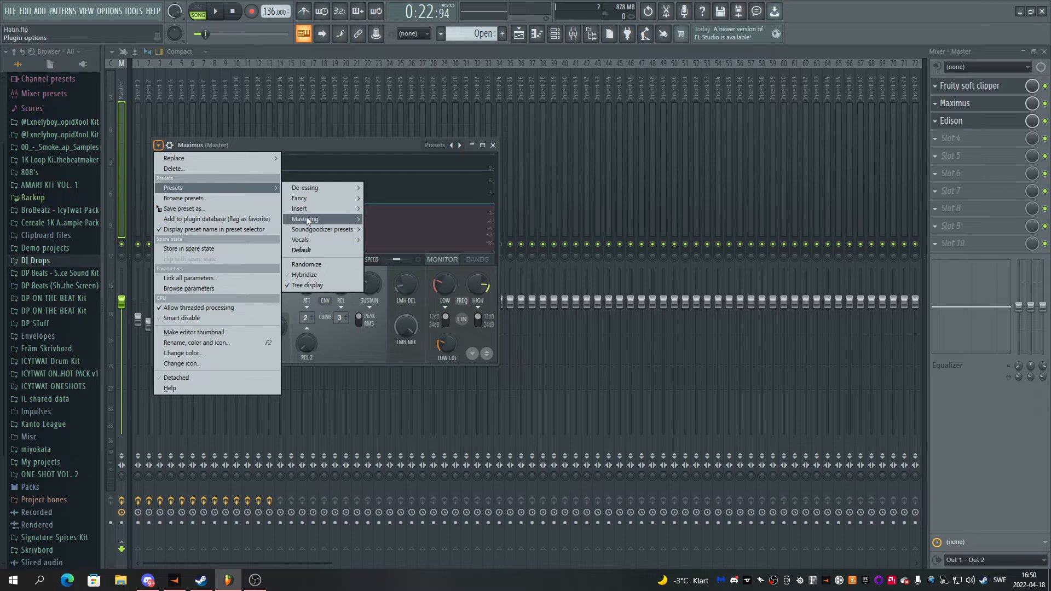
pyautogui.moveTo(307, 219)
pyautogui.click(494, 143)
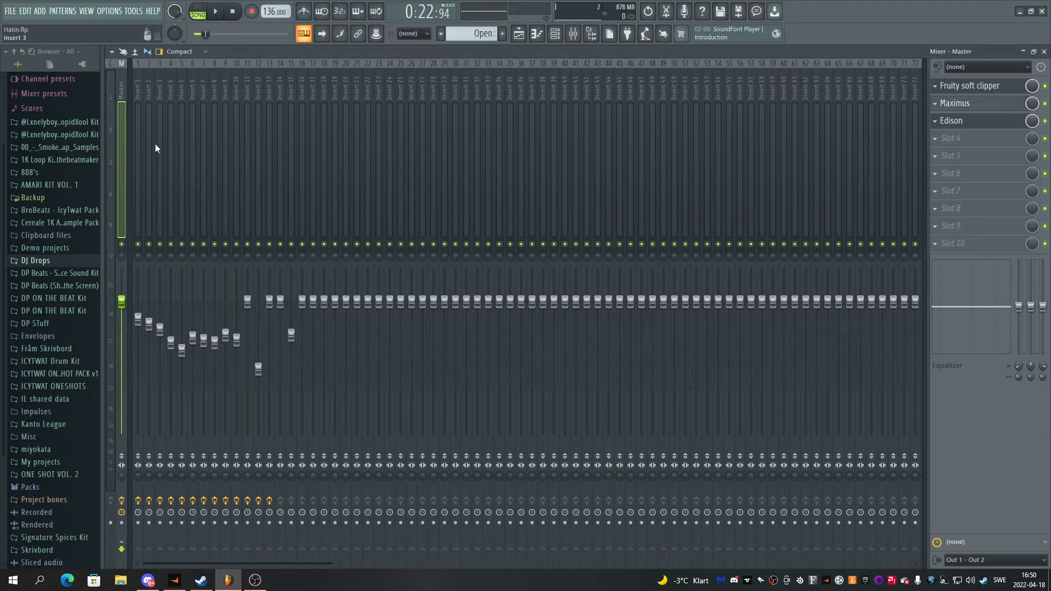
# Step through mixer Inserts 1 to 7 to examine the effects loaded on each one
pyautogui.click(137, 88)
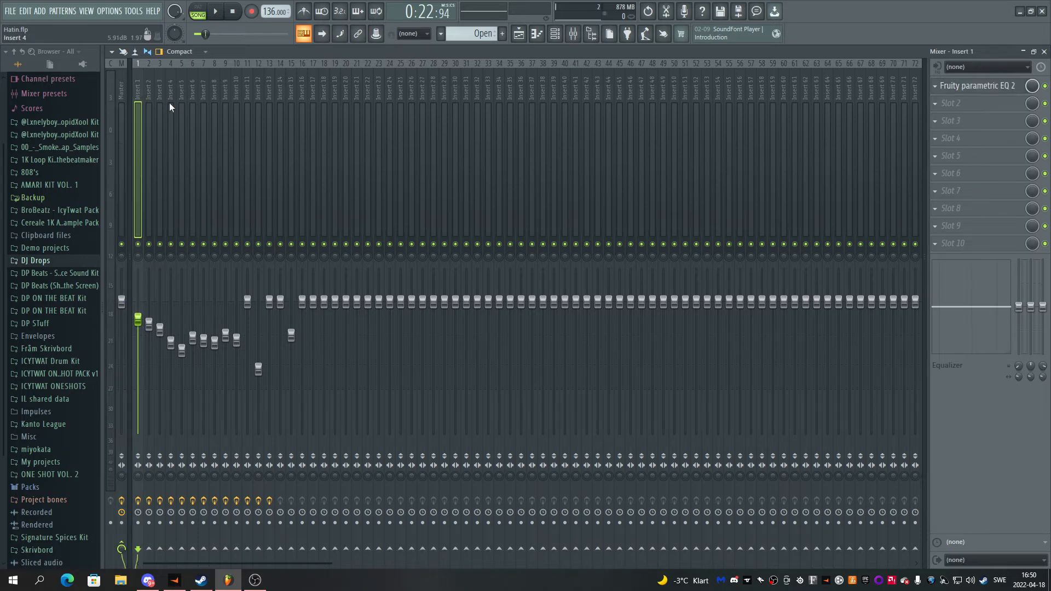
pyautogui.click(148, 91)
pyautogui.click(158, 89)
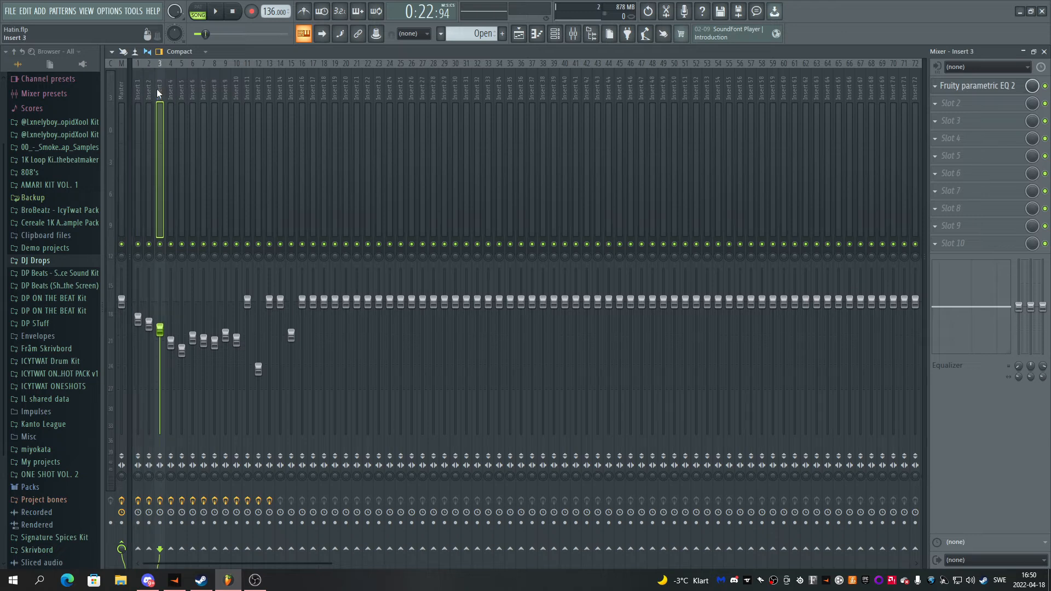
pyautogui.click(171, 88)
pyautogui.click(181, 88)
pyautogui.click(191, 88)
pyautogui.click(203, 87)
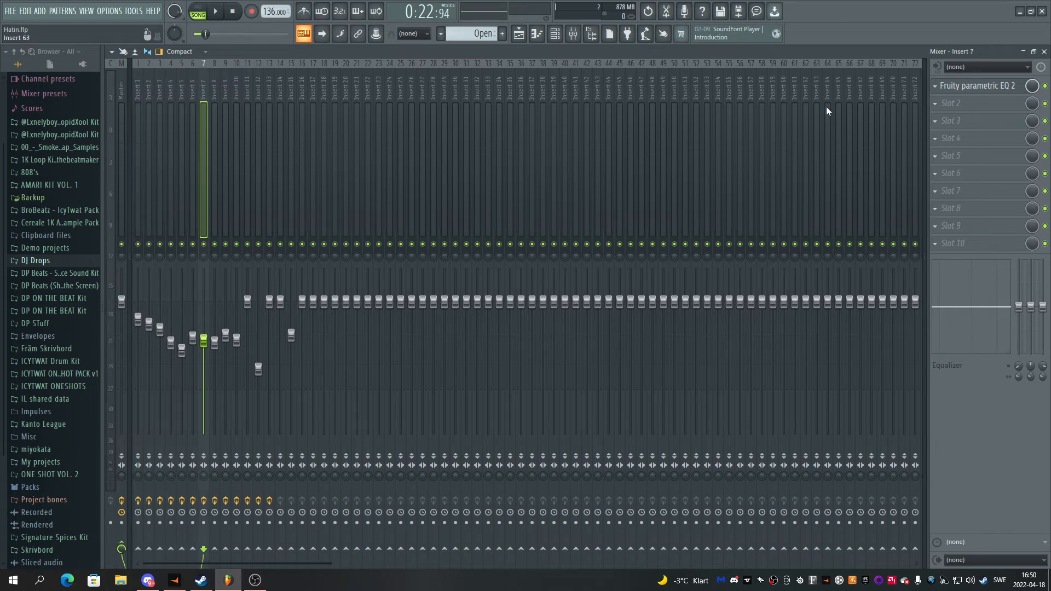
# Examine the Fruity parametric EQ 2 curve and heatmap option on Insert 7, and close the plugin
pyautogui.click(979, 86)
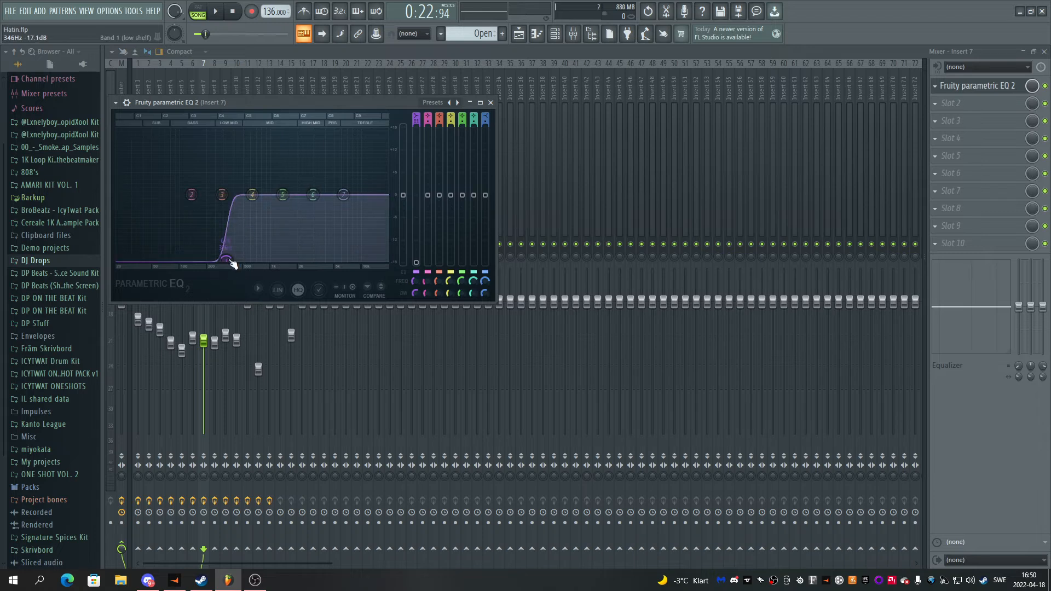
pyautogui.click(265, 293)
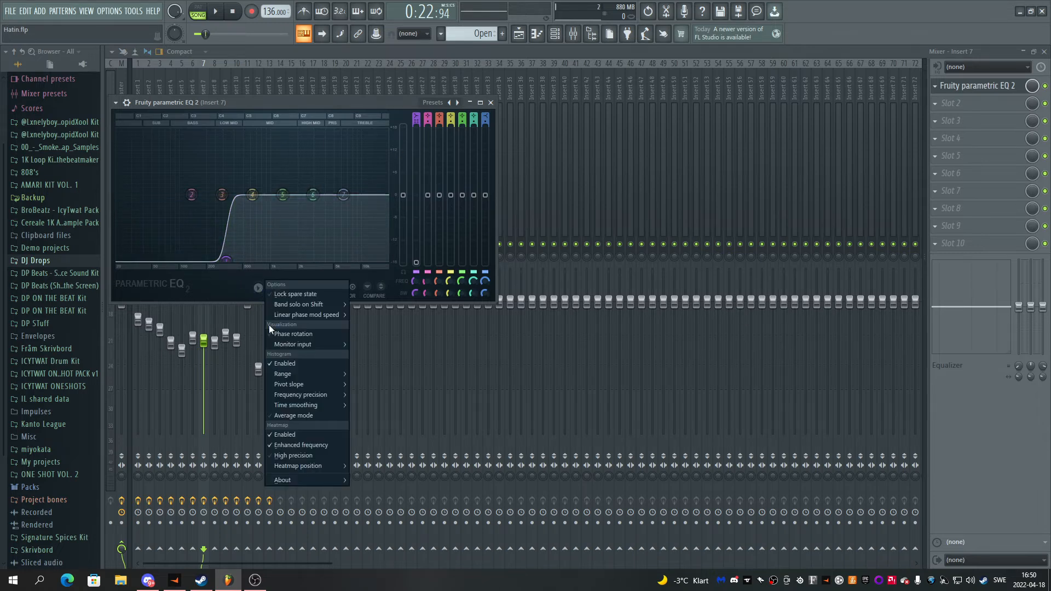
pyautogui.click(294, 432)
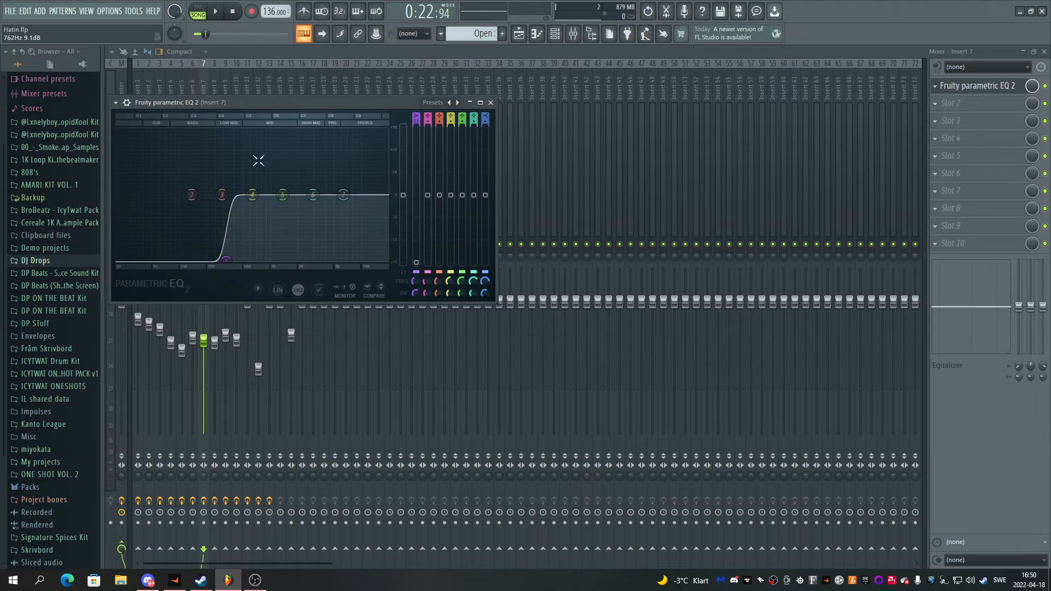
pyautogui.click(491, 103)
# Examine the Fruity parametric EQ 2 curves on Inserts 4, 3 and 5 in turn, closing each one
pyautogui.moveTo(187, 84)
pyautogui.mouseDown()
pyautogui.moveTo(159, 82)
pyautogui.moveTo(174, 81)
pyautogui.mouseUp()
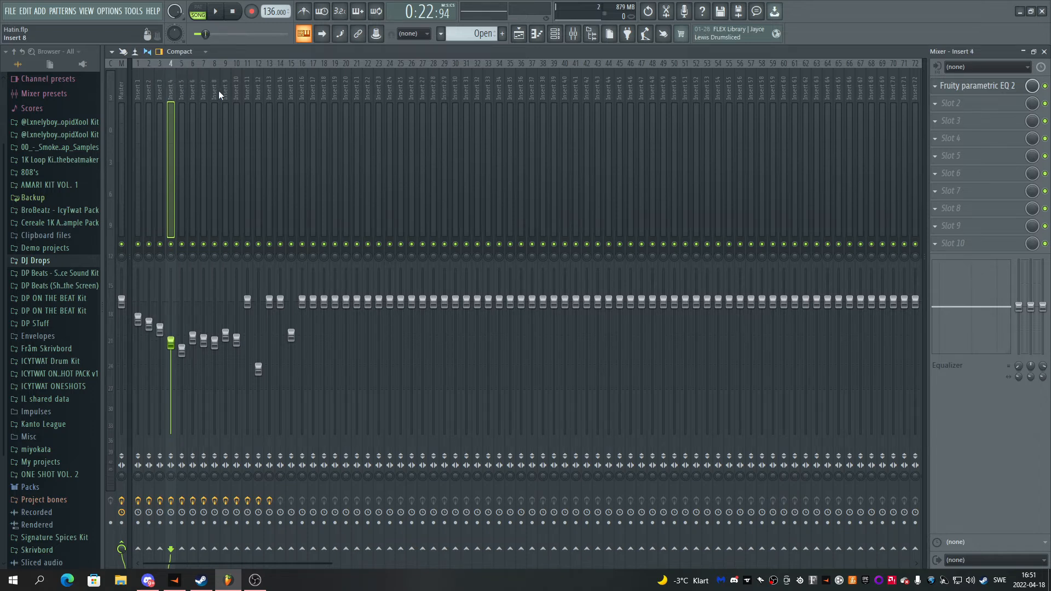
pyautogui.click(985, 88)
pyautogui.click(523, 131)
pyautogui.click(161, 100)
pyautogui.click(986, 87)
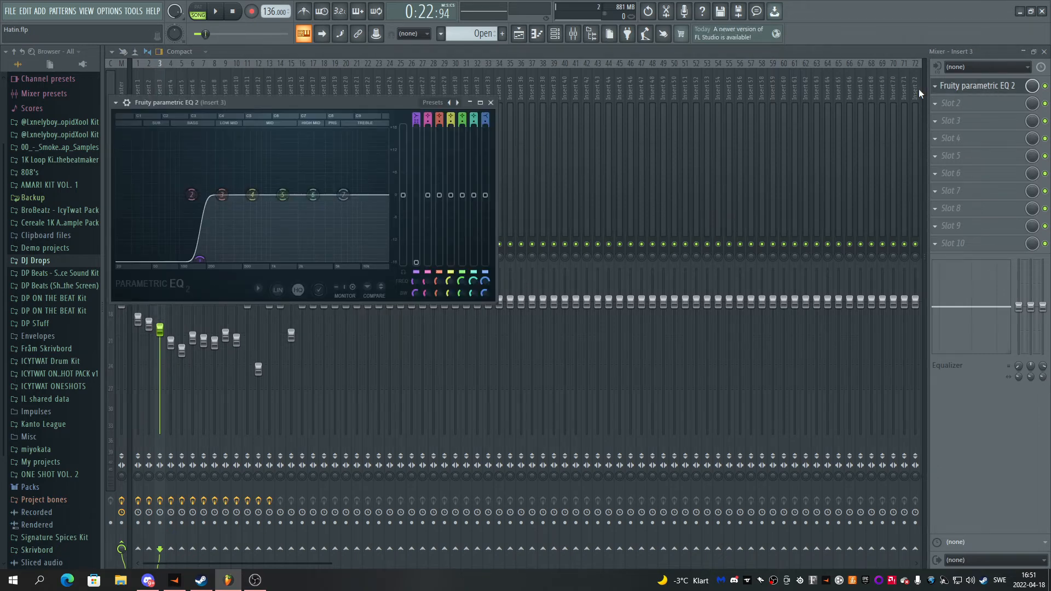
pyautogui.click(490, 103)
pyautogui.click(179, 94)
pyautogui.click(977, 91)
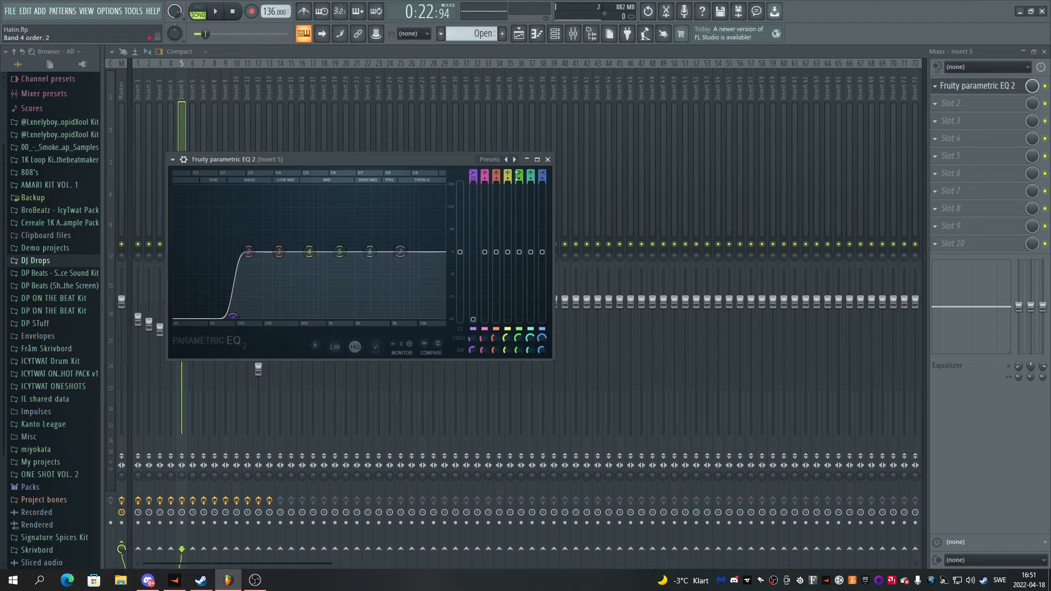
pyautogui.click(548, 159)
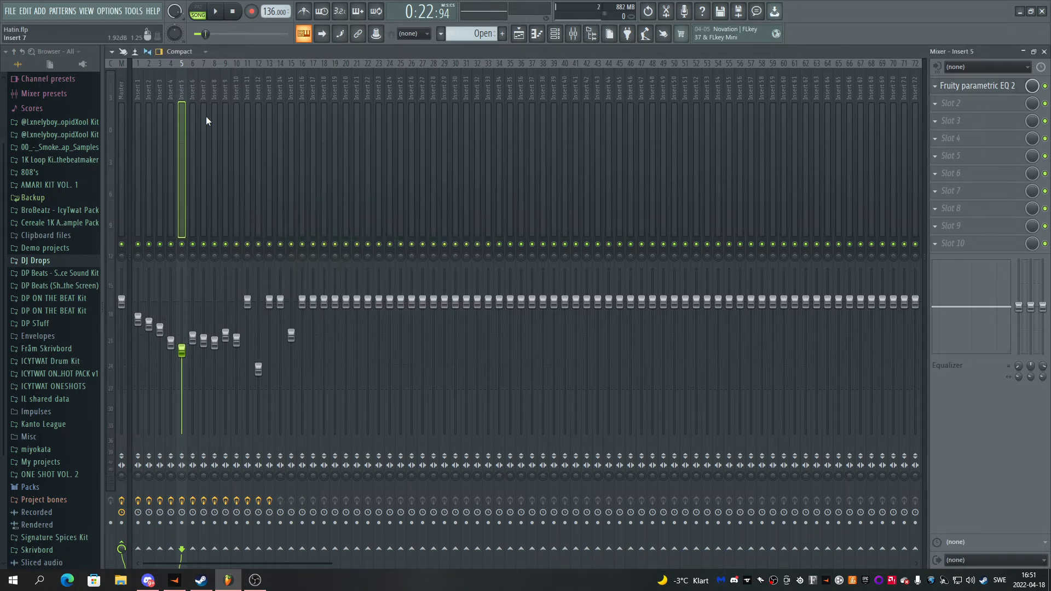
# Step through Inserts 6 to 8, and inspect Insert 8's Fruity parametric EQ 2 and Fruity Stereo Enhancer
pyautogui.click(193, 72)
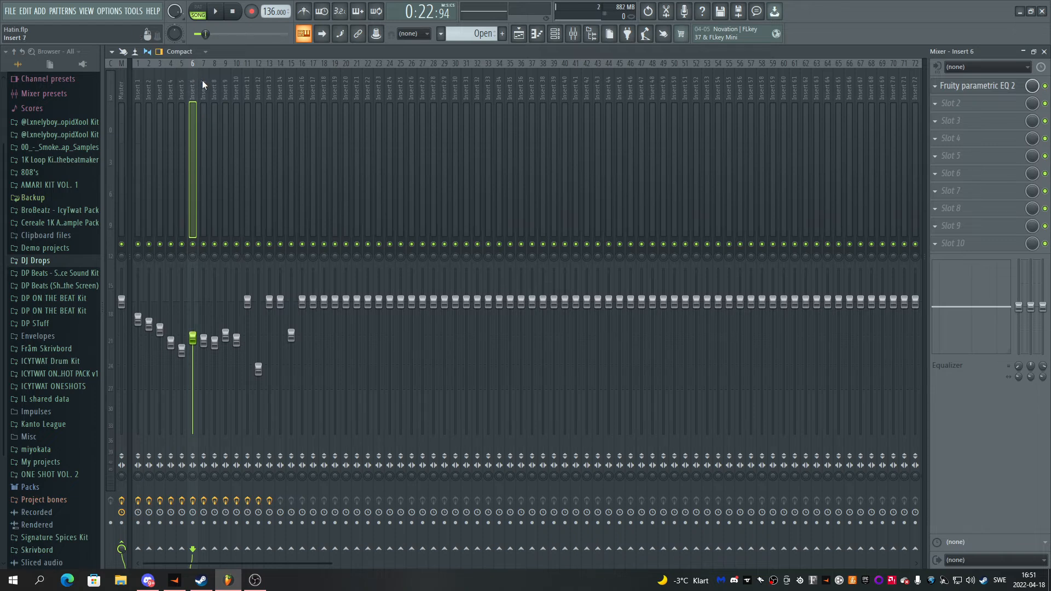
pyautogui.click(202, 80)
pyautogui.click(218, 85)
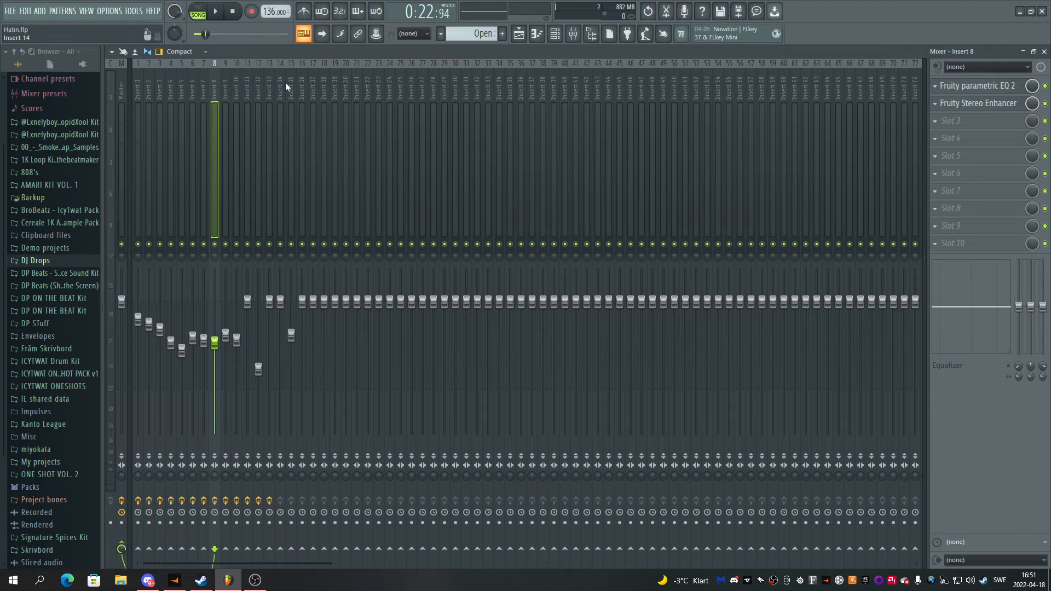
pyautogui.click(961, 88)
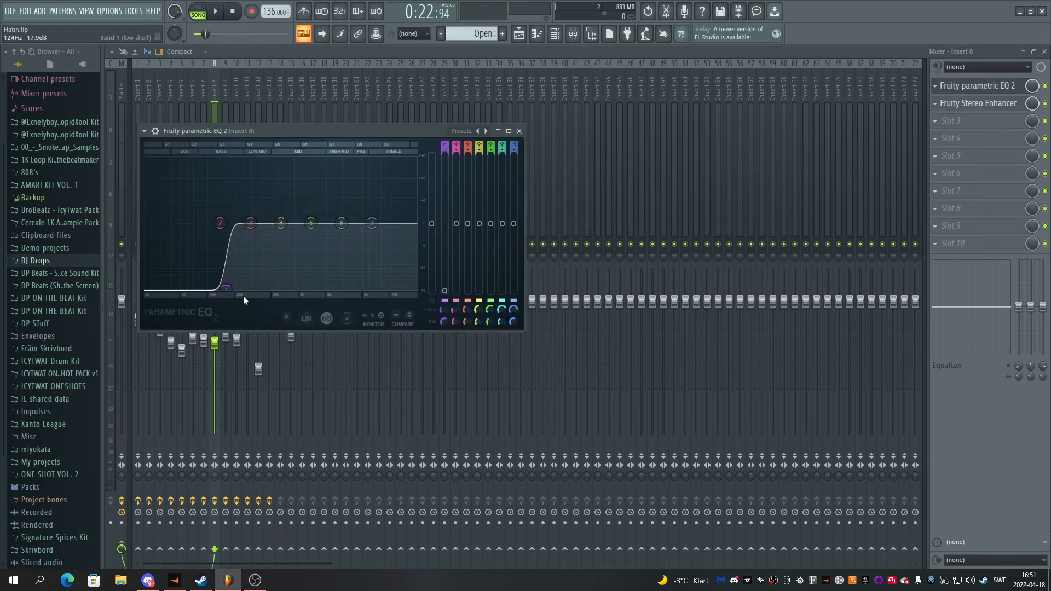
pyautogui.click(519, 130)
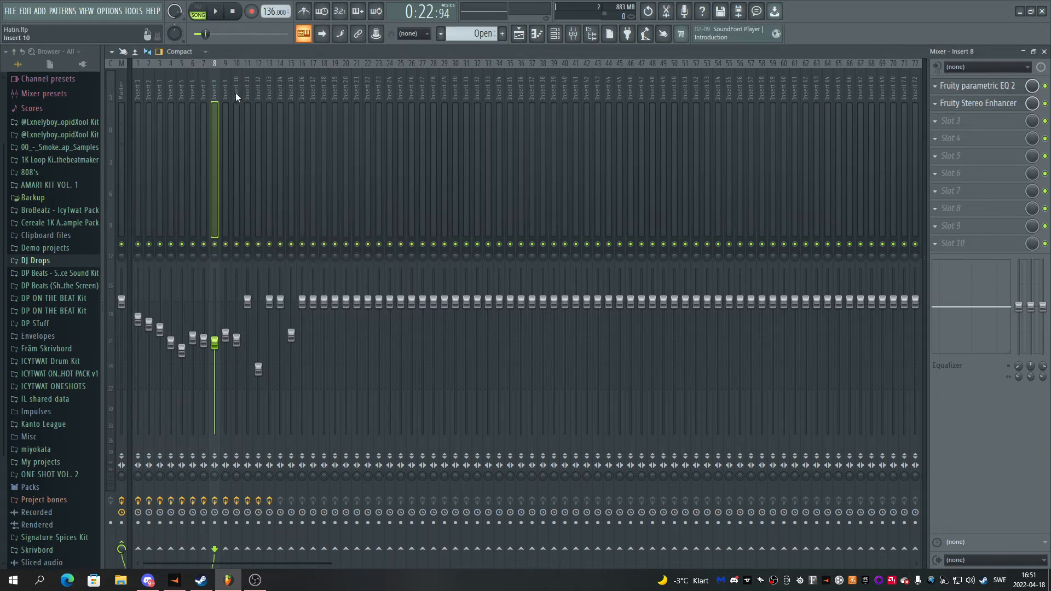
pyautogui.click(986, 104)
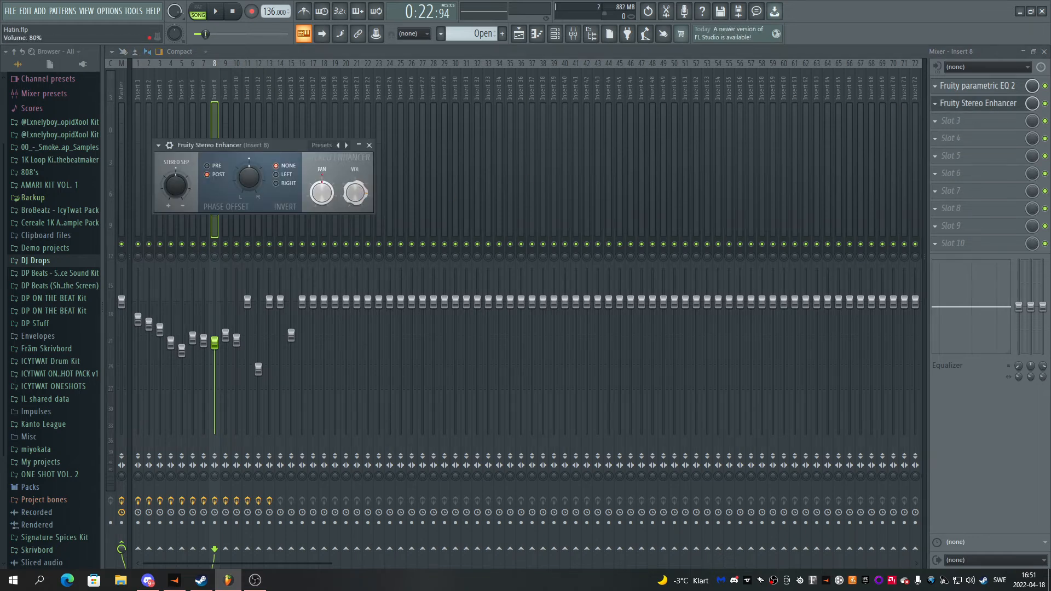
pyautogui.click(369, 145)
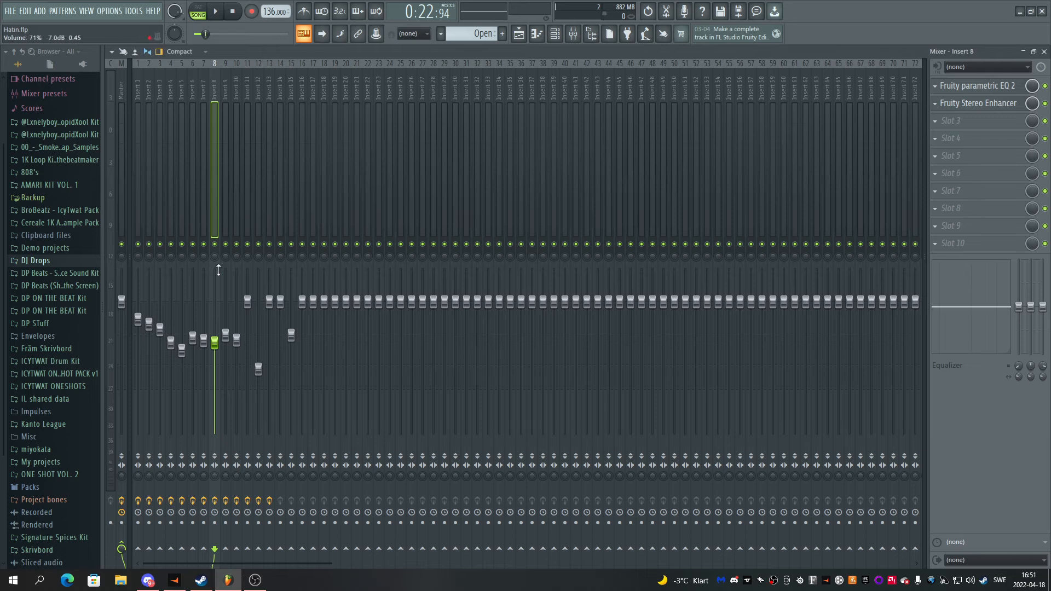
# Select Insert 11 in the mixer, inspect its Fruity parametric EQ 2 curve, and close the plugin
pyautogui.click(227, 92)
pyautogui.click(243, 87)
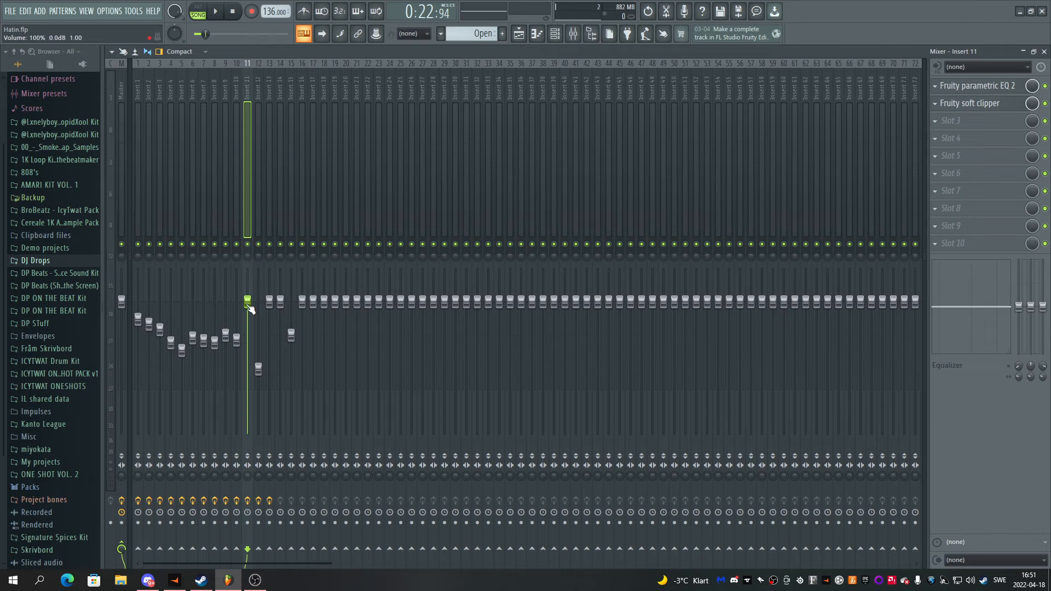
pyautogui.click(1001, 87)
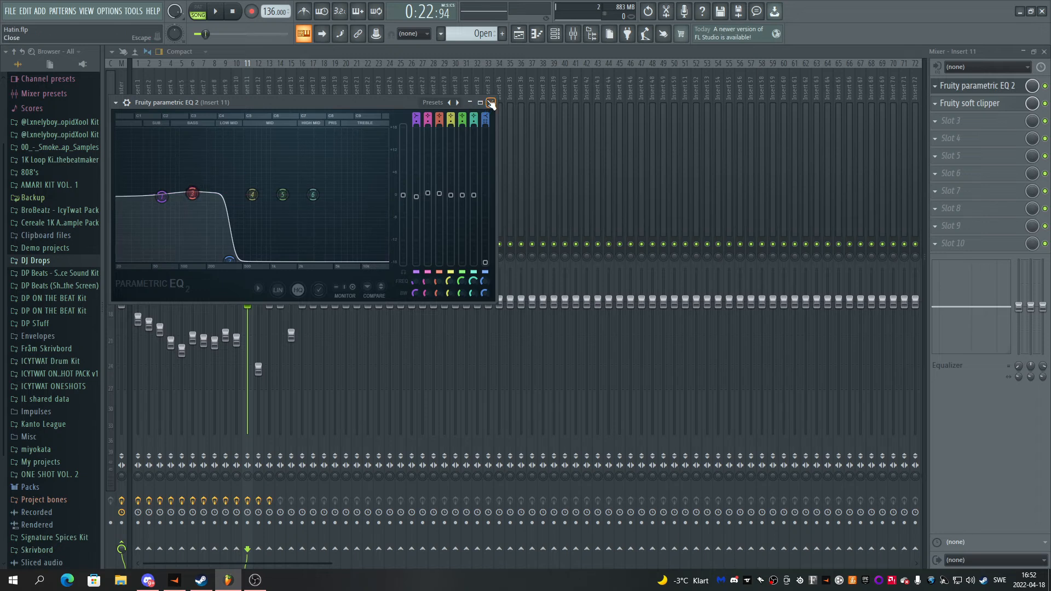
pyautogui.moveTo(163, 200); pyautogui.dragTo(161, 202)
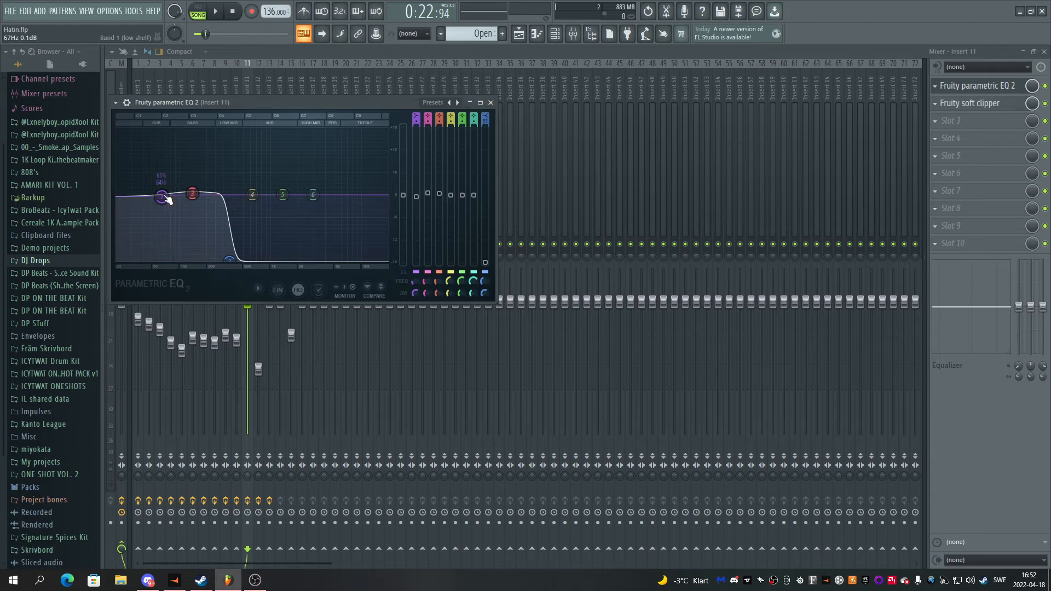
pyautogui.click(490, 103)
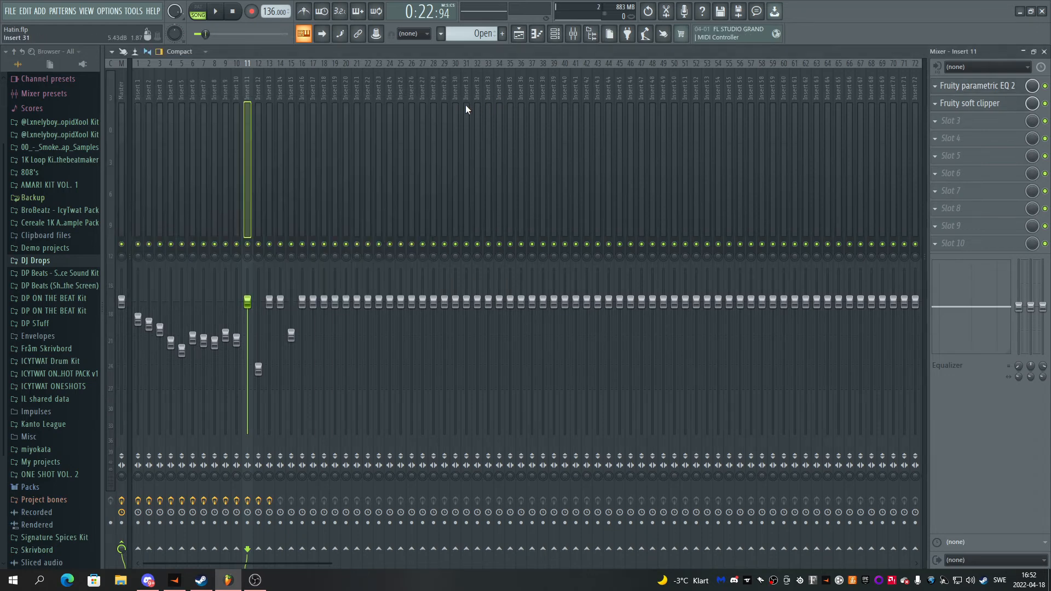
# Inspect the Fruity Stereo Enhancer and Fruity parametric EQ 2 on Insert 12, closing each one
pyautogui.click(260, 97)
pyautogui.click(987, 103)
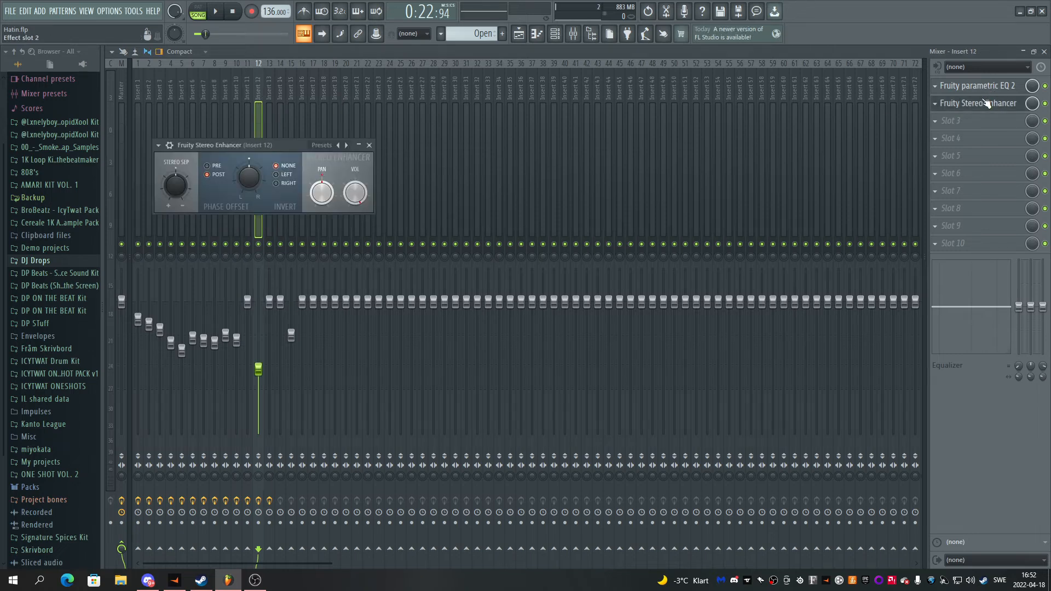
pyautogui.click(369, 145)
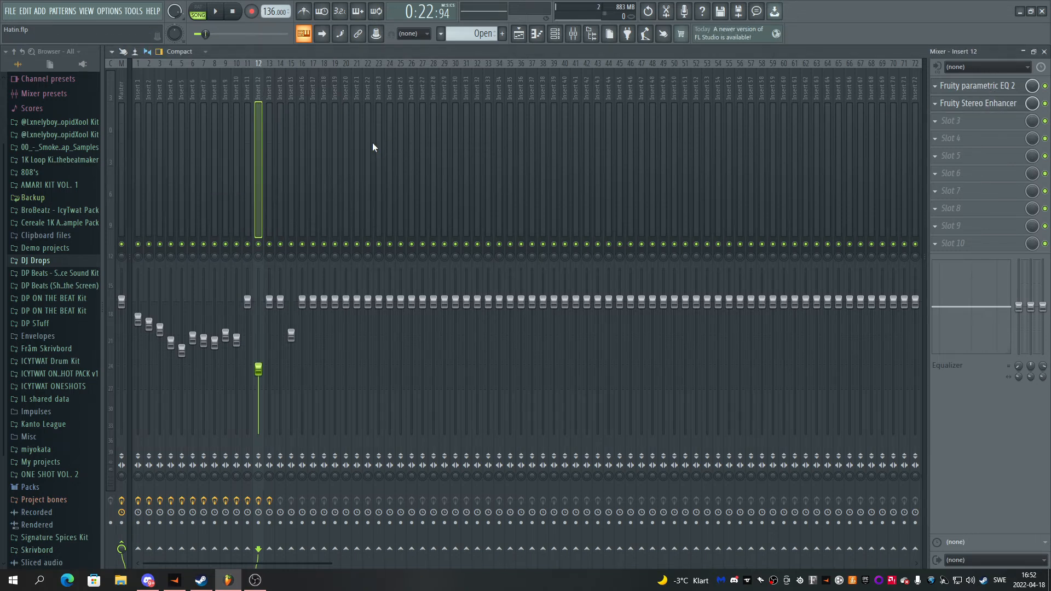
pyautogui.click(971, 86)
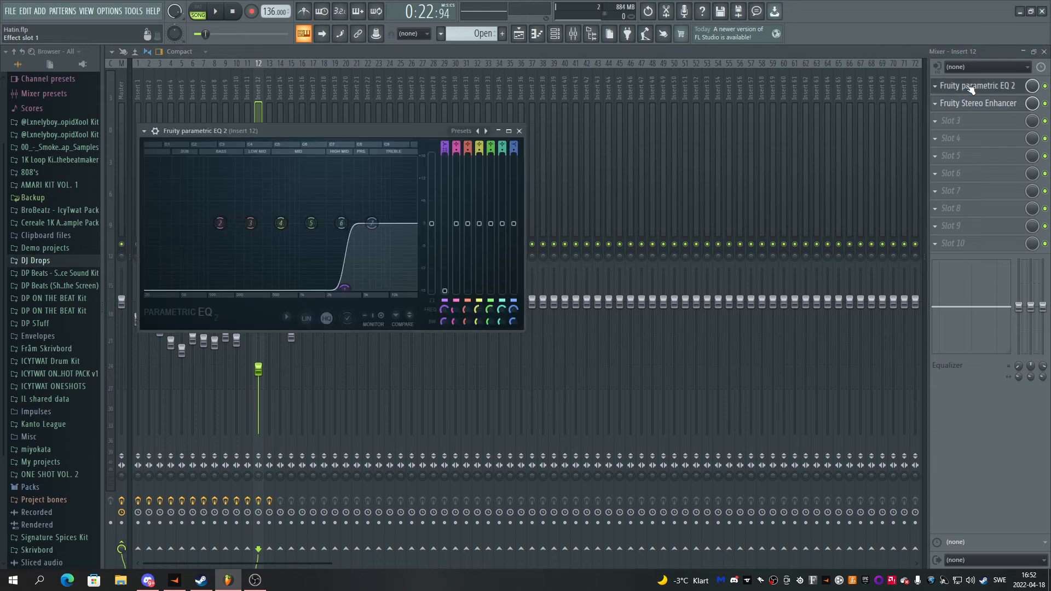
pyautogui.click(519, 131)
# Select Insert 13, inspect its Fruity parametric EQ 2 curve, and close the plugin
pyautogui.click(271, 99)
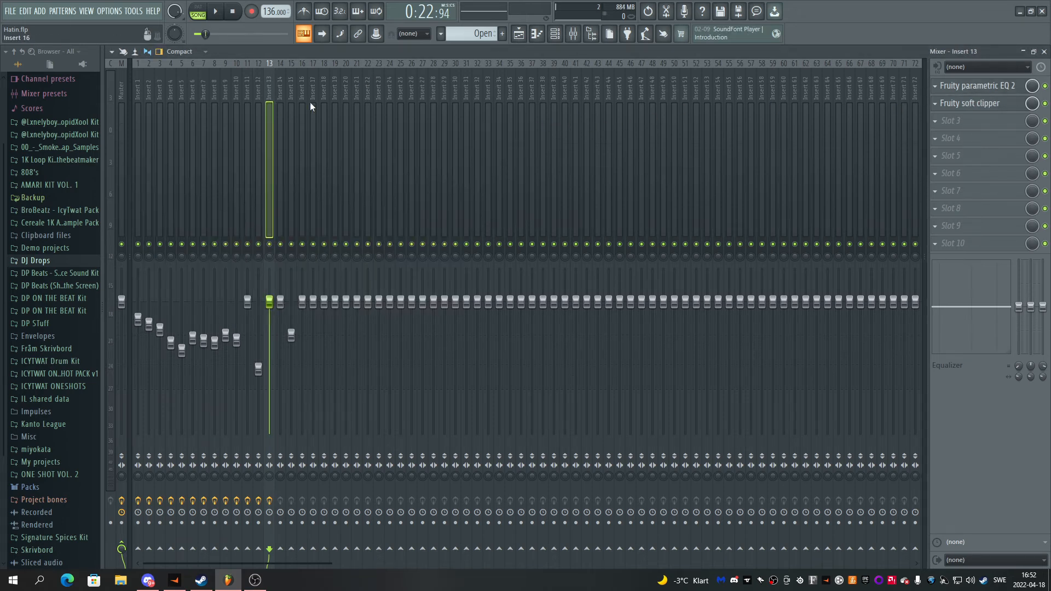
pyautogui.click(983, 86)
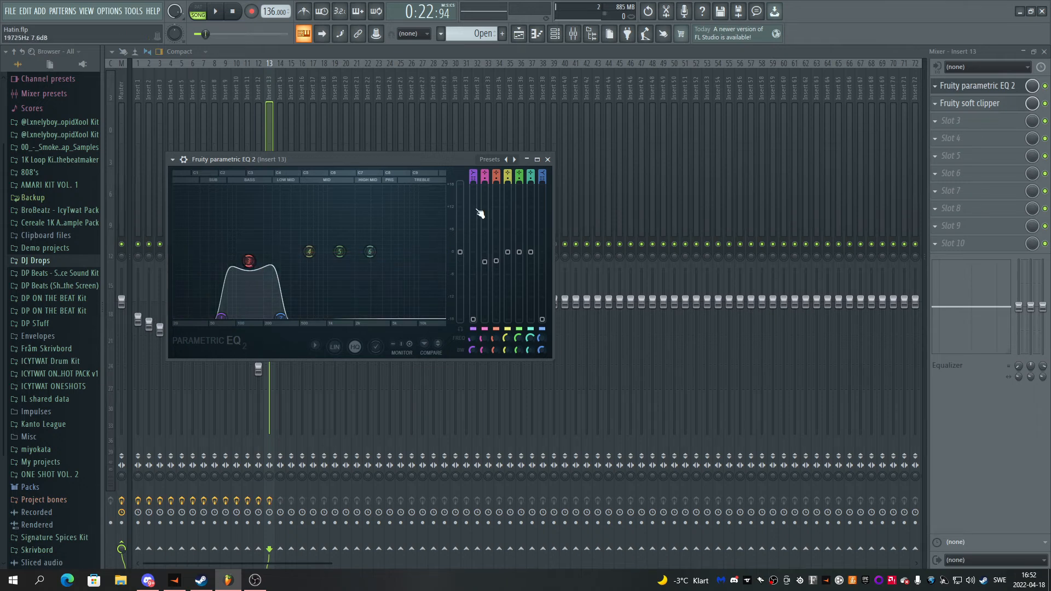
pyautogui.click(548, 160)
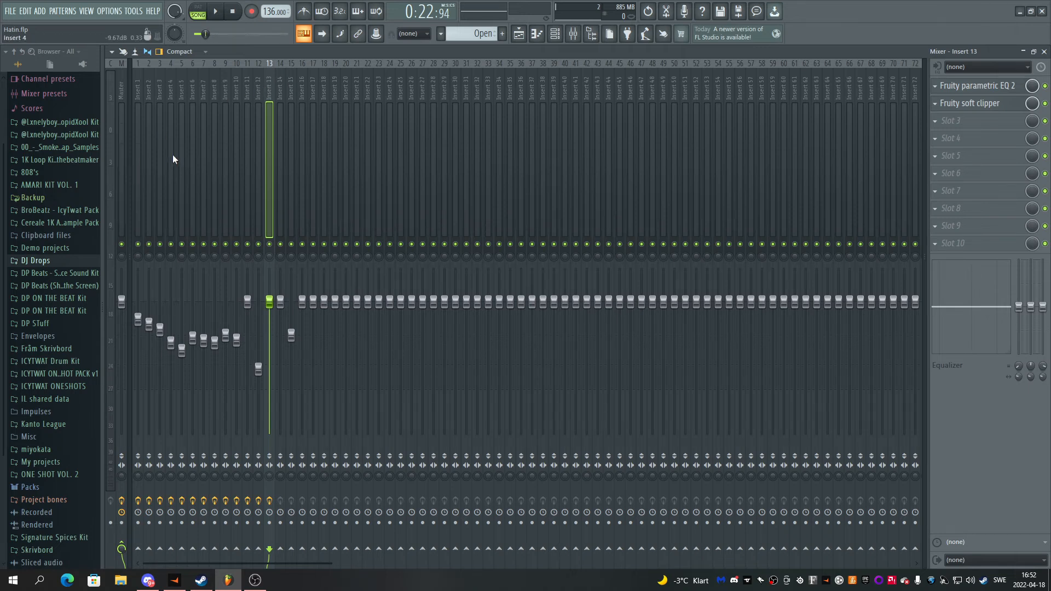
# Step through mixer Inserts 14, 15 and 16 to check their effect slots
pyautogui.click(278, 90)
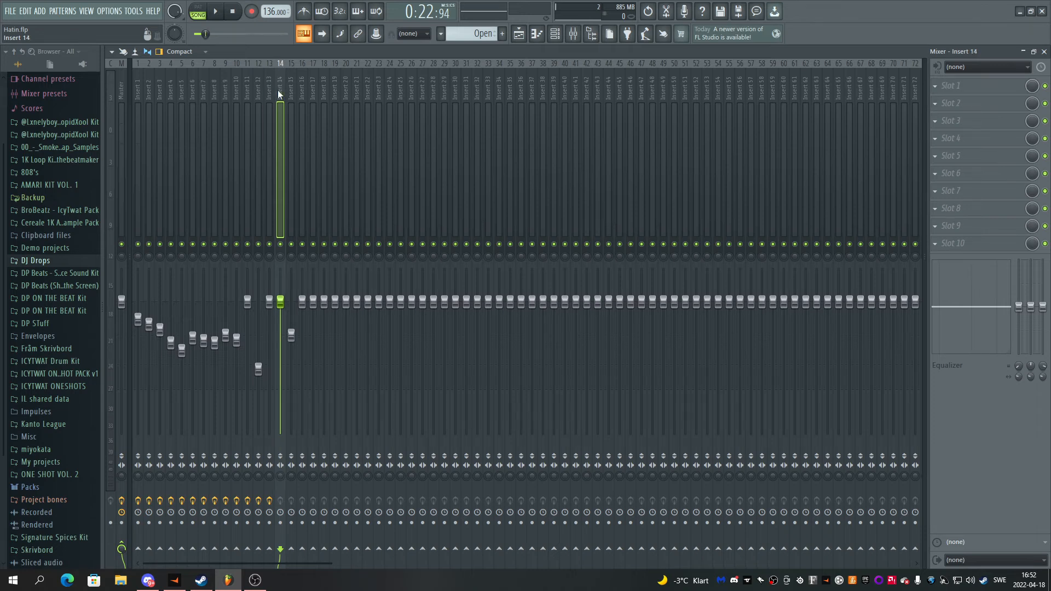
pyautogui.click(293, 93)
pyautogui.click(282, 91)
pyautogui.click(290, 92)
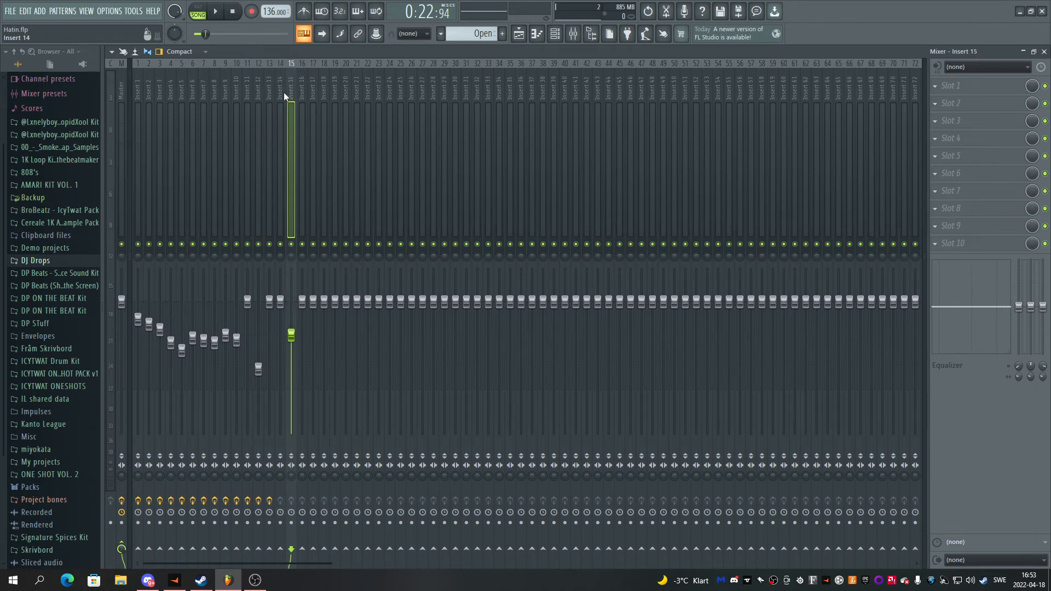
pyautogui.click(284, 92)
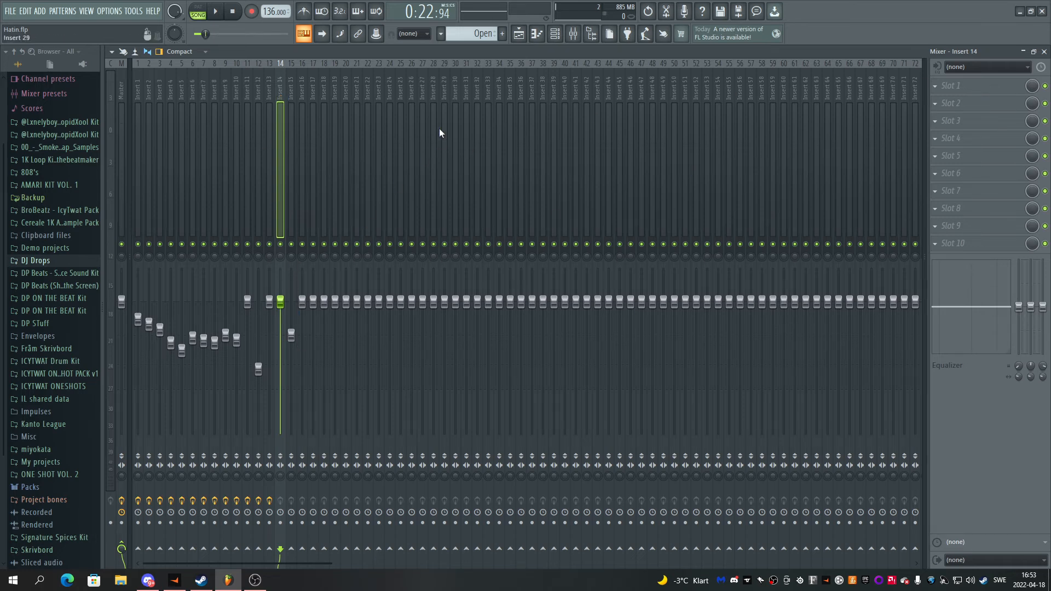
pyautogui.click(290, 88)
pyautogui.click(301, 89)
pyautogui.click(296, 91)
pyautogui.click(300, 90)
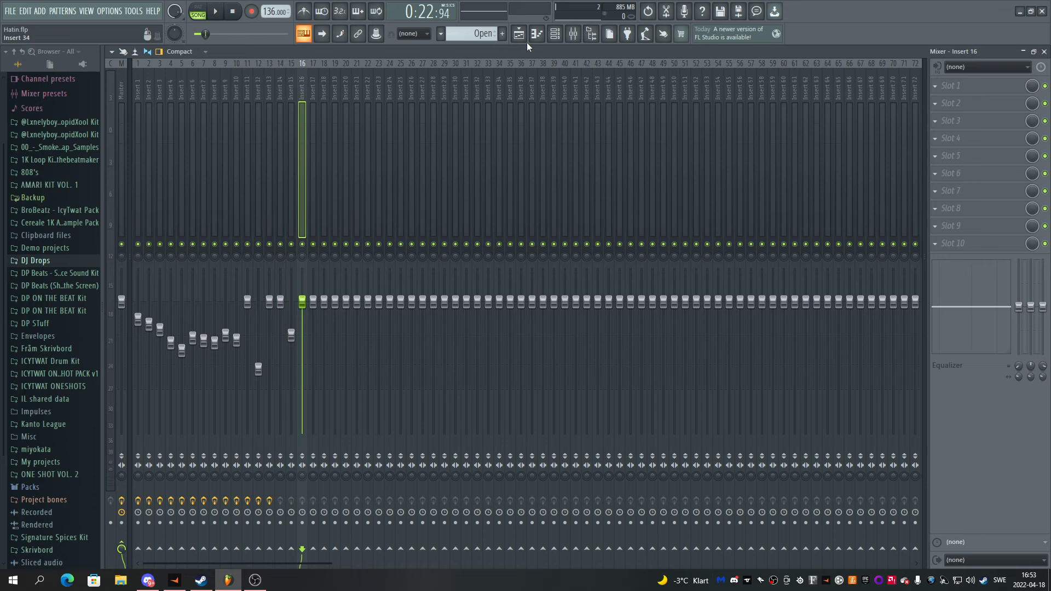
# Unmute Track 17 in the playlist and play the arrangement from its FX clip at bar 44, stopping after a short listen
pyautogui.click(554, 34)
pyautogui.click(519, 34)
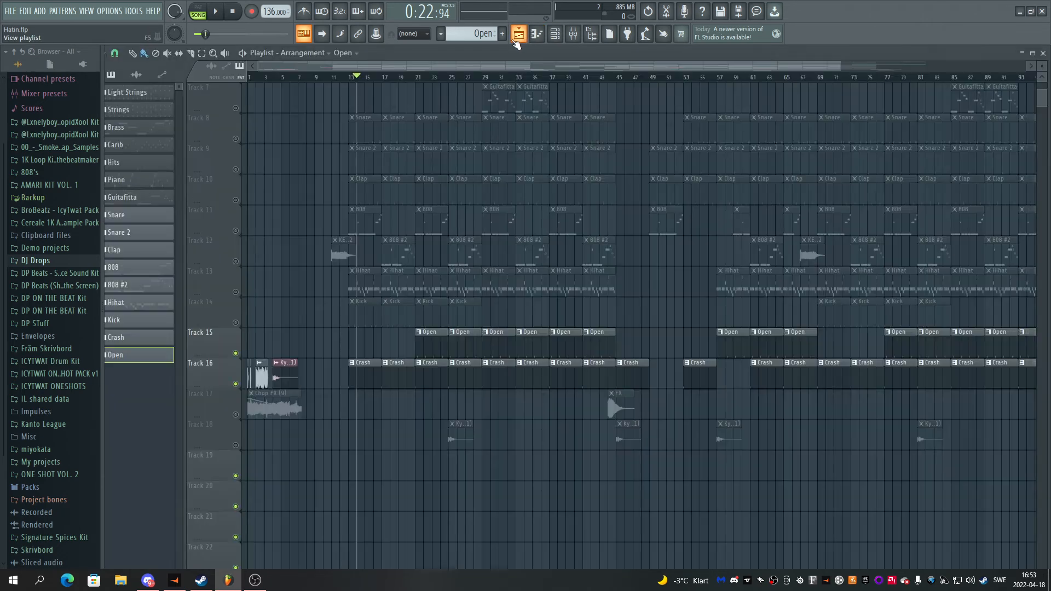
pyautogui.scroll(1, 367, 82)
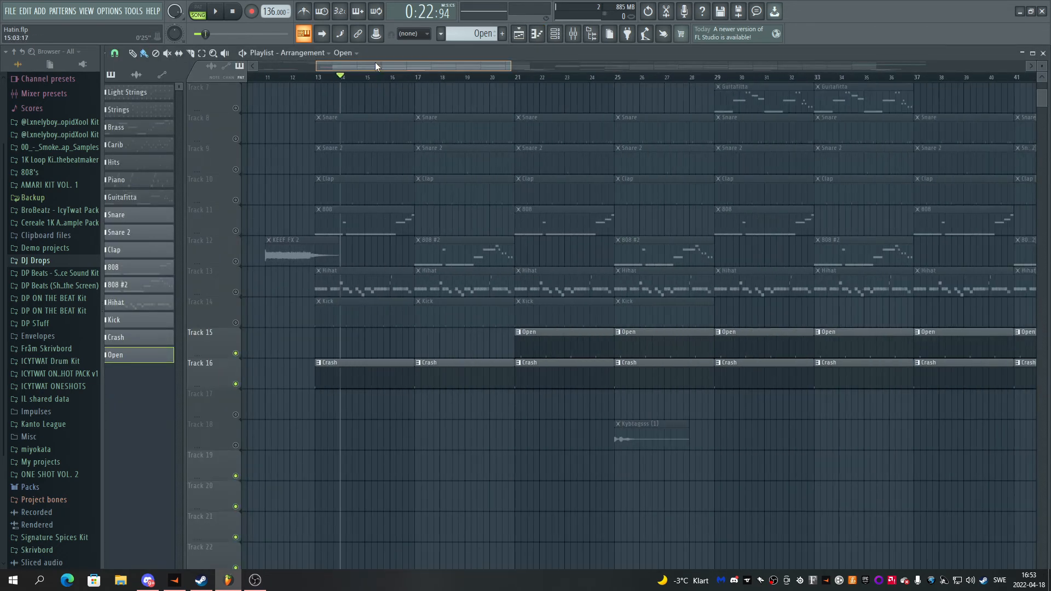
pyautogui.moveTo(376, 66); pyautogui.dragTo(317, 67)
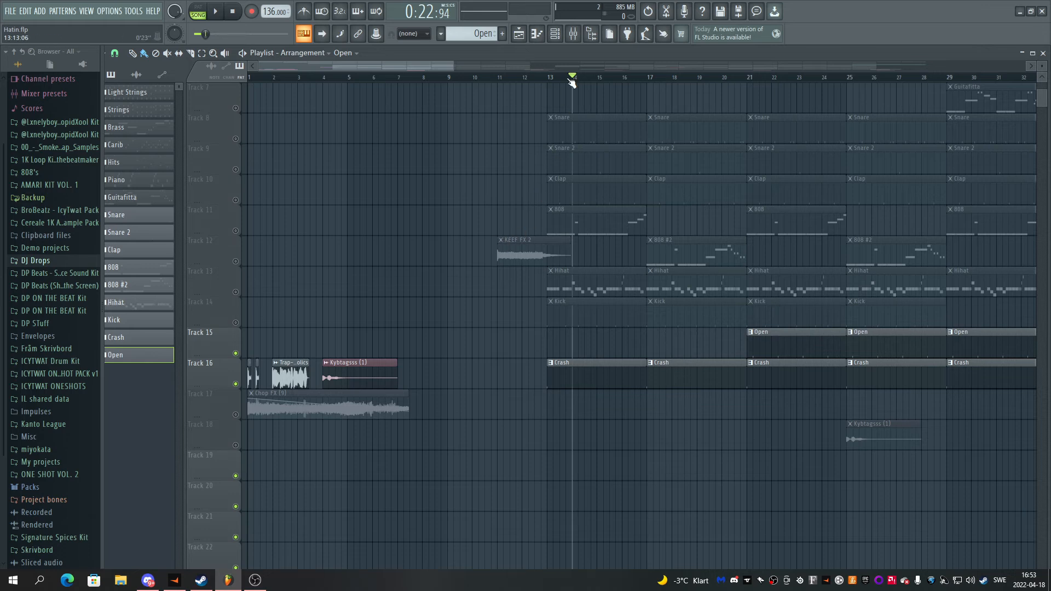
pyautogui.scroll(-2, 572, 79)
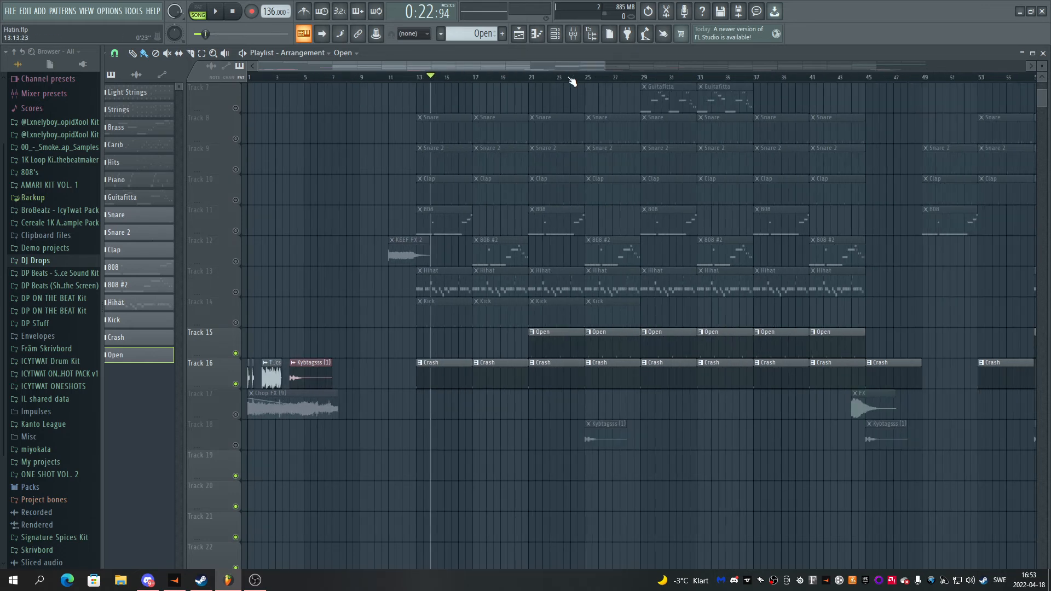
pyautogui.click(838, 78)
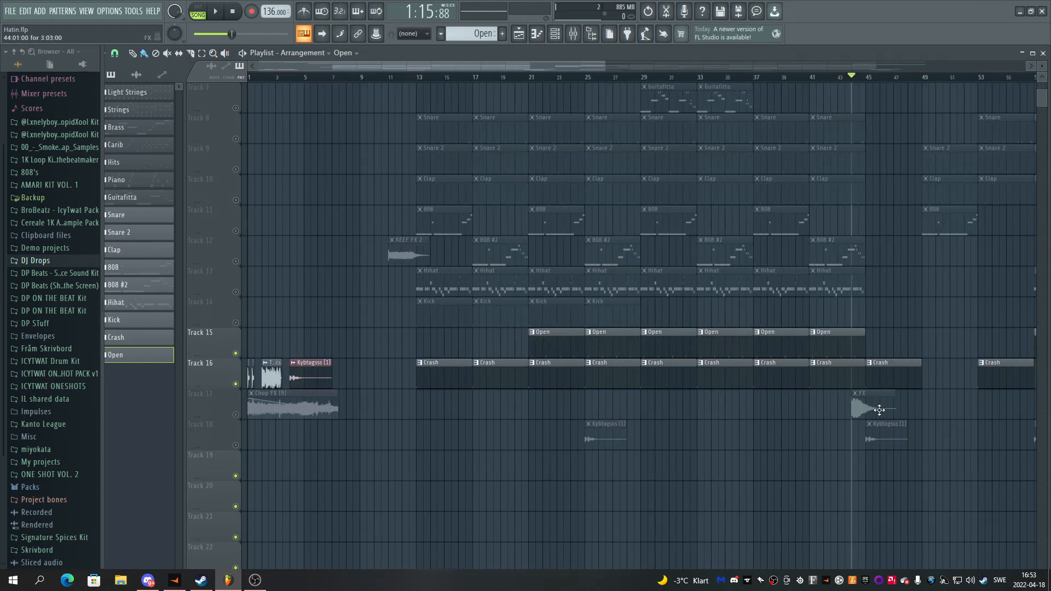
pyautogui.click(236, 414)
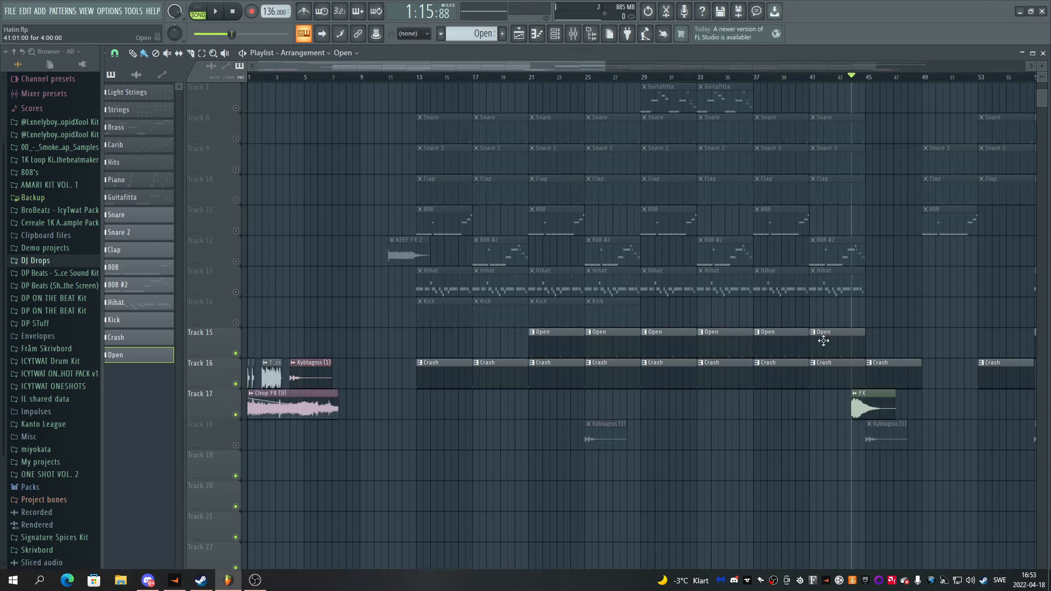
pyautogui.press('space')
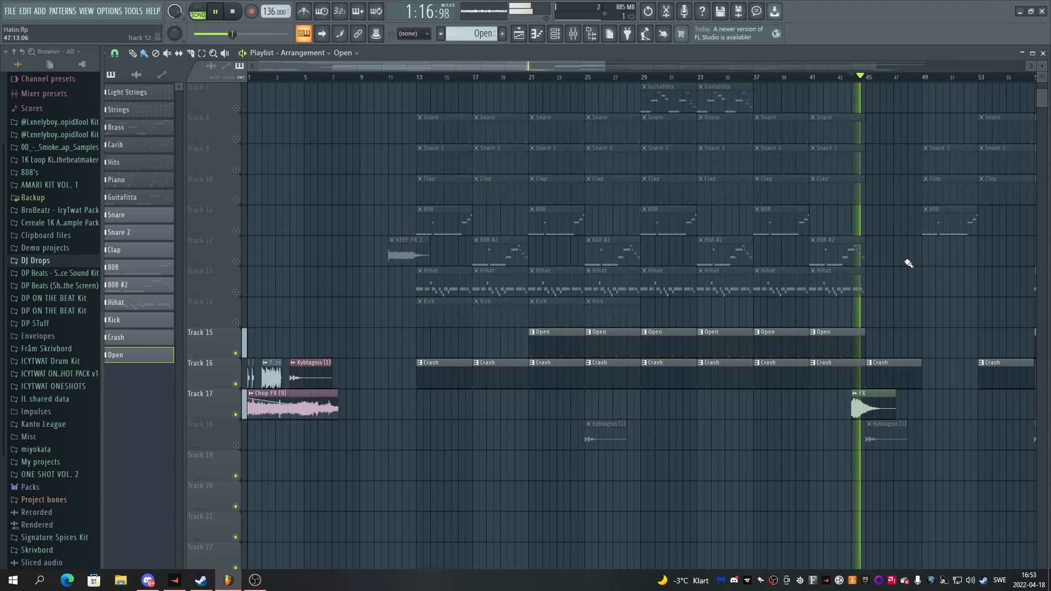
pyautogui.press('space')
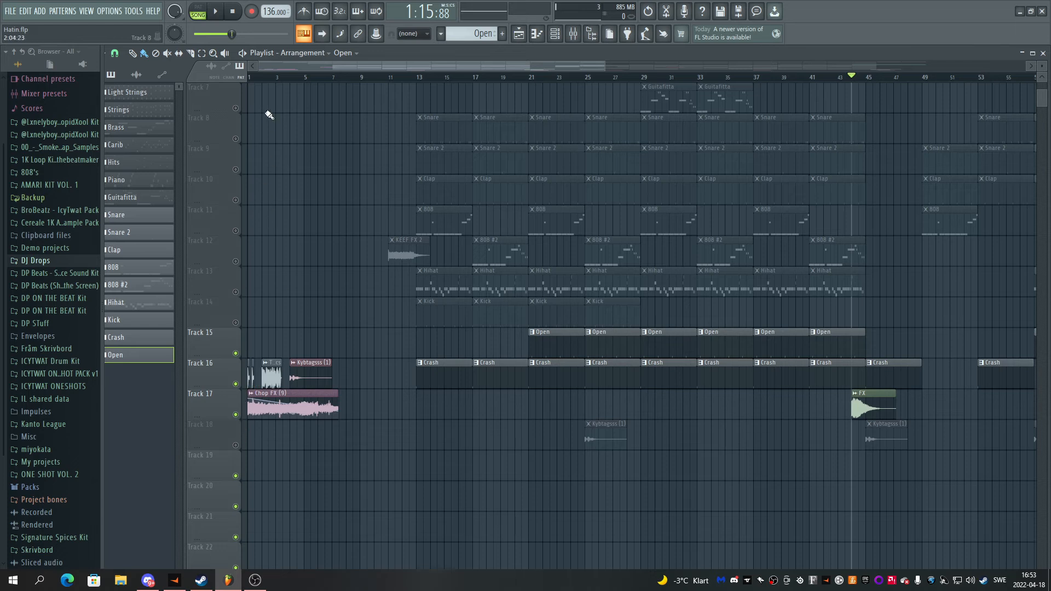
# Play the intro clips on Tracks 16 and 17 from the start of the song, and stop playback
pyautogui.click(249, 78)
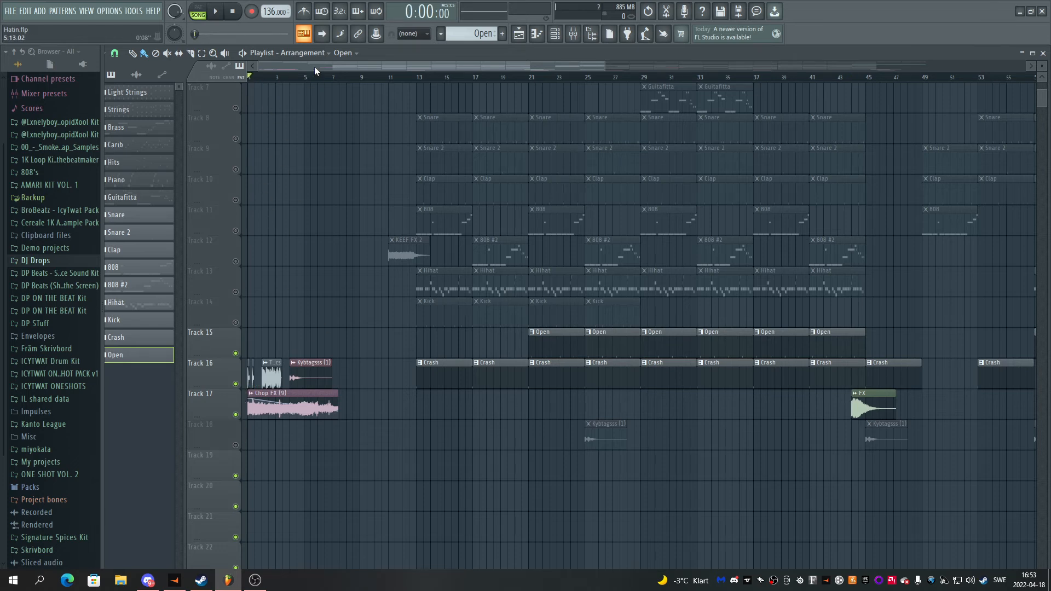
pyautogui.scroll(3, 295, 66)
pyautogui.scroll(3, 290, 69)
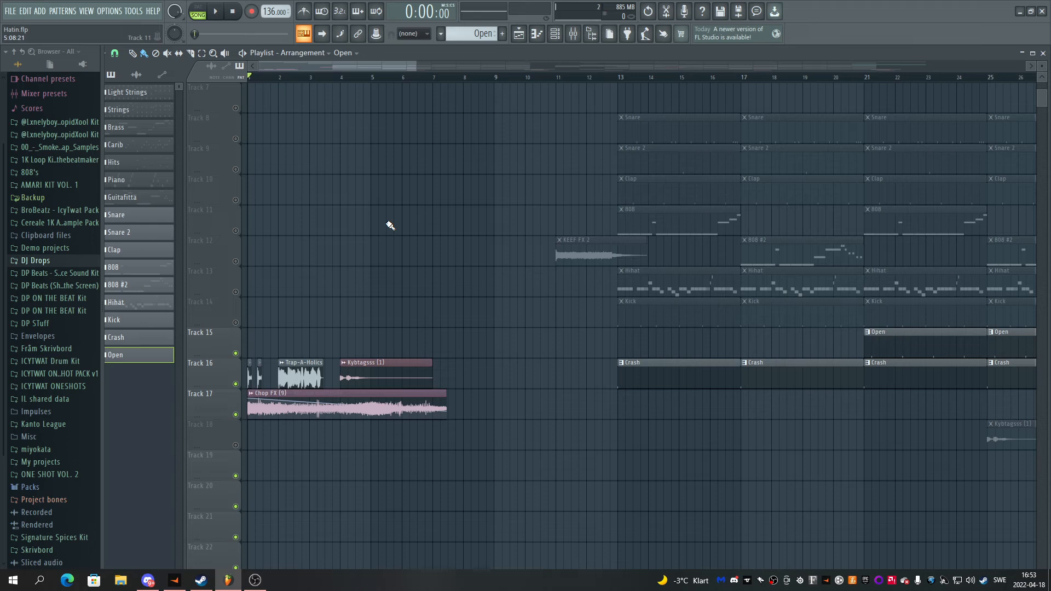
pyautogui.press('space')
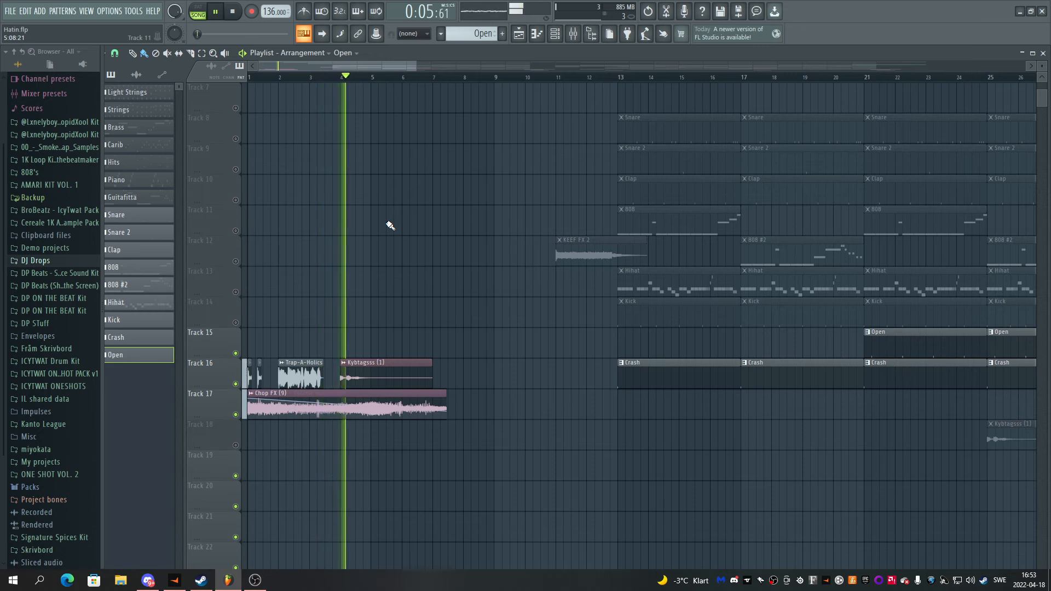
pyautogui.press('space')
# Unmute playlist Track 18 and Tracks 14 up through 9
pyautogui.scroll(2, 407, 102)
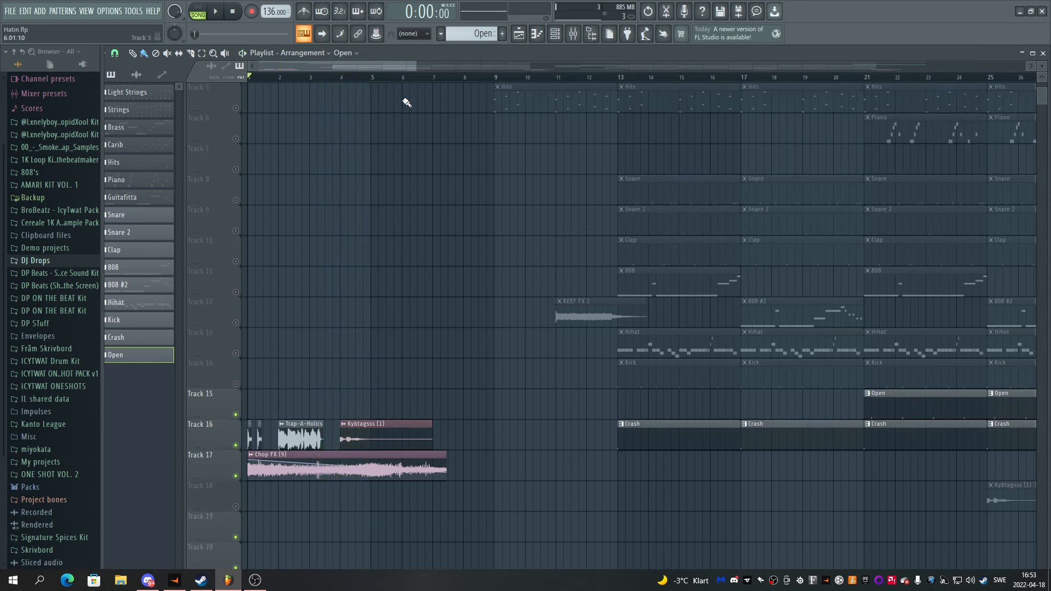
pyautogui.scroll(-6, 420, 82)
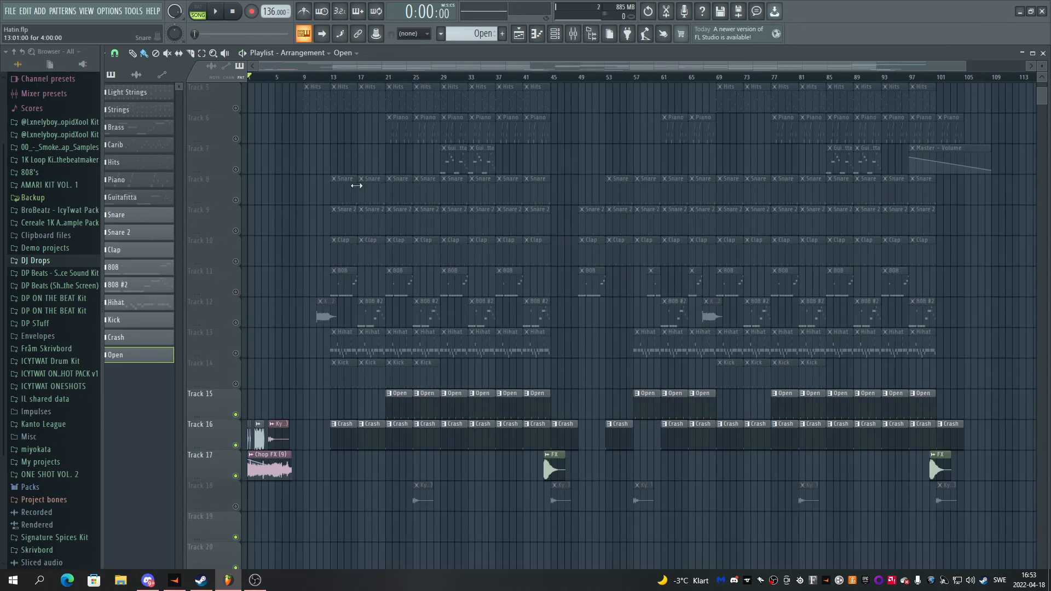
pyautogui.scroll(-2, 298, 335)
pyautogui.click(235, 446)
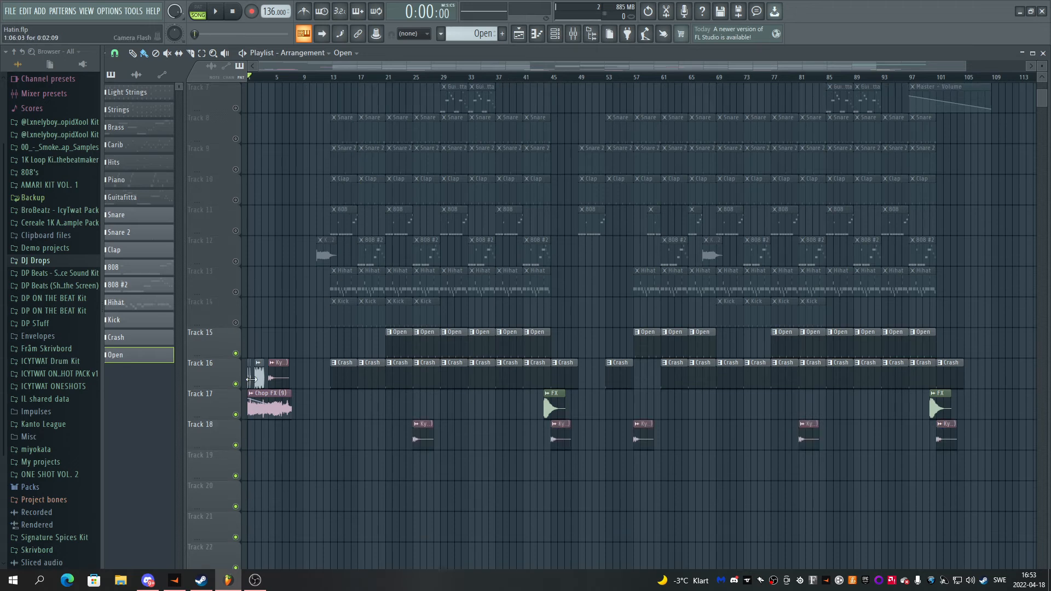
pyautogui.click(236, 323)
pyautogui.click(236, 292)
pyautogui.scroll(2, 240, 299)
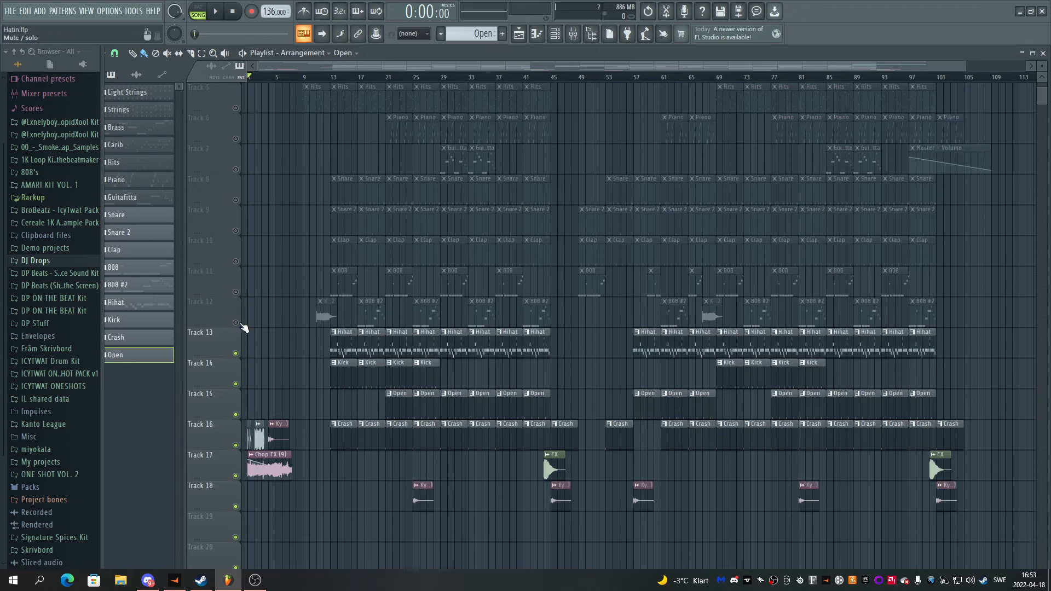
pyautogui.click(235, 322)
pyautogui.click(235, 292)
pyautogui.click(235, 261)
pyautogui.click(235, 230)
# Unmute the remaining playlist tracks, from Track 8 up to Track 1
pyautogui.scroll(3, 246, 244)
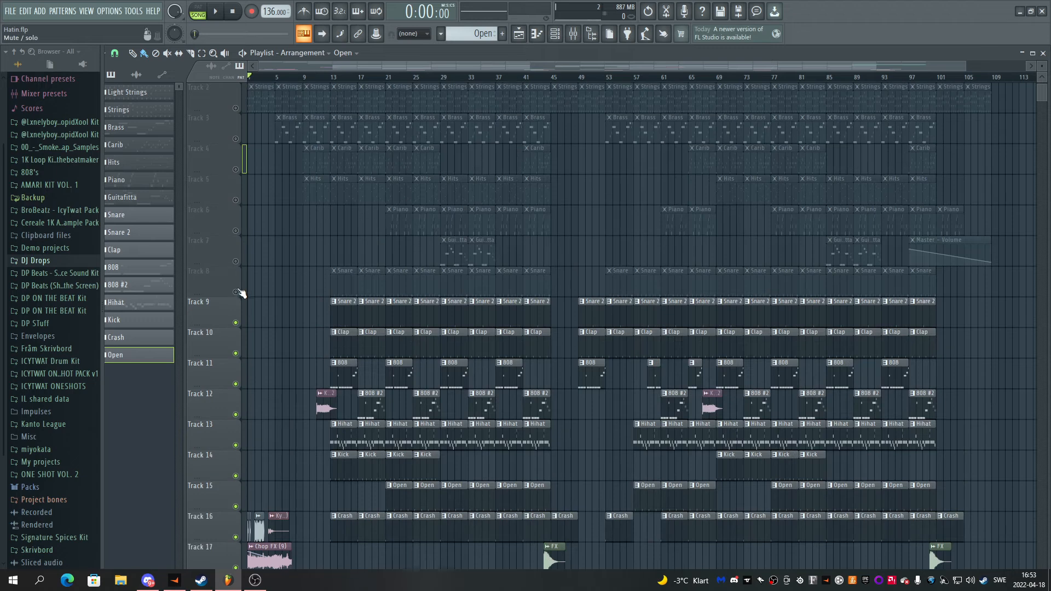
pyautogui.click(236, 292)
pyautogui.click(236, 261)
pyautogui.click(235, 231)
pyautogui.click(235, 200)
pyautogui.click(235, 170)
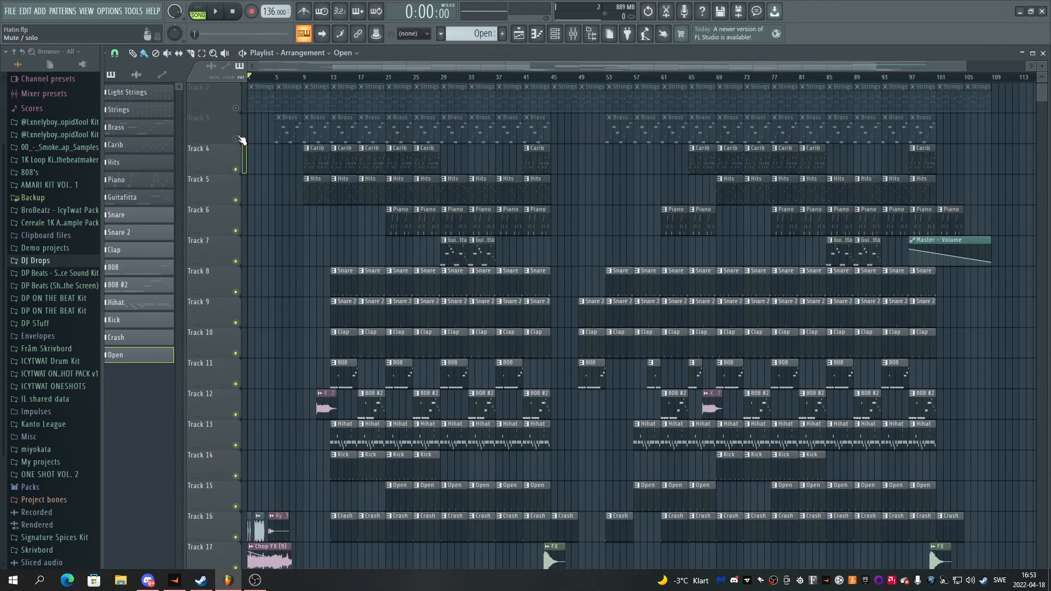
pyautogui.click(235, 139)
pyautogui.click(236, 108)
pyautogui.scroll(1, 245, 129)
pyautogui.click(236, 108)
# Play the full arrangement from the start with all tracks unmuted, and stop it after a long listen
pyautogui.scroll(-1, 379, 164)
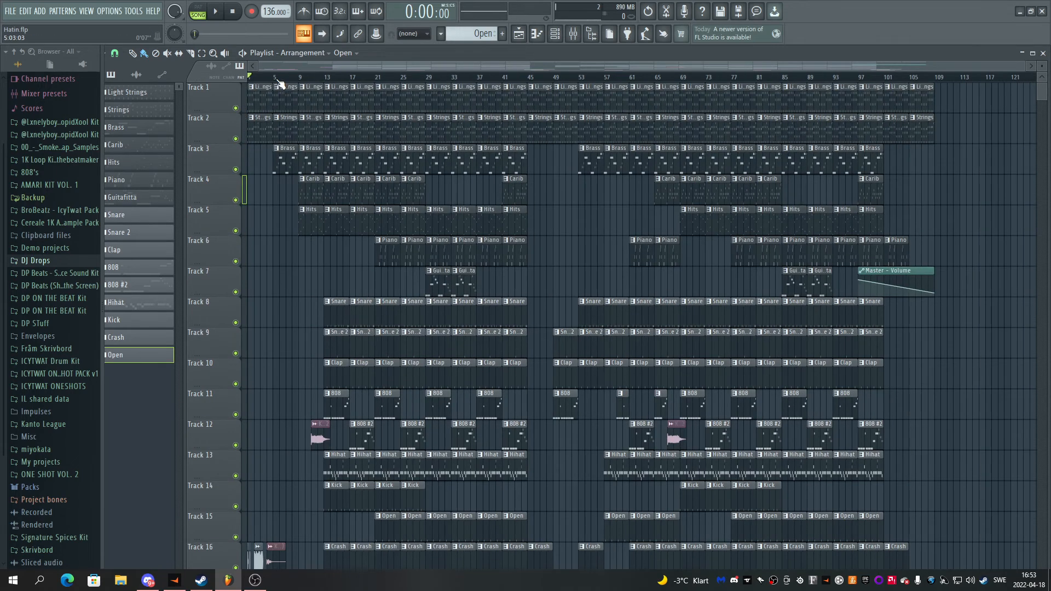
pyautogui.press('space')
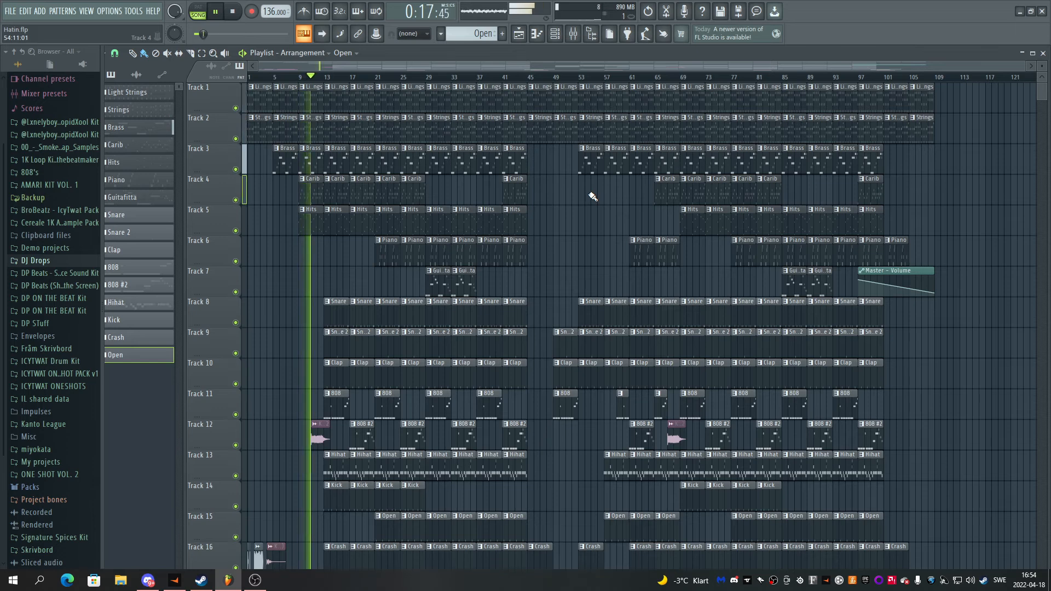
pyautogui.scroll(-1, 594, 197)
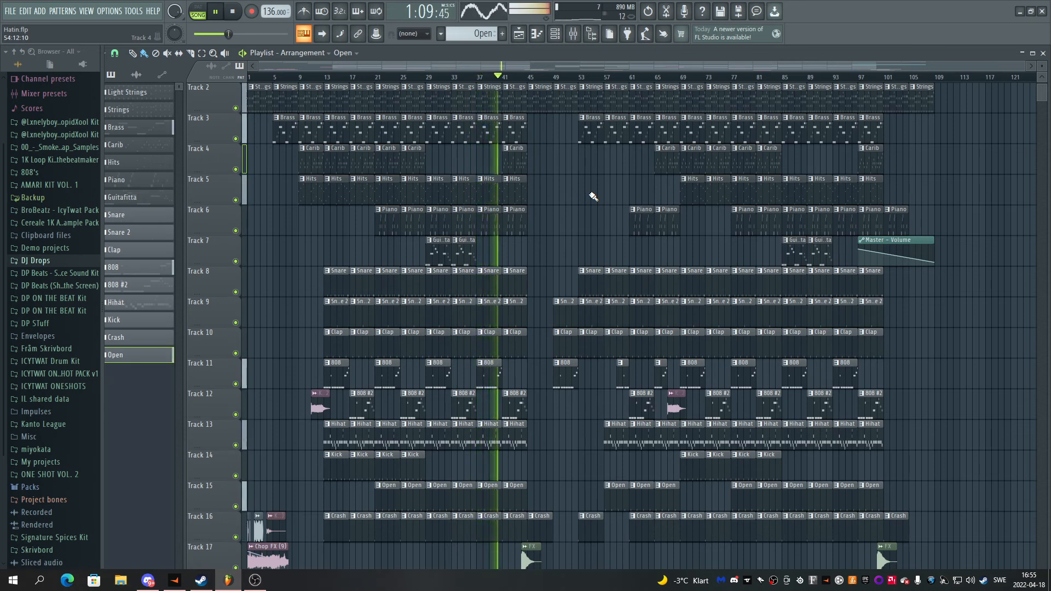
pyautogui.press('space')
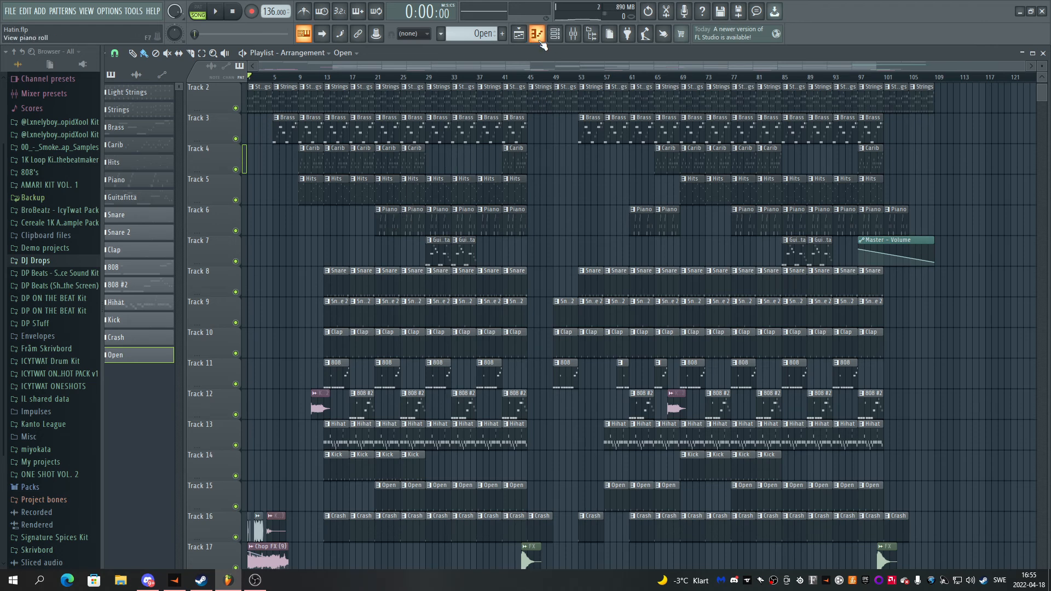
# Examine the first part of the arrangement, from the intro through the section starting at bar 13, across Tracks 1 to 18
pyautogui.scroll(3, 460, 71)
pyautogui.moveTo(460, 70); pyautogui.dragTo(364, 70)
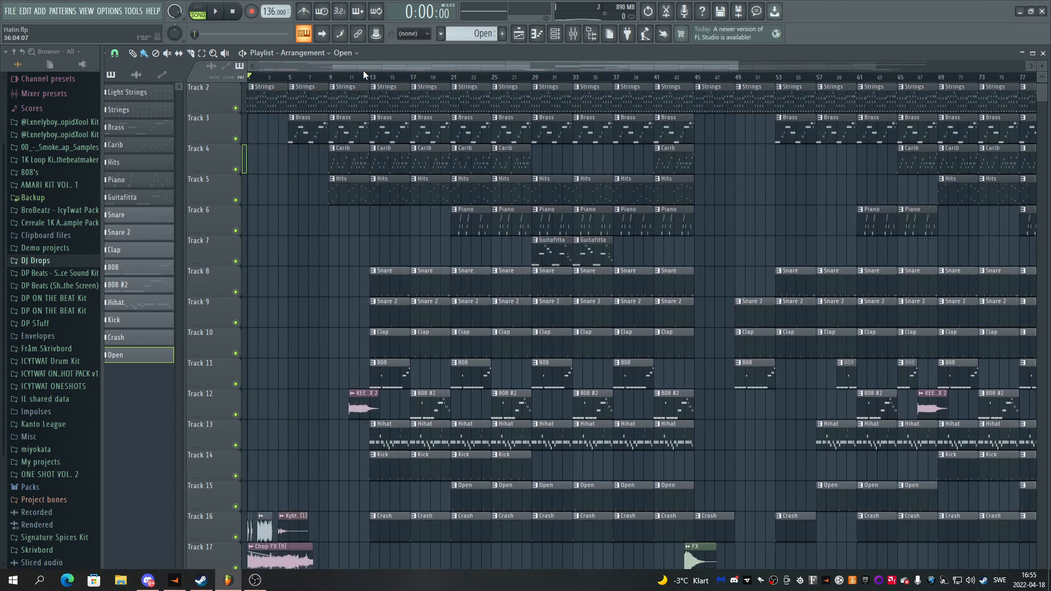
pyautogui.scroll(-1, 370, 78)
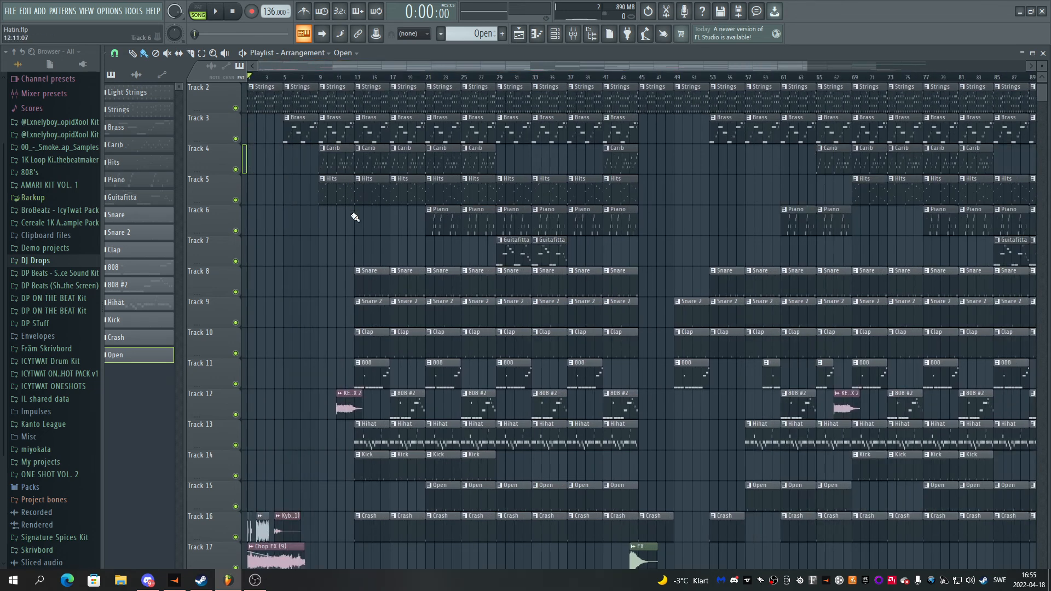
pyautogui.scroll(-1, 353, 215)
pyautogui.scroll(2, 345, 218)
pyautogui.scroll(-1, 351, 79)
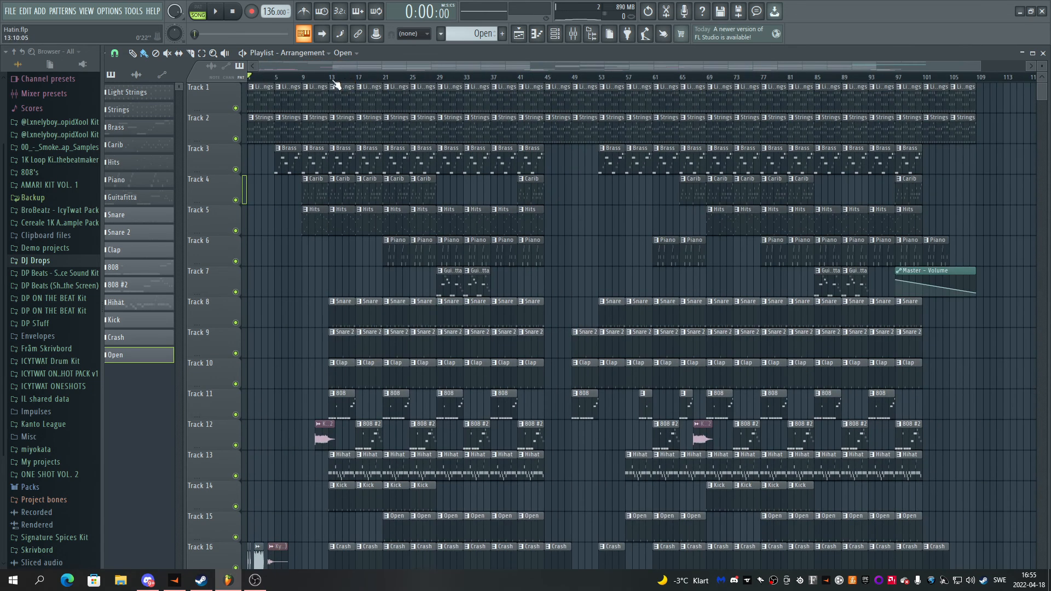
pyautogui.scroll(2, 331, 78)
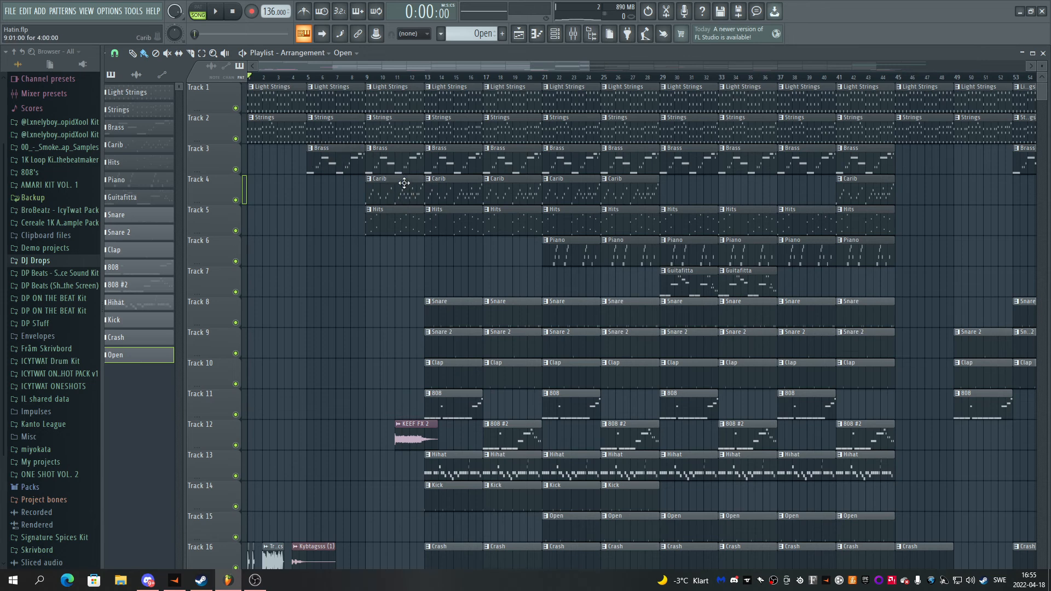
pyautogui.scroll(-2, 424, 82)
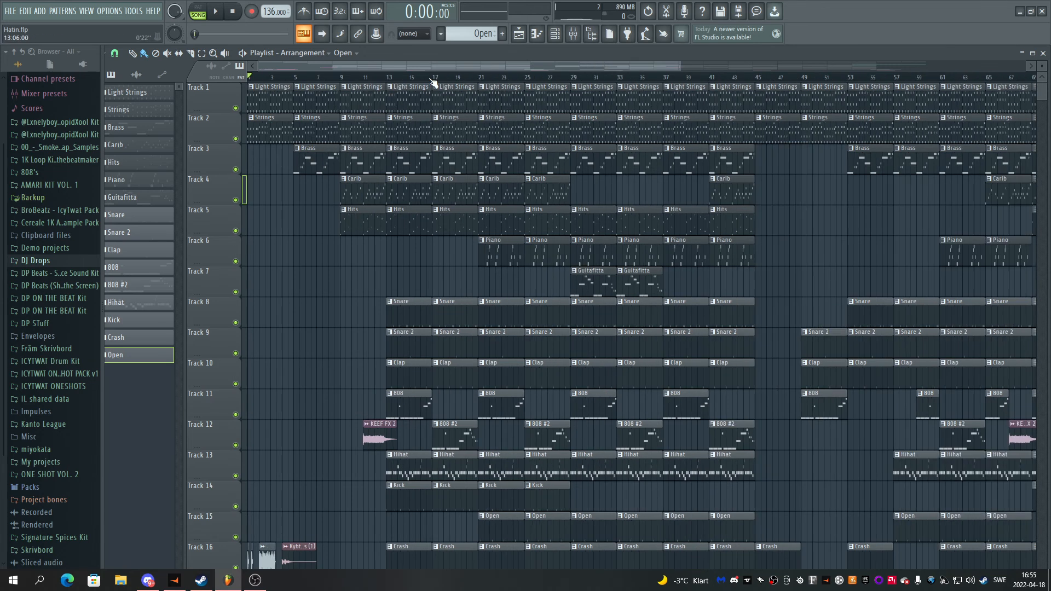
pyautogui.scroll(-2, 364, 341)
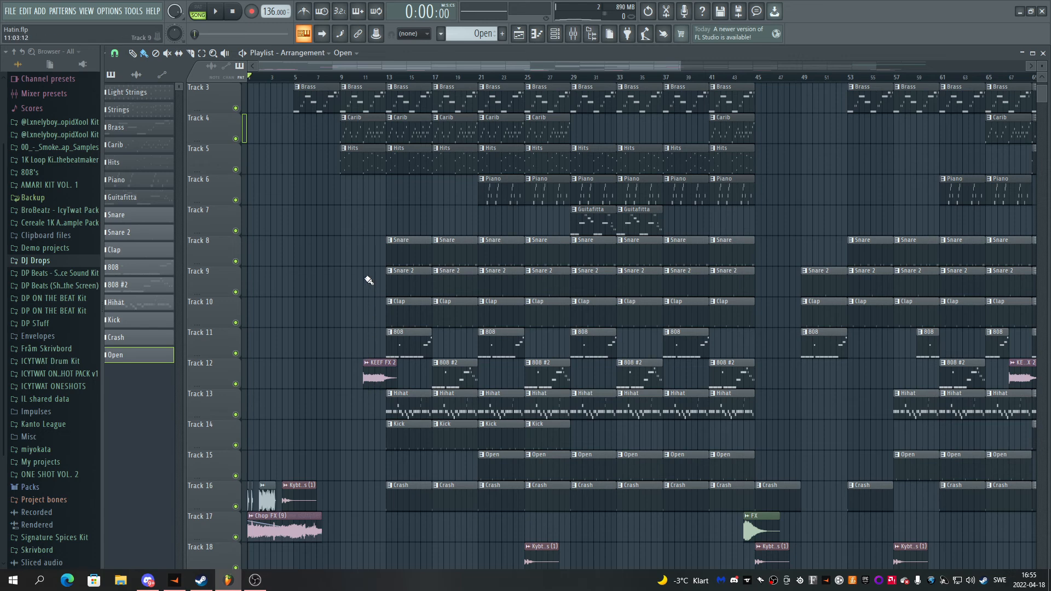
pyautogui.scroll(-2, 429, 75)
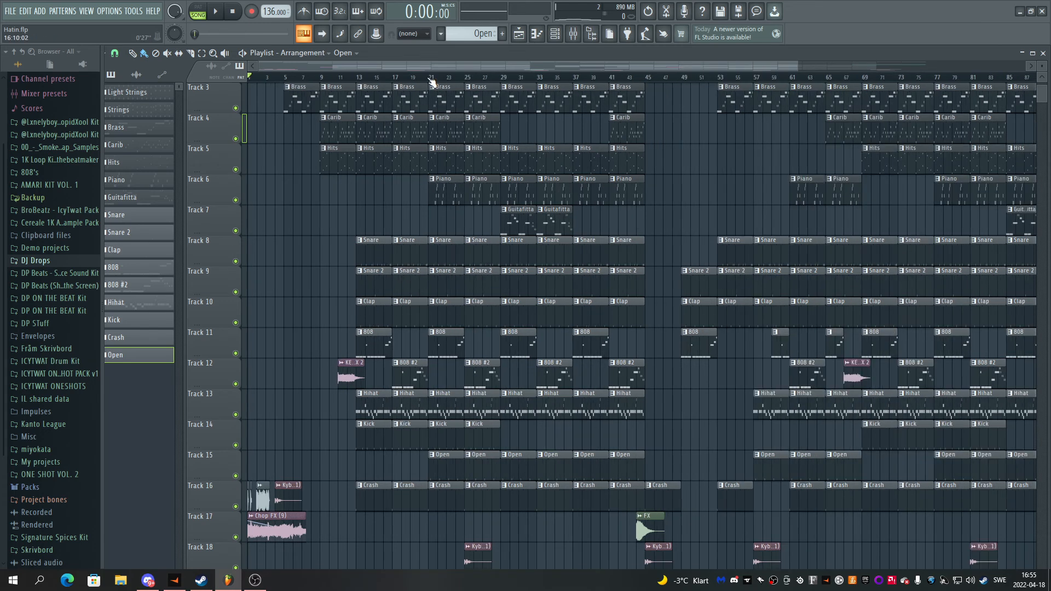
pyautogui.scroll(-2, 323, 224)
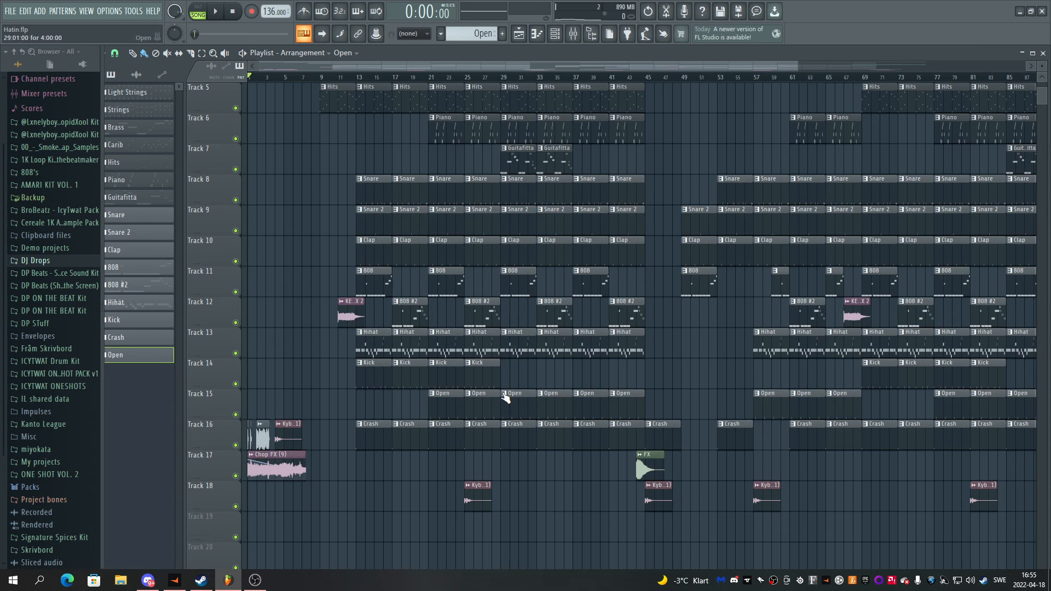
# Examine the break around bars 45 to 53, including where the Snare 2, Clap and 808 clips come back in
pyautogui.scroll(4, 569, 362)
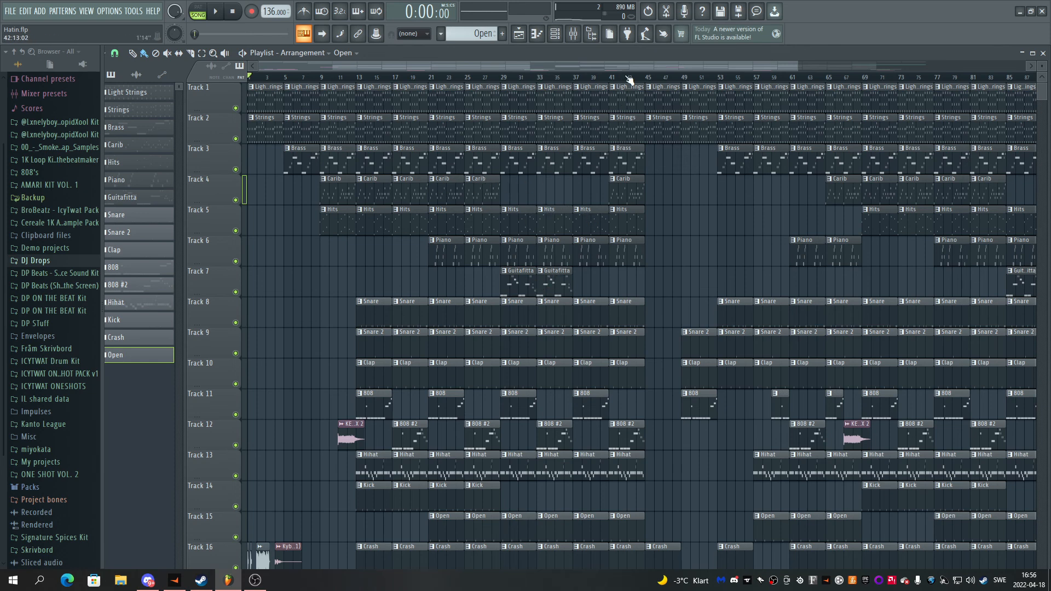
pyautogui.scroll(-3, 629, 80)
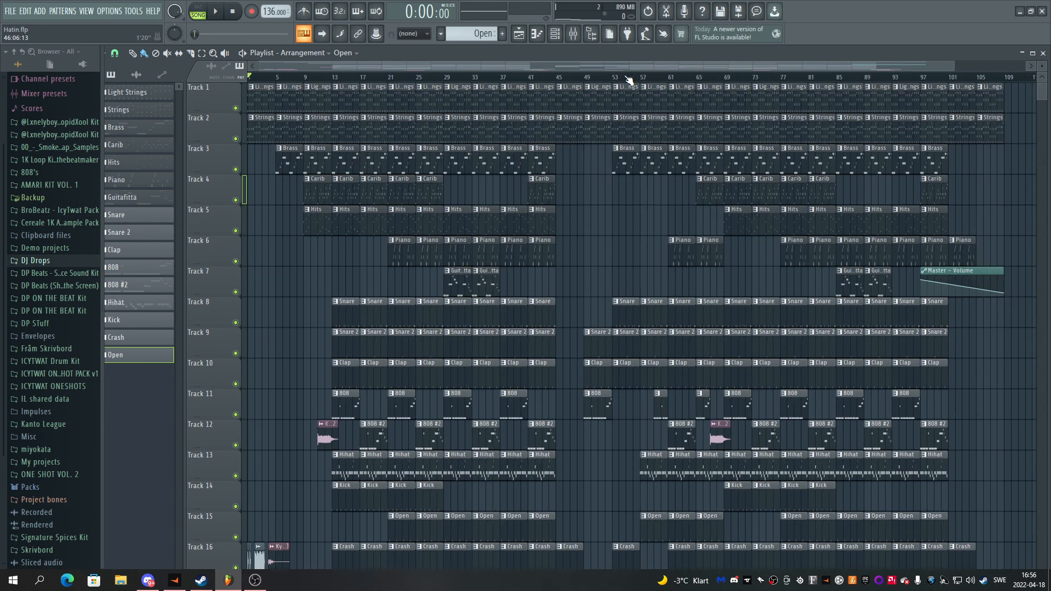
pyautogui.scroll(-4, 577, 188)
pyautogui.scroll(-1, 577, 188)
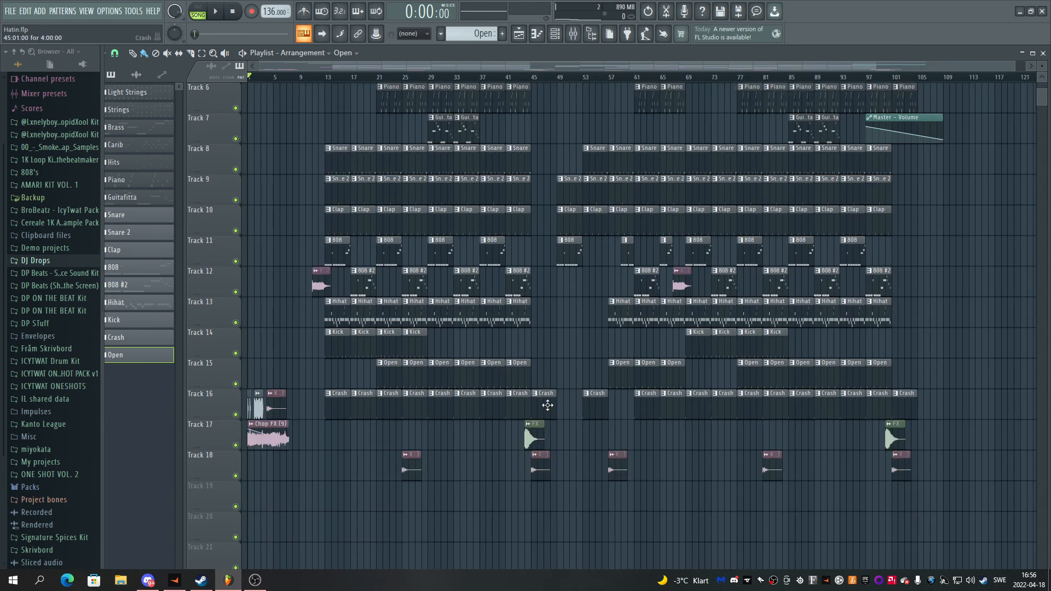
pyautogui.scroll(4, 553, 404)
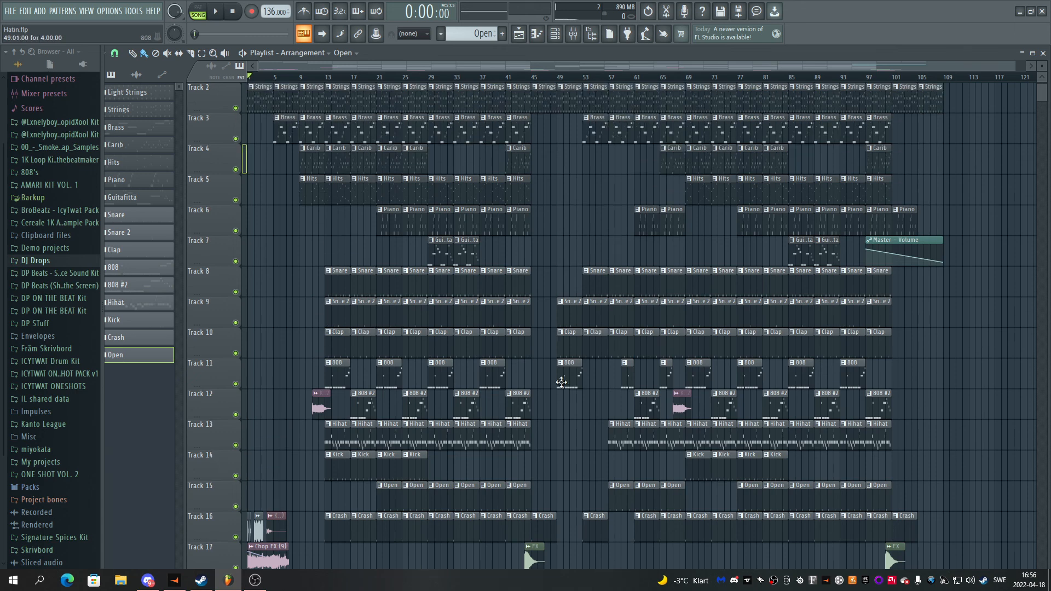
pyautogui.scroll(1, 539, 180)
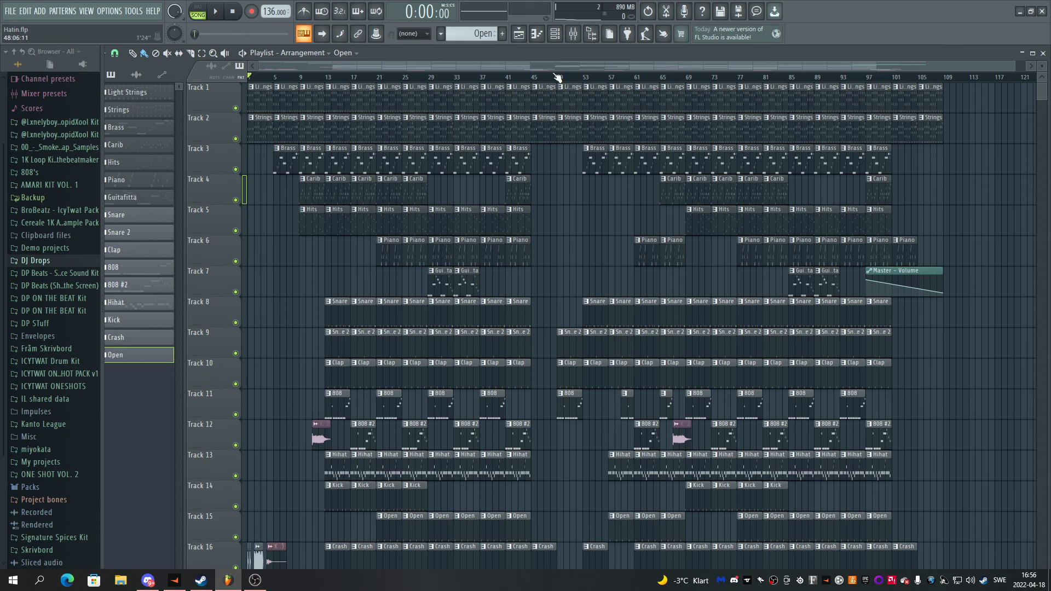
pyautogui.scroll(4, 556, 77)
pyautogui.scroll(-3, 544, 77)
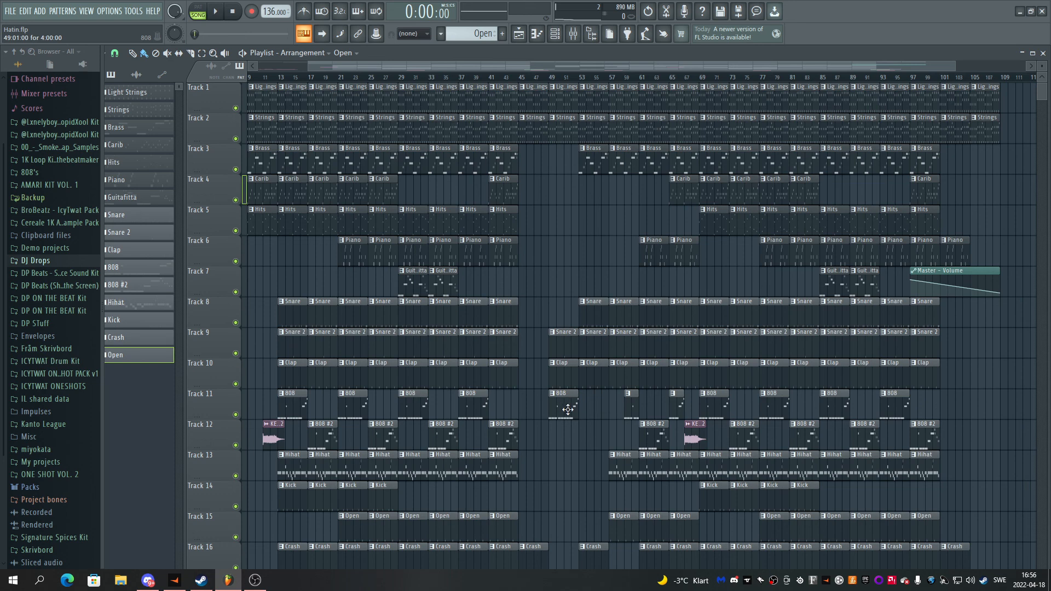
pyautogui.scroll(4, 559, 359)
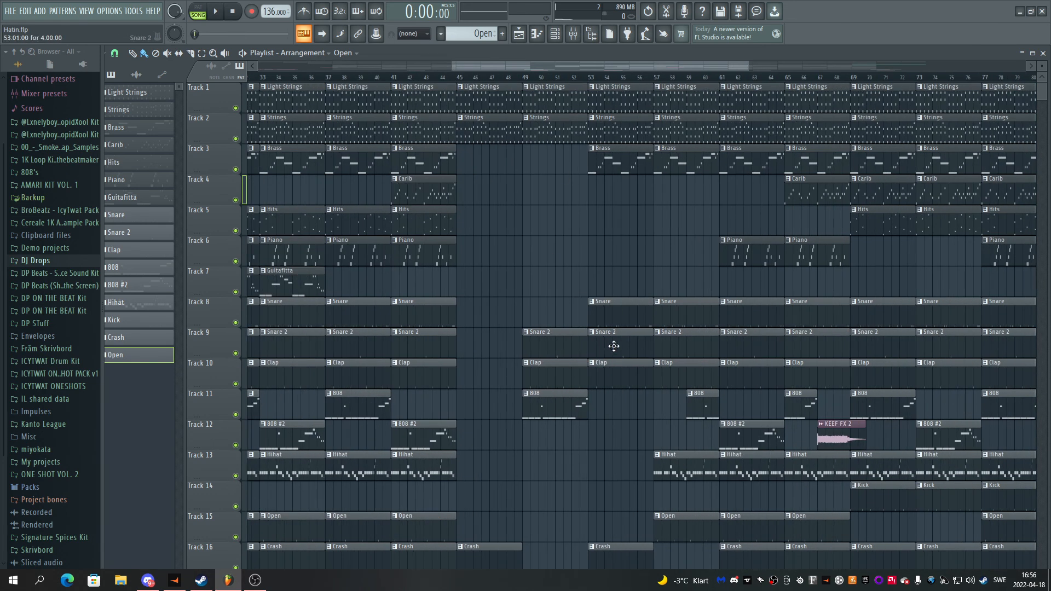
pyautogui.scroll(-3, 562, 190)
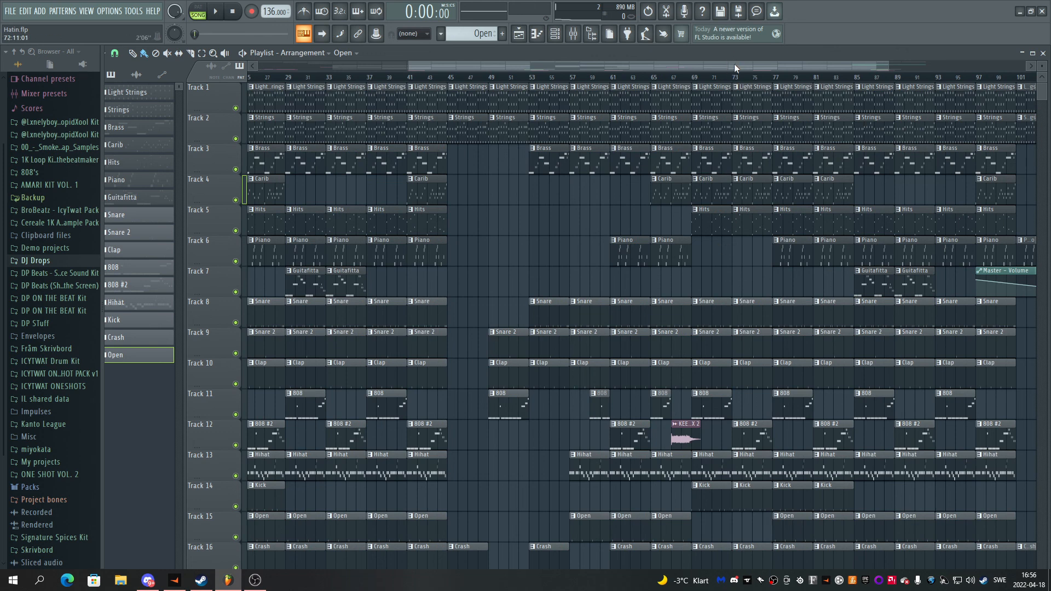
# Examine the second half of the arrangement, from bar 57 through the KEEF FX 2 clip on Track 12 to the outro
pyautogui.scroll(-3, 744, 79)
pyautogui.scroll(4, 743, 80)
pyautogui.moveTo(686, 65); pyautogui.dragTo(636, 68)
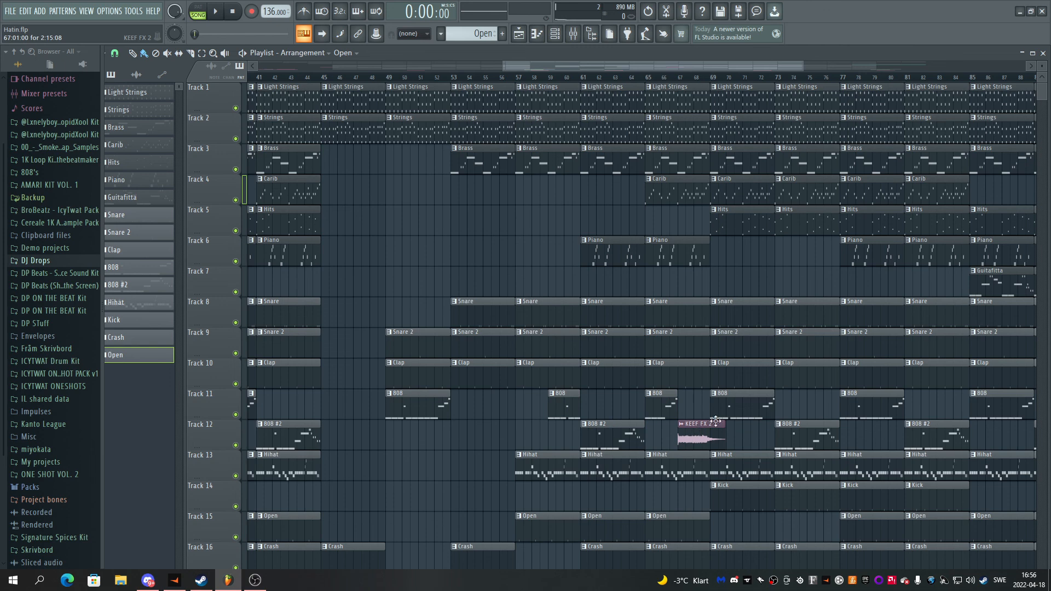
pyautogui.scroll(-3, 752, 82)
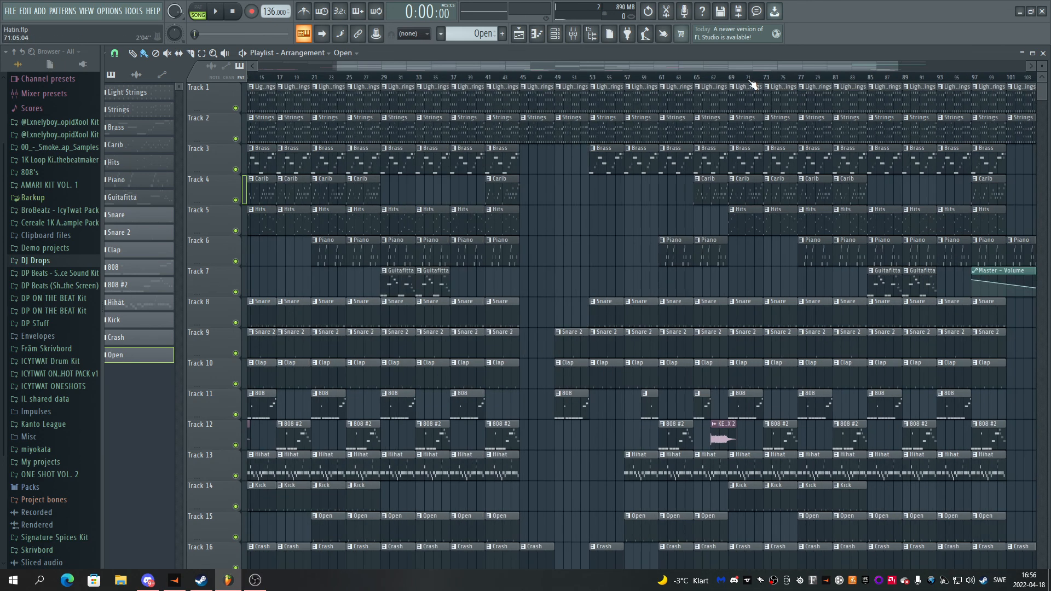
pyautogui.scroll(-2, 753, 83)
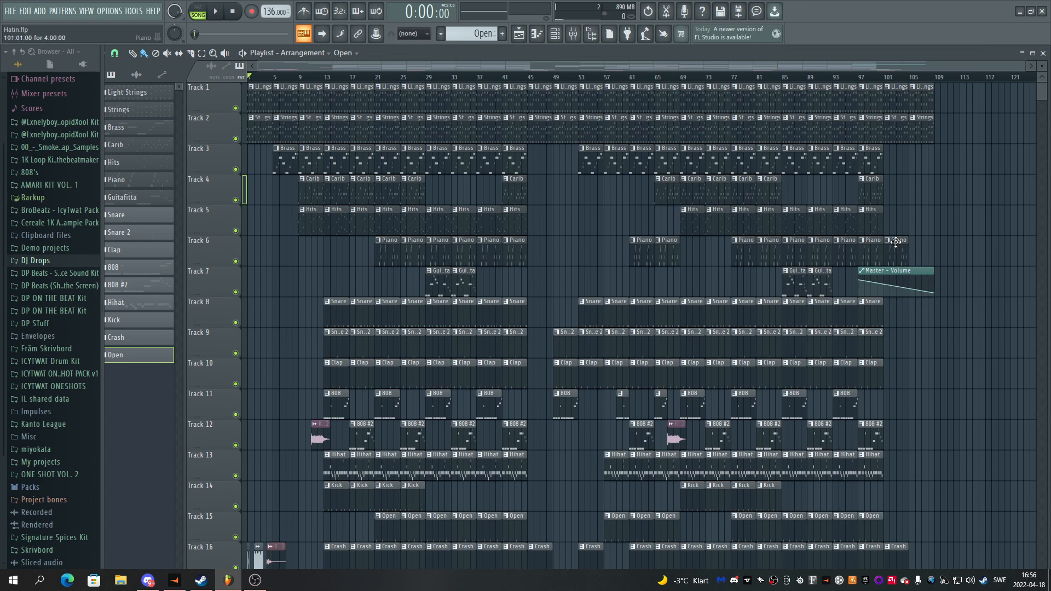
# Highlight the outro from bar 97 in the playlist, and show the options of the Master volume fader in the mixer
pyautogui.moveTo(863, 80); pyautogui.dragTo(927, 81)
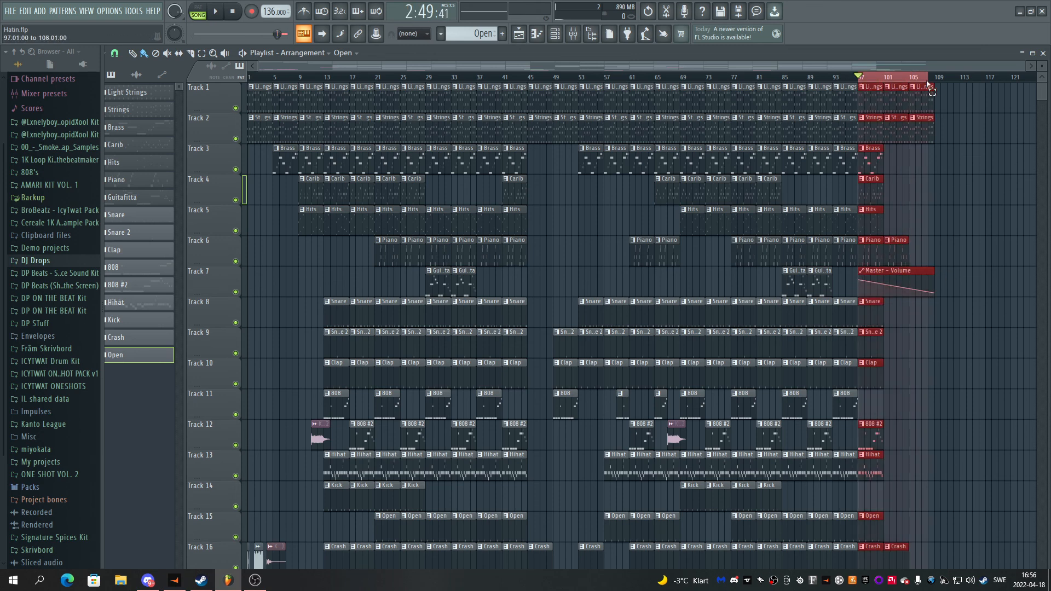
pyautogui.click(573, 33)
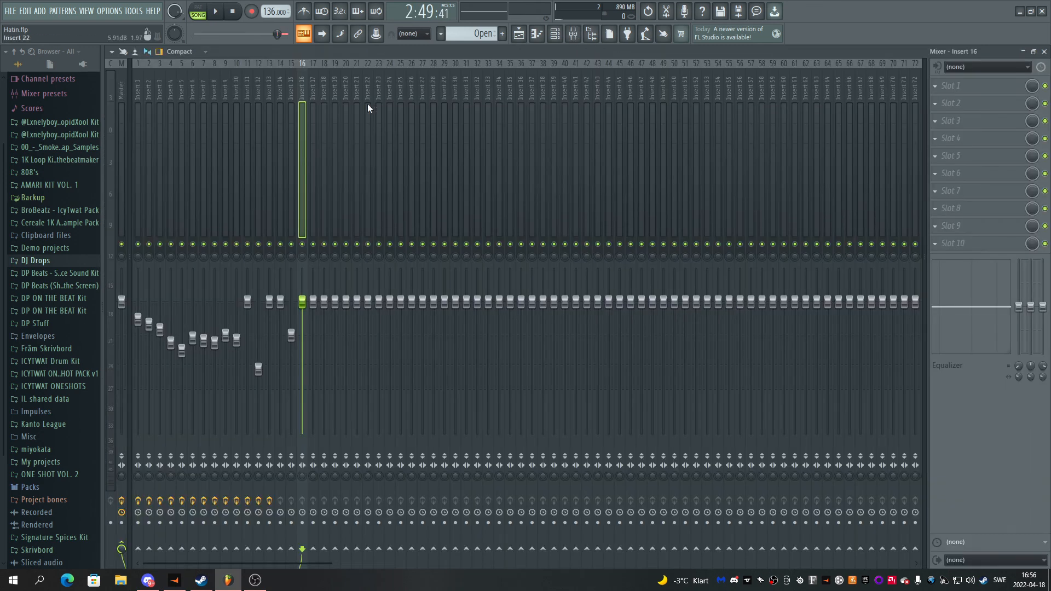
pyautogui.rightClick(122, 300)
pyautogui.click(157, 384)
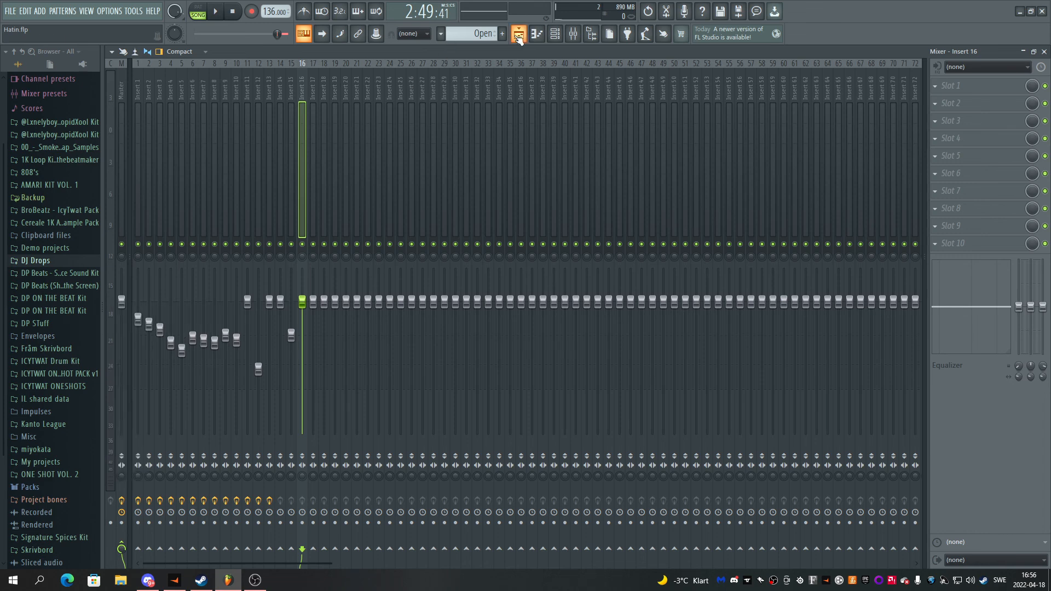
# Place the playhead at about bar 102, examine the outro clips down to Track 18, and return the playhead to the song start
pyautogui.click(904, 78)
pyautogui.moveTo(904, 79); pyautogui.dragTo(891, 78)
pyautogui.scroll(-4, 970, 259)
pyautogui.scroll(-1, 924, 420)
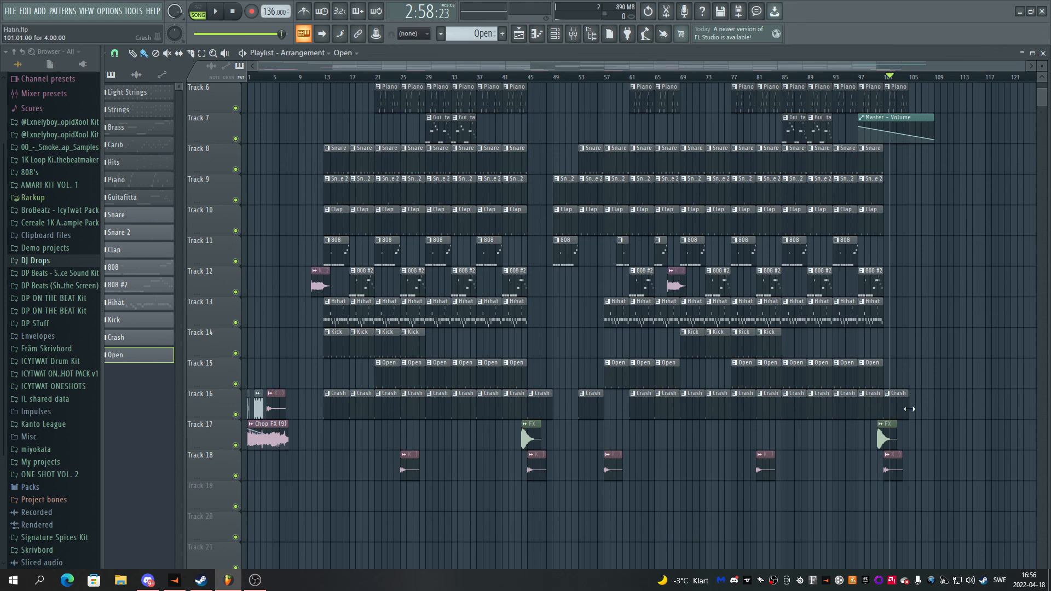
pyautogui.scroll(3, 904, 412)
pyautogui.scroll(2, 901, 148)
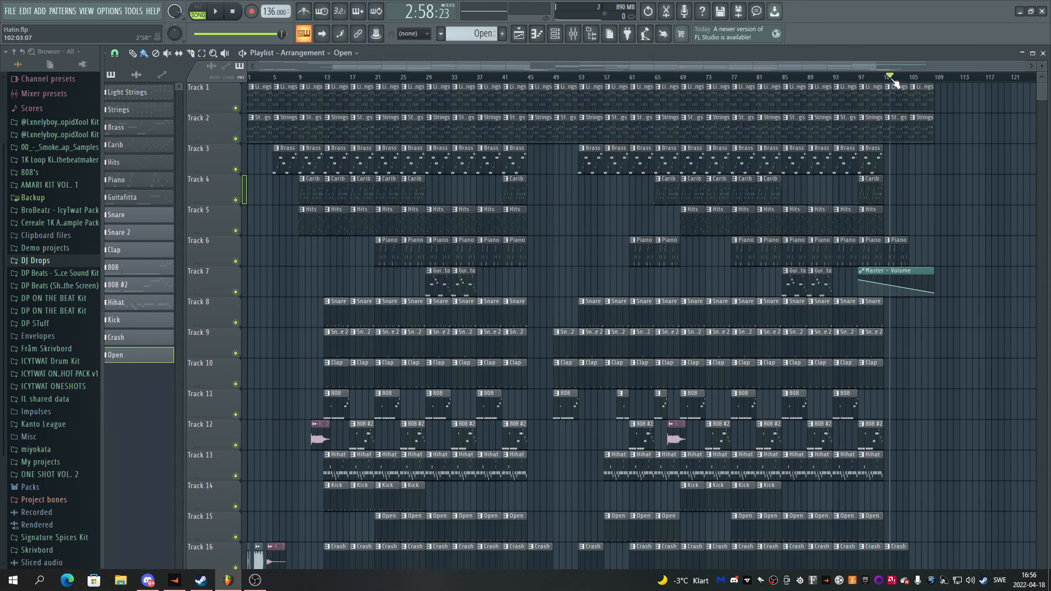
pyautogui.moveTo(893, 80); pyautogui.dragTo(244, 166)
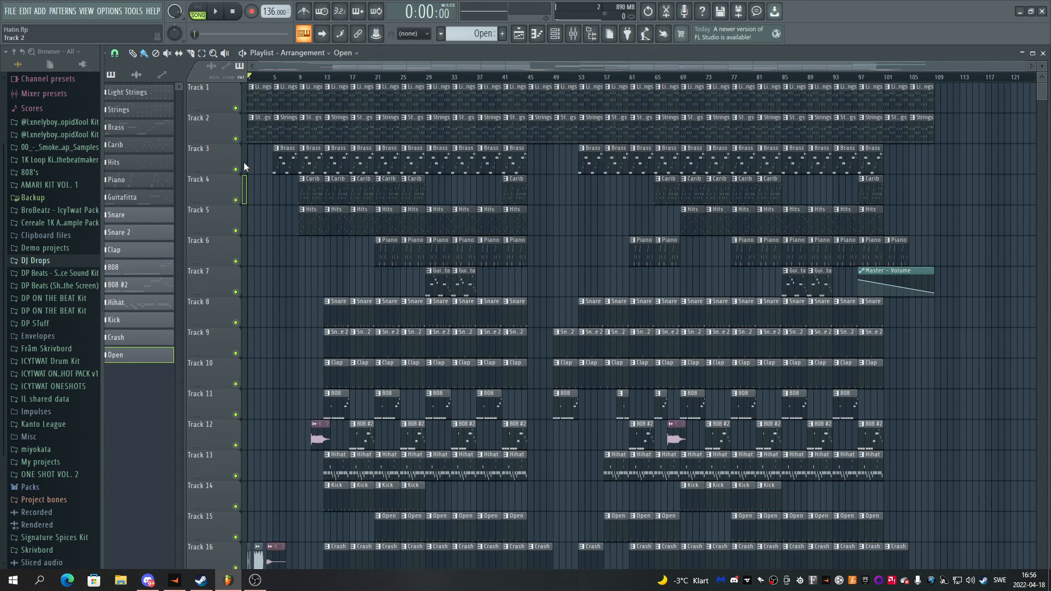
# Switch to the OBS window with the recording controls
pyautogui.click(255, 580)
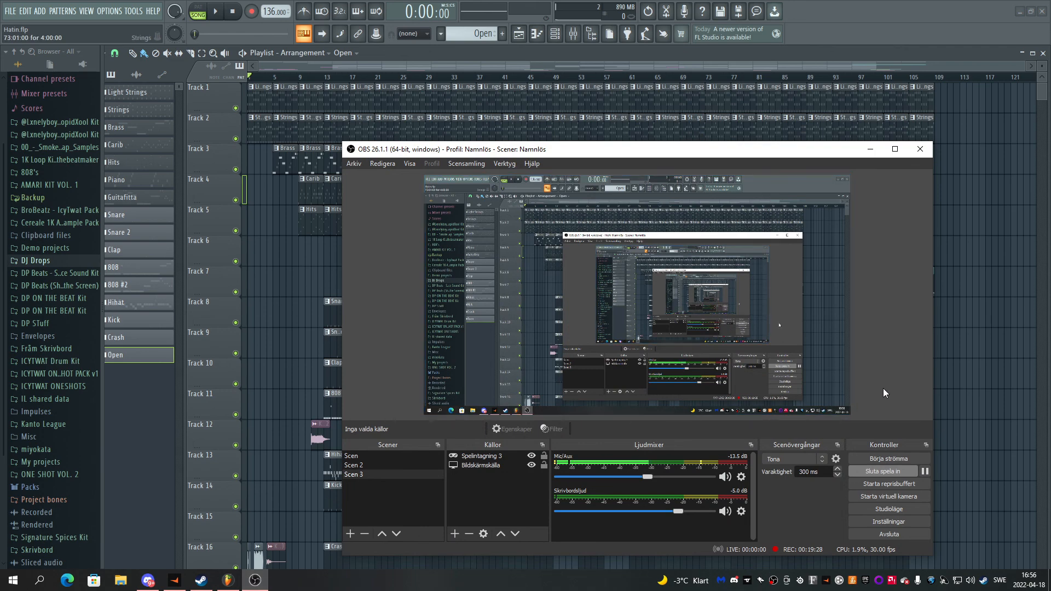